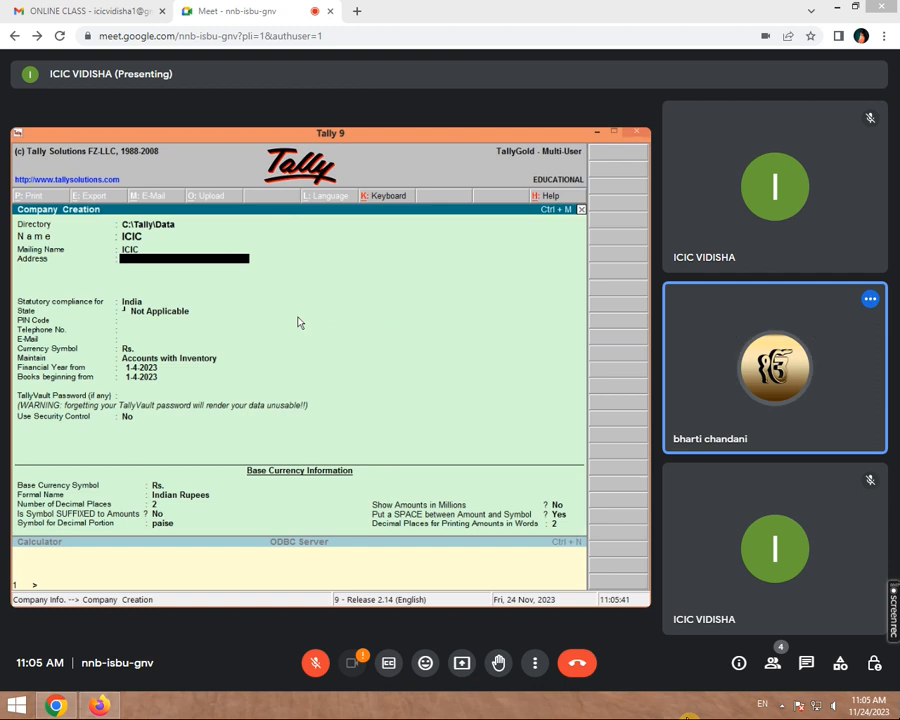
- Enter the company's address, state Madhya Pradesh and PIN code
text(SHA)
key(Return)
key(Return)
key(Return)
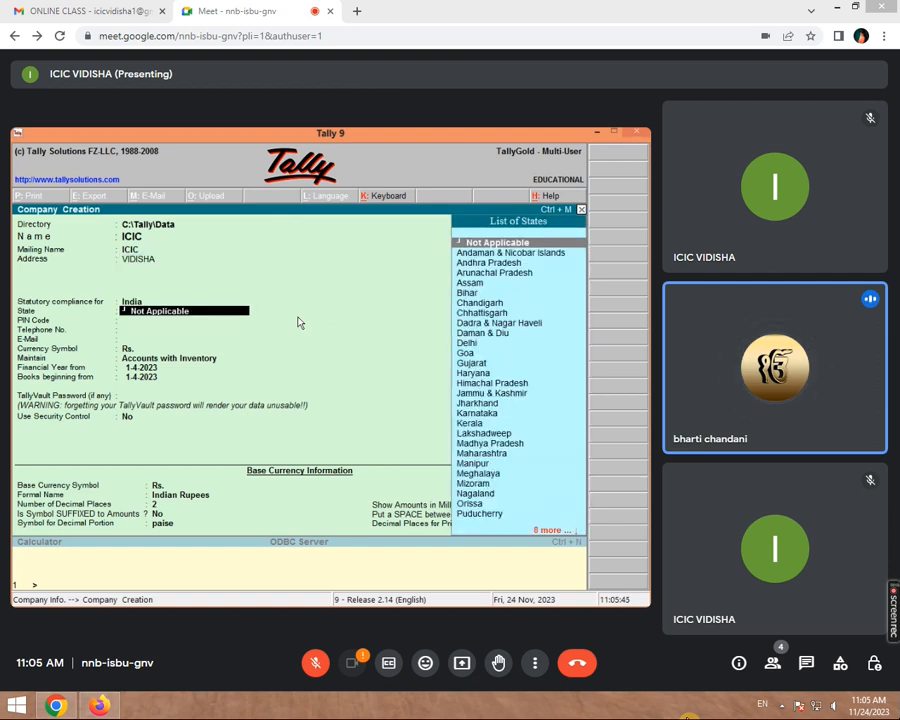
text(M)
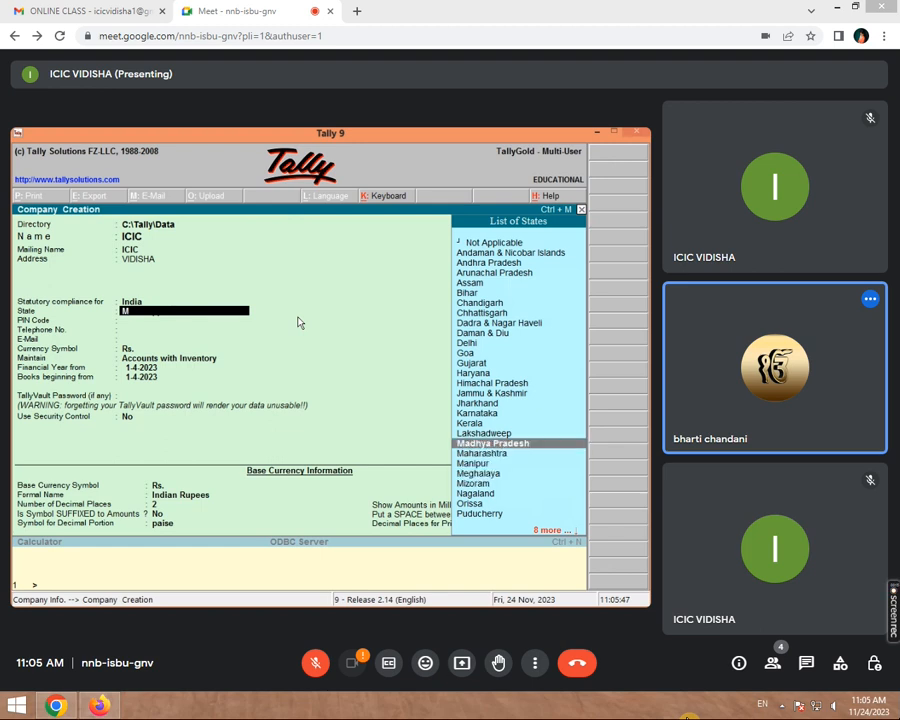
key(Return)
text(464001)
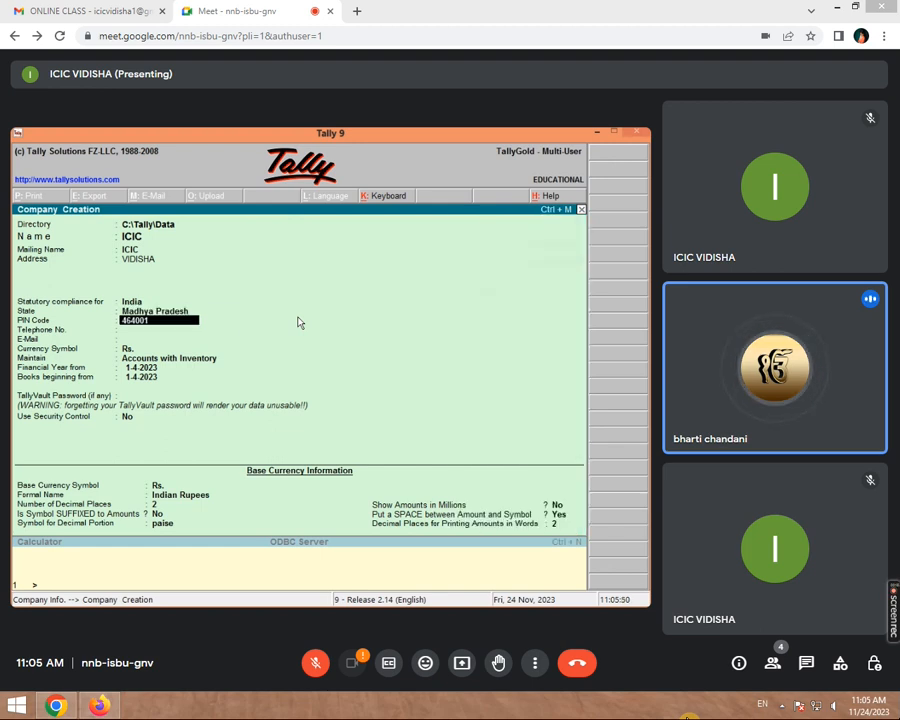
key(Return)
- Add the company's telephone number and accept the new company
text(1236547896)
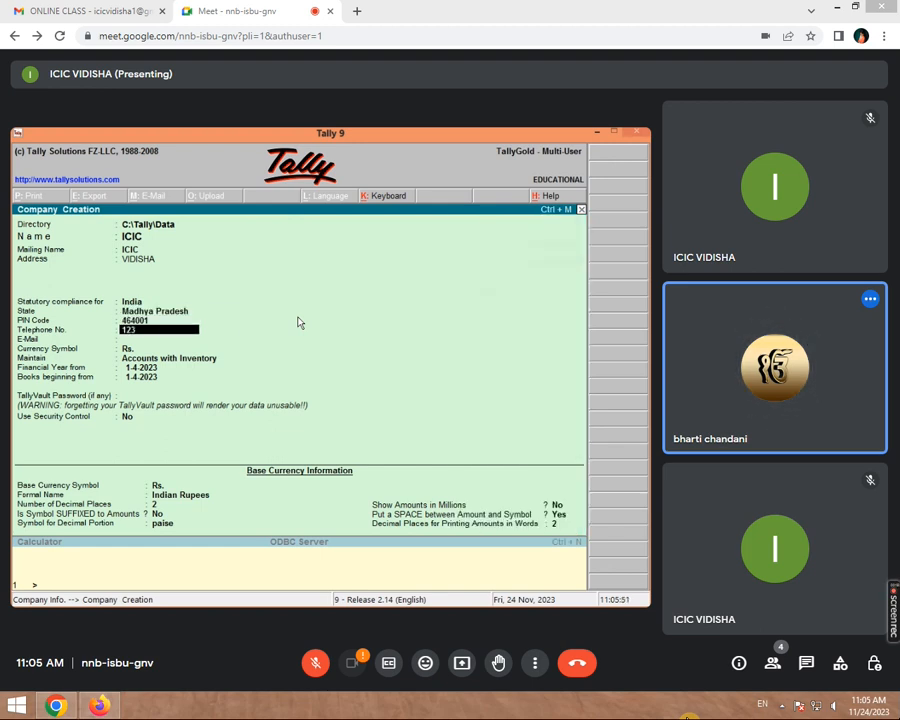
key(Return)
key(Return)
key(Return)
key(Return)
key(Return)
key(Return)
key(Return)
key(Return)
key(Return)
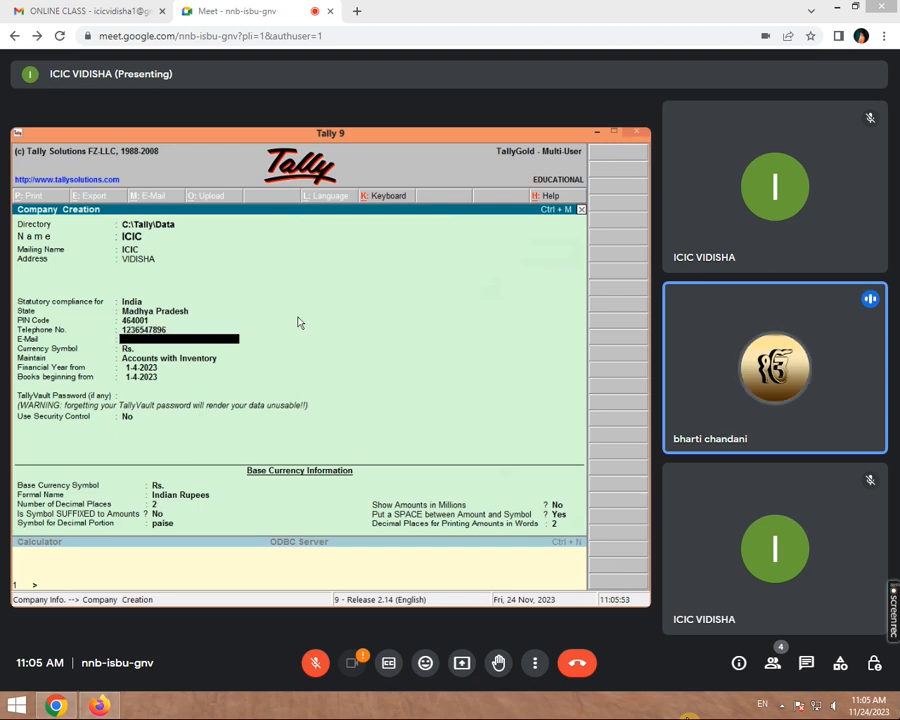
key(Return)
key(Return)
key(Return)
key(Return)
key(Return)
key(Return)
key(Return)
key(Return)
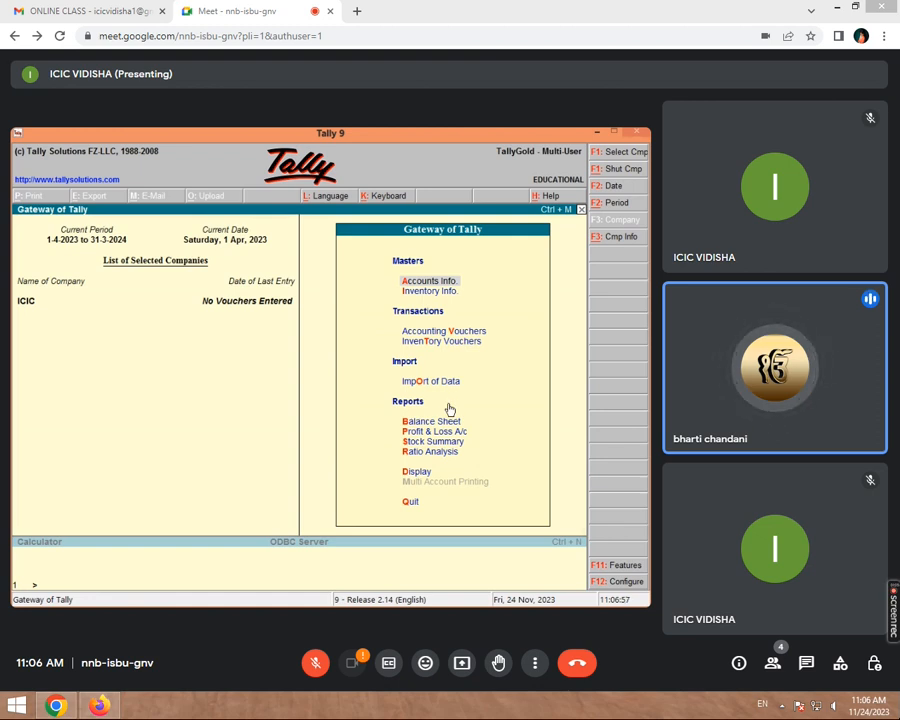
- Open the Accounting Features settings with F11 and move to the Maintain Payroll option
key(F11)
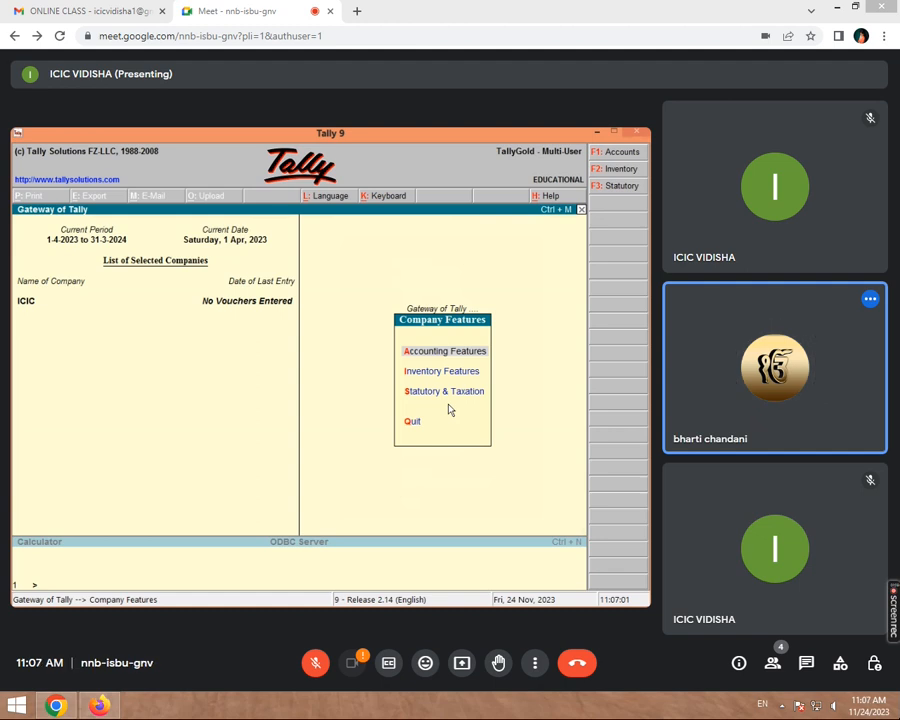
key(Return)
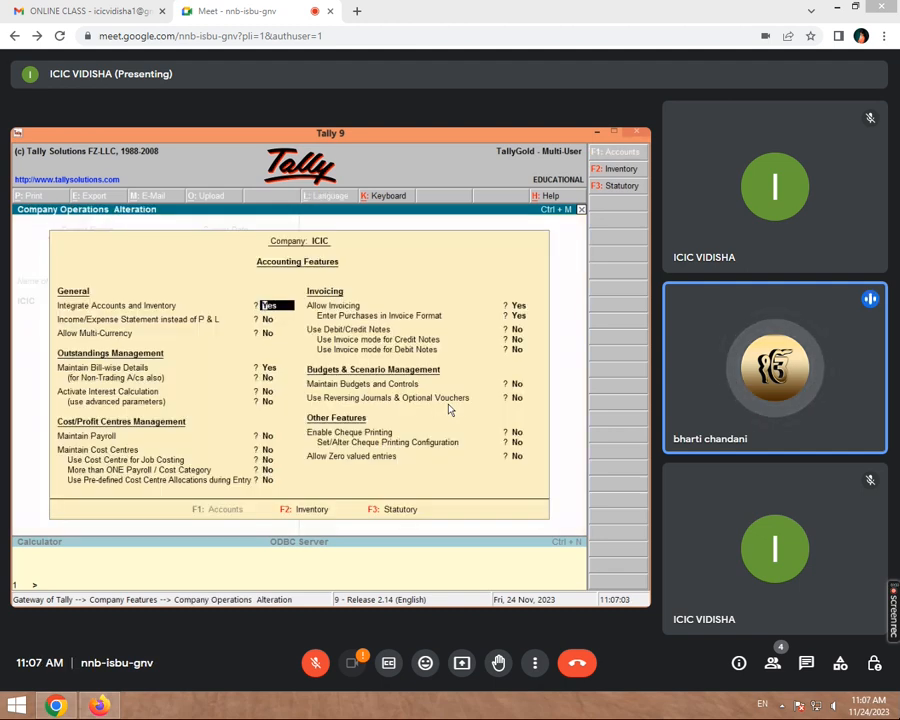
key(Return)
key(Return)
key(Return)
key(Return)
key(Return)
key(Return)
key(Up)
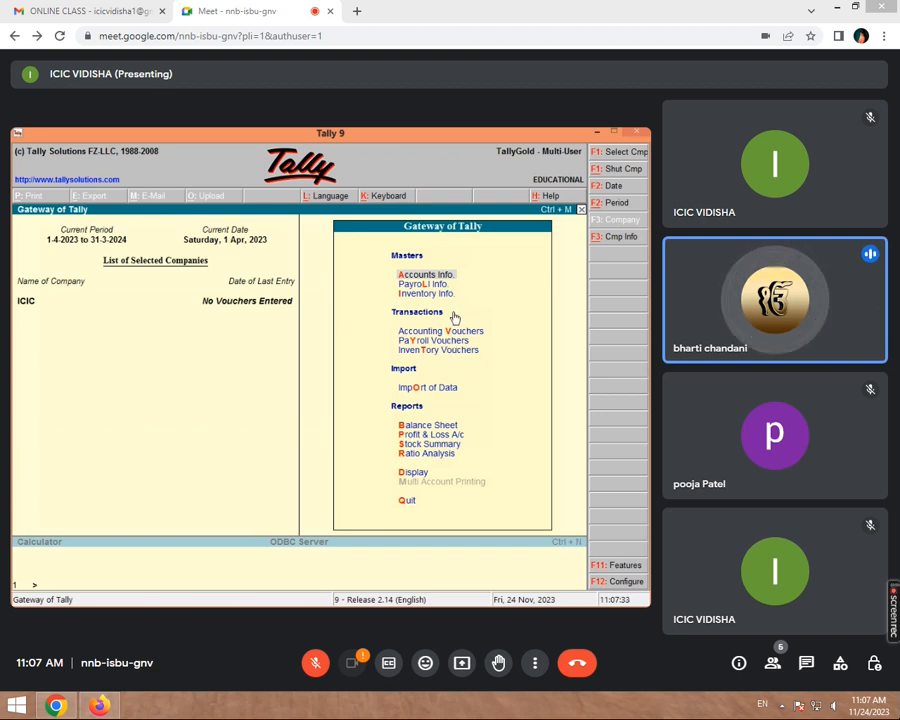
- Start a new pay head named SALARY under Payroll Info > Pay Heads
key(Down)
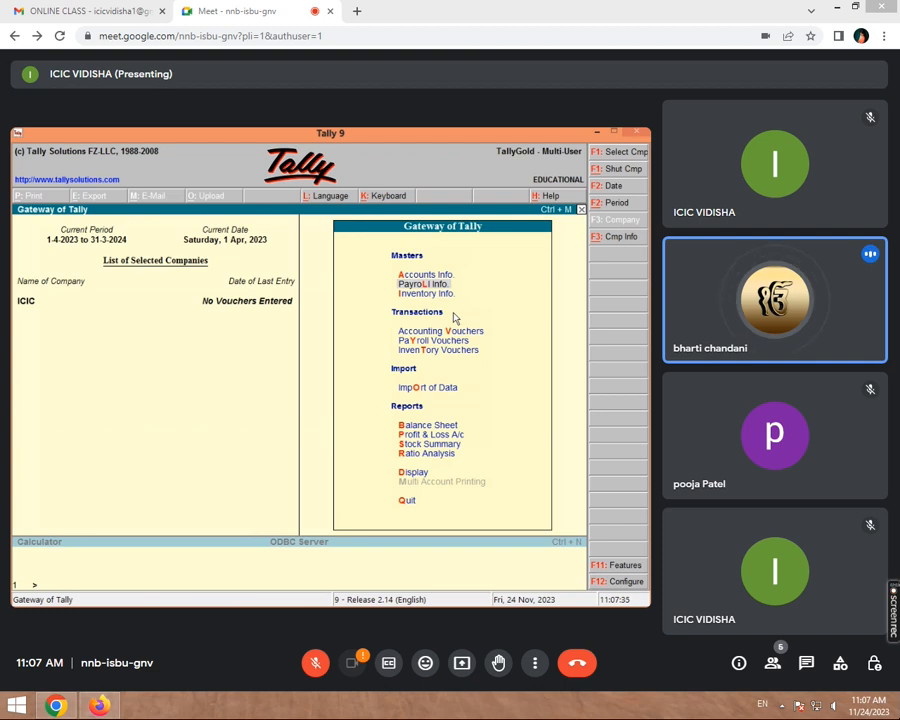
key(Return)
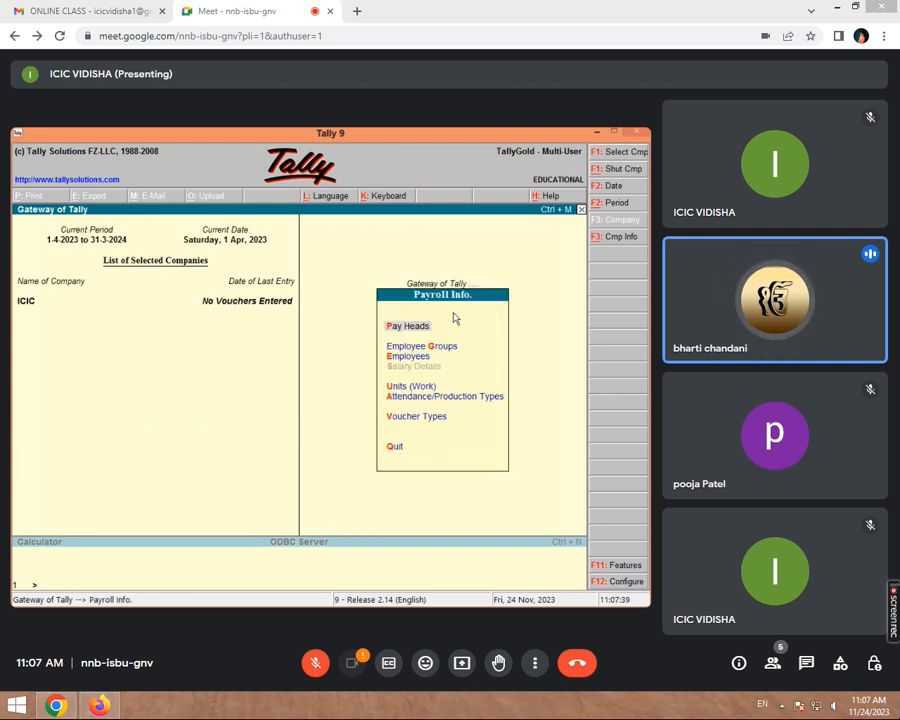
key(Return)
key(Return)
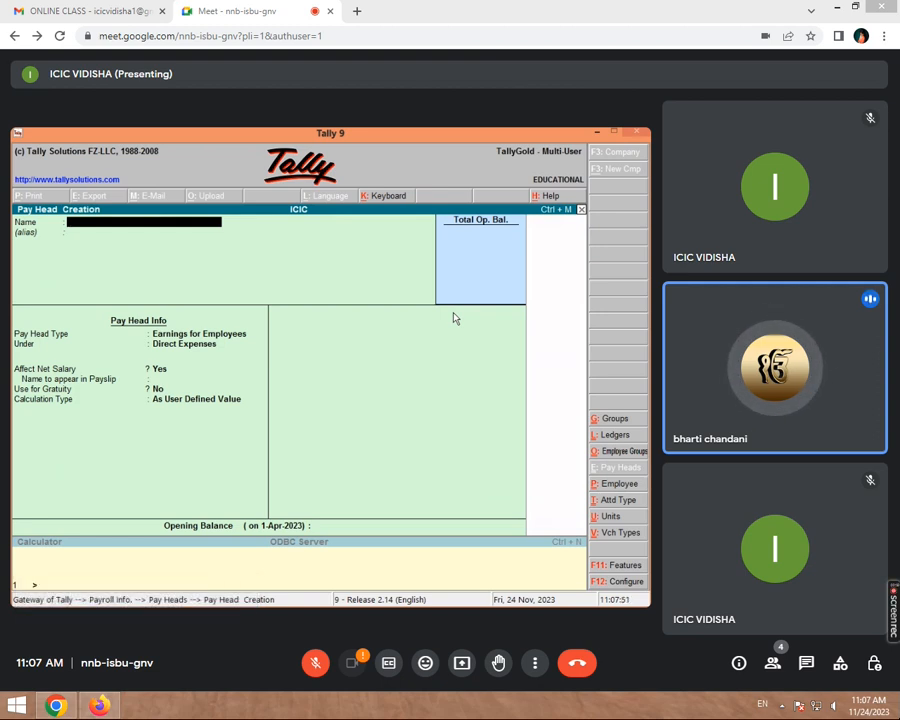
text(SALA)
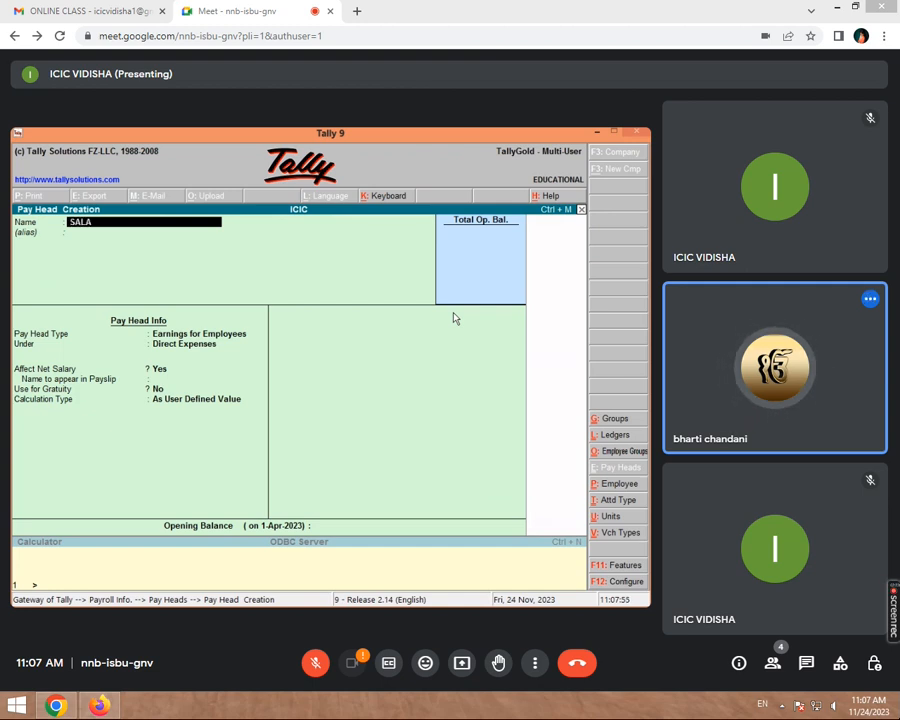
text(RY A)
key(BackSpace)
key(BackSpace)
key(Return)
key(Return)
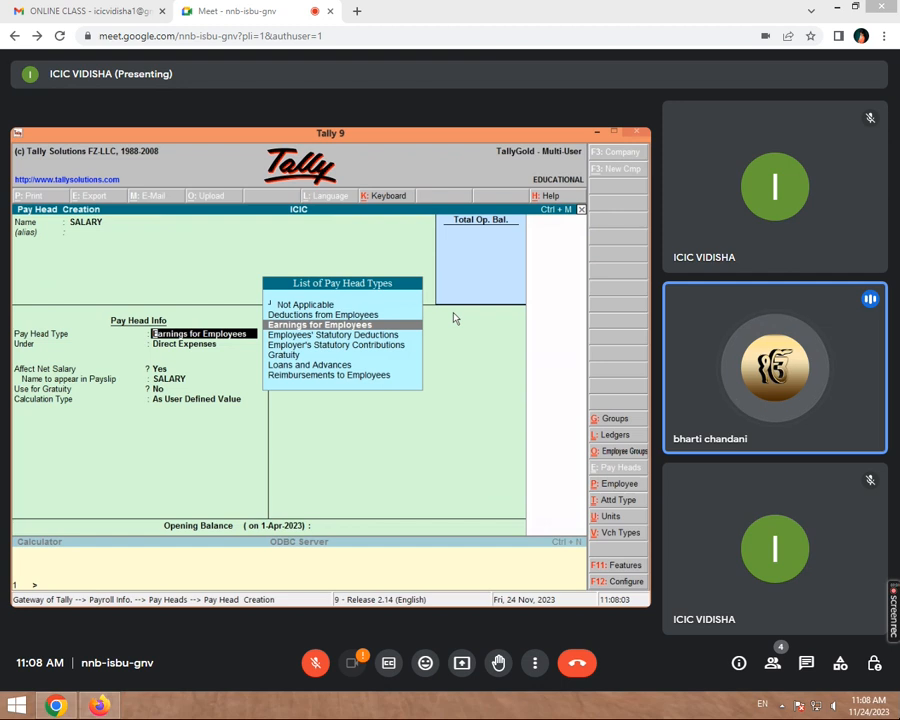
- Make SALARY an employee earning under Indirect Expenses, calculated as a user-defined value, and save it
key(Return)
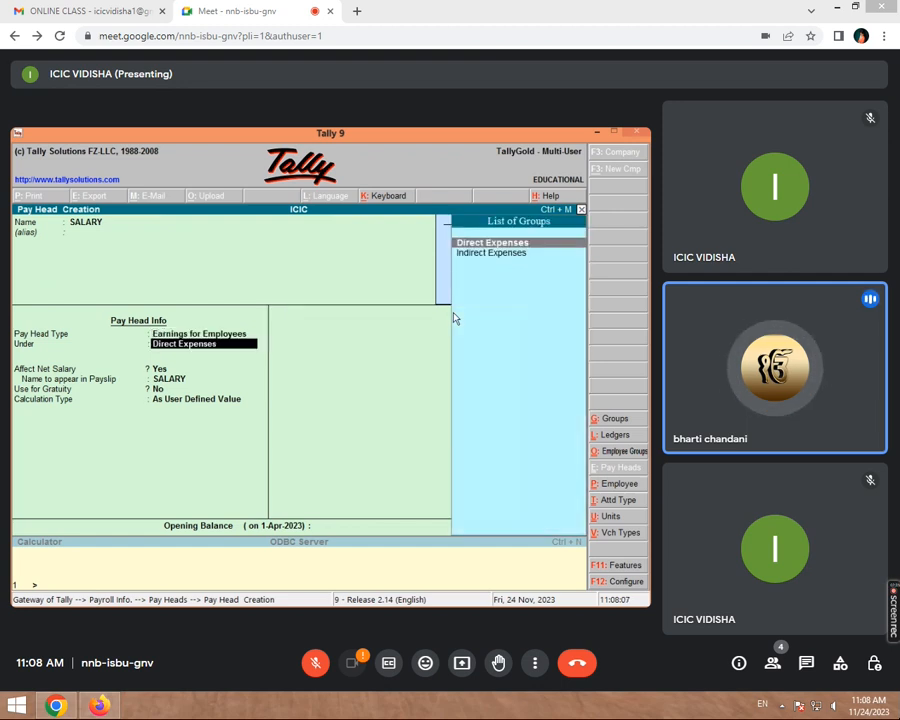
key(Down)
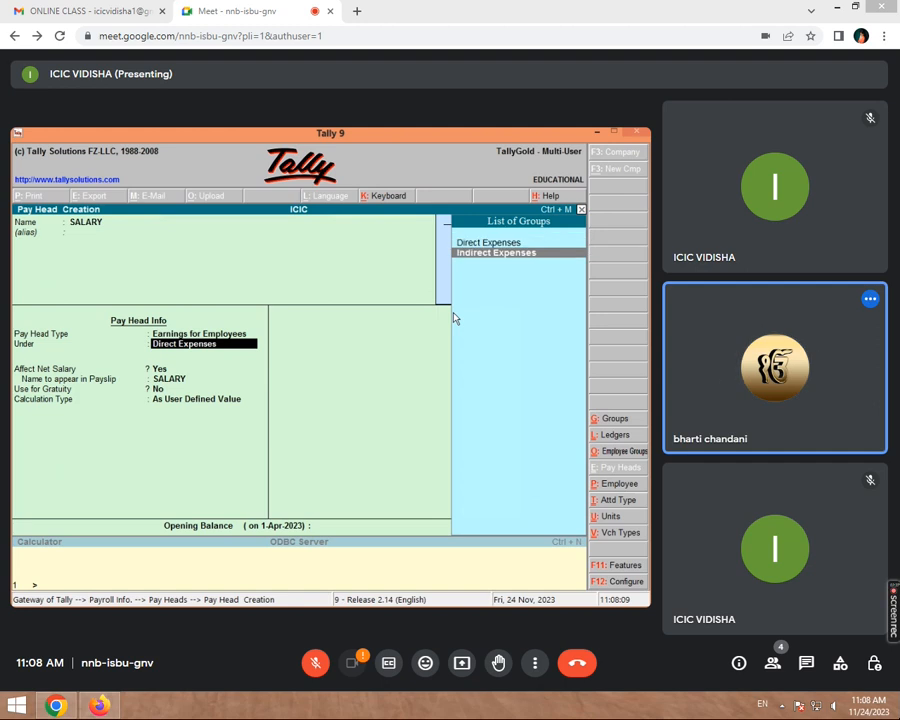
key(Return)
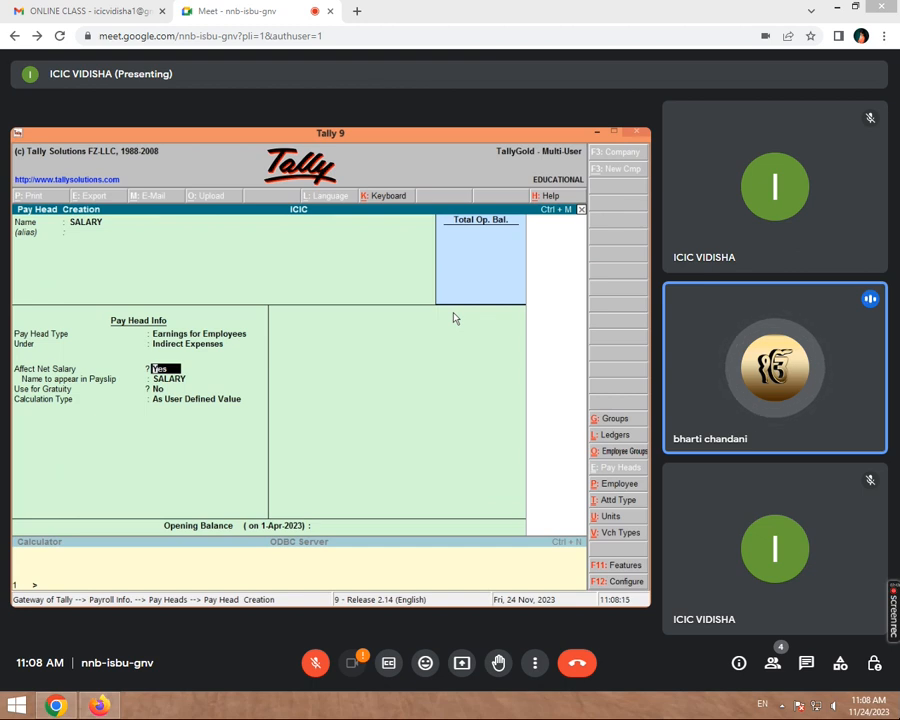
key(Return)
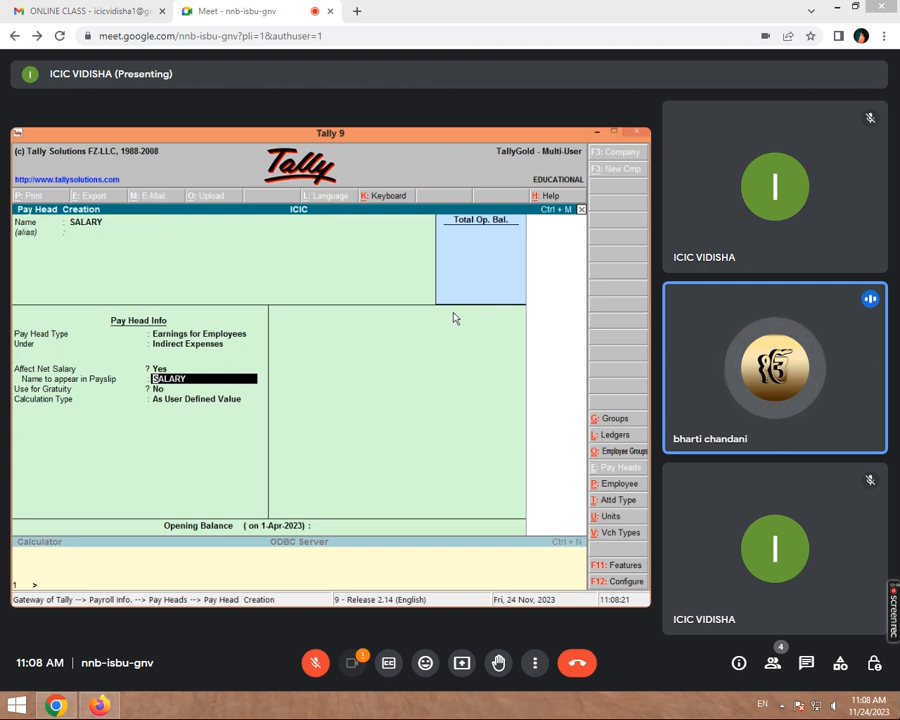
key(Return)
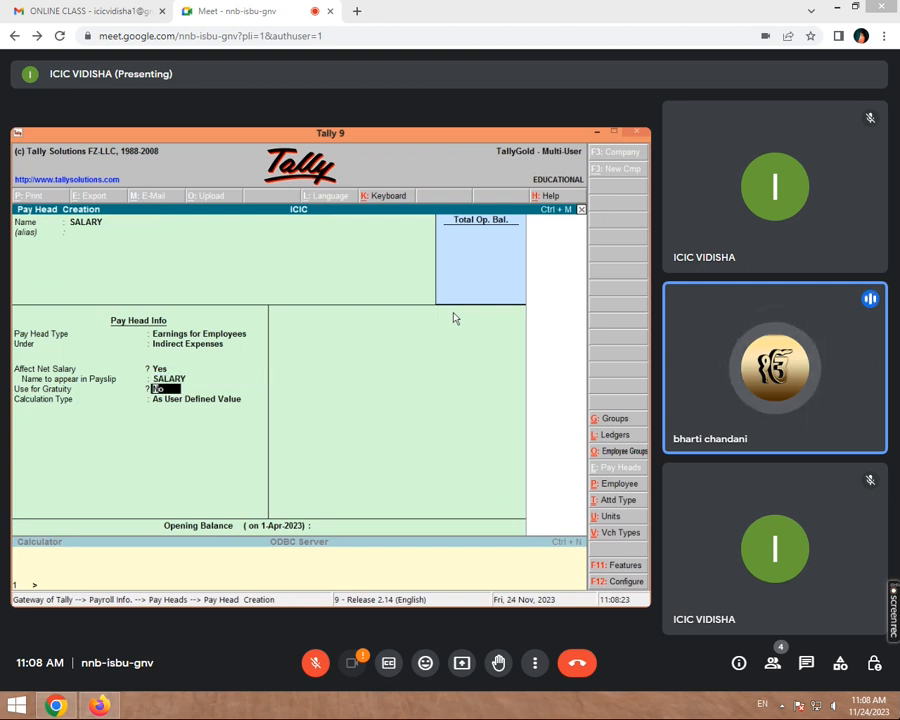
key(Return)
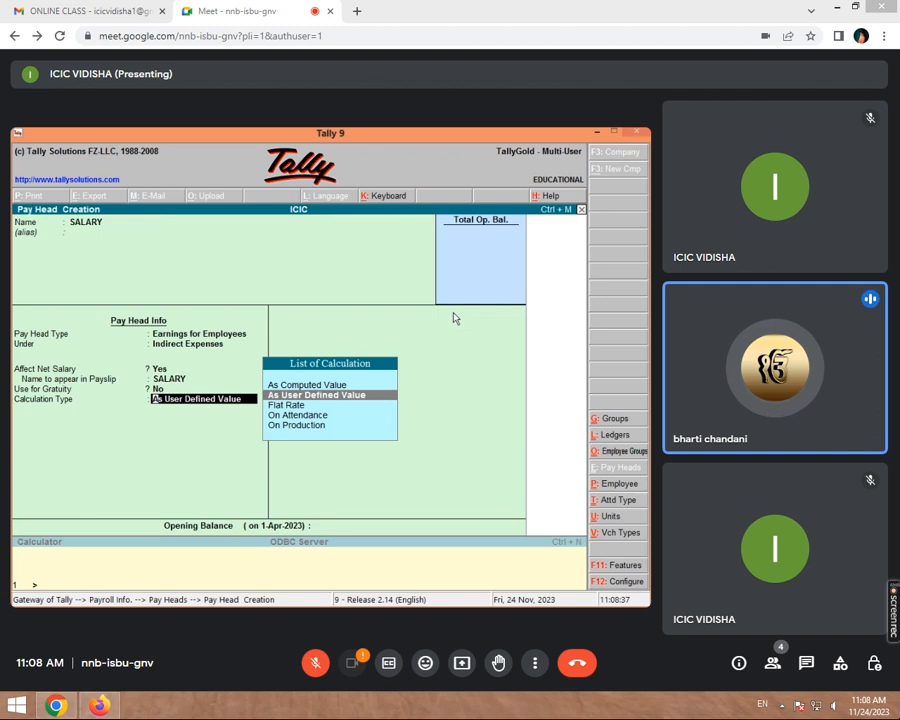
key(Return)
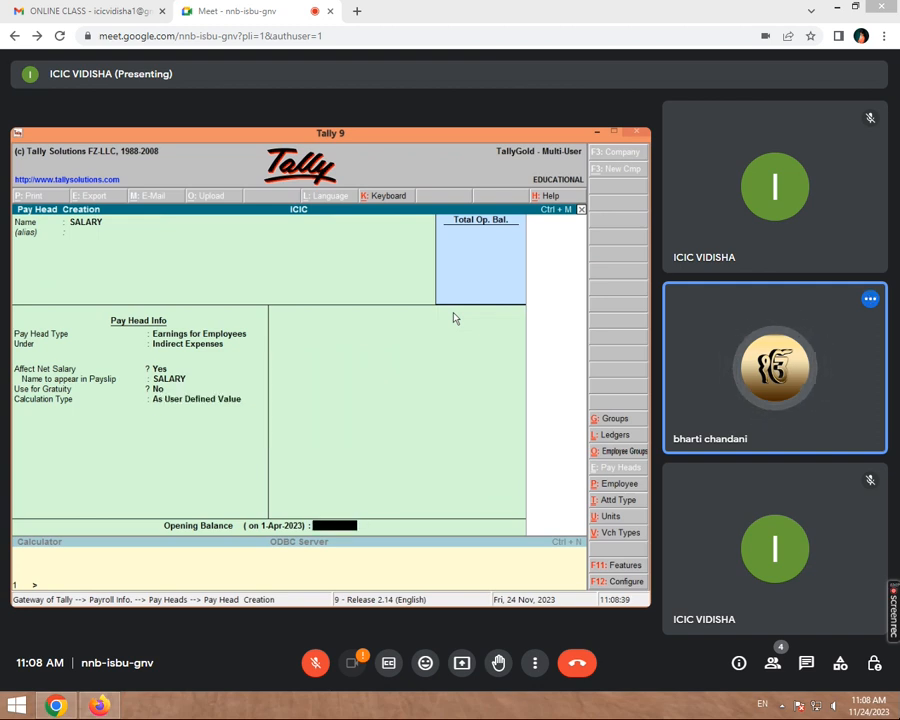
key(Return)
key(Return)
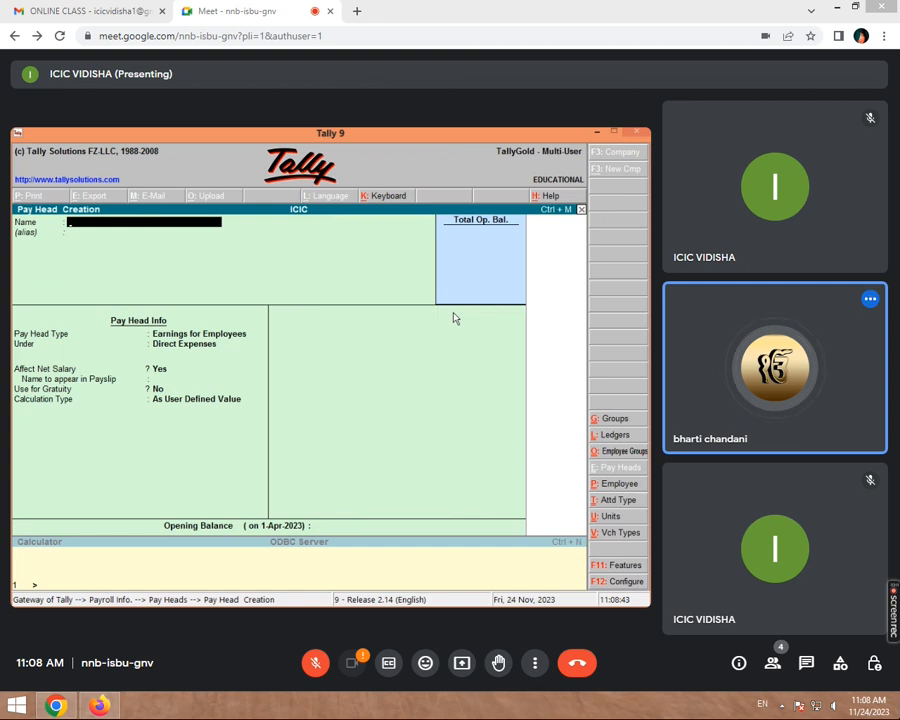
- Create LEAVE as a deduction from employees under Current Liabilities, user-defined, and save it
text(LEAVE)
key(Return)
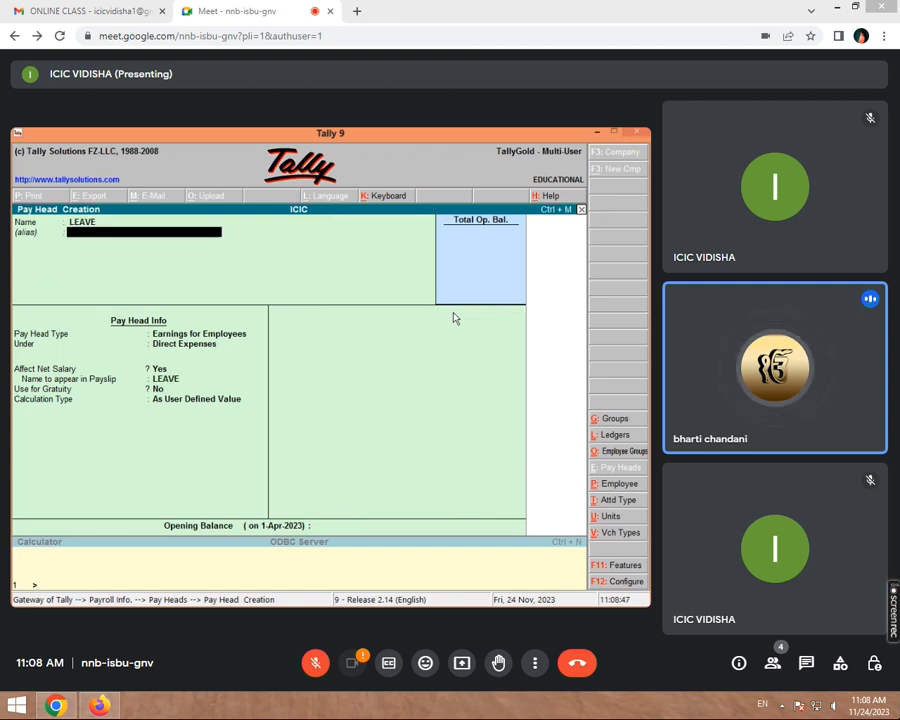
key(Return)
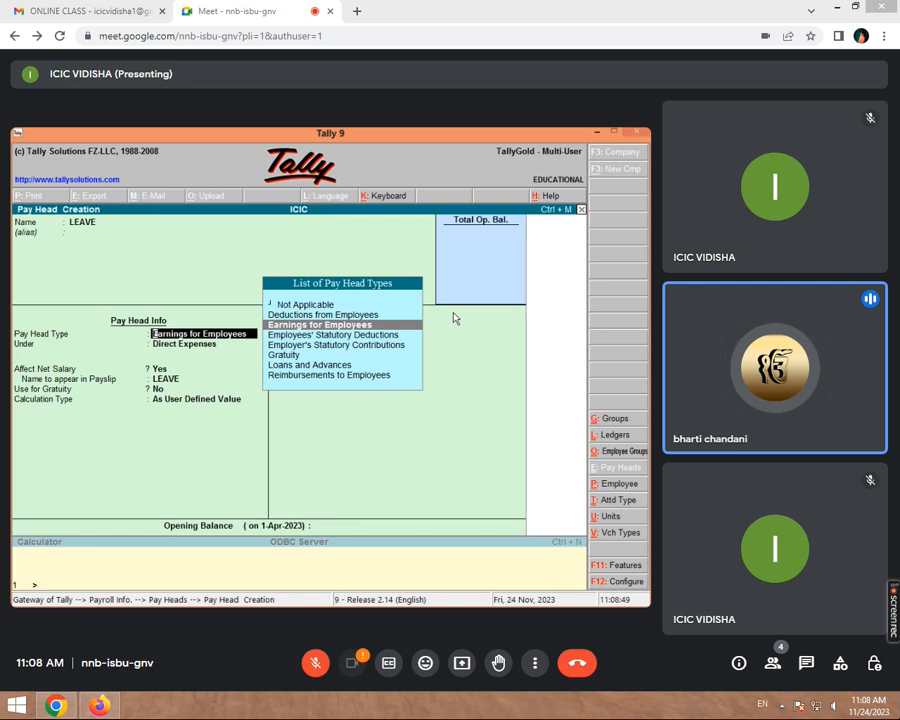
key(Up)
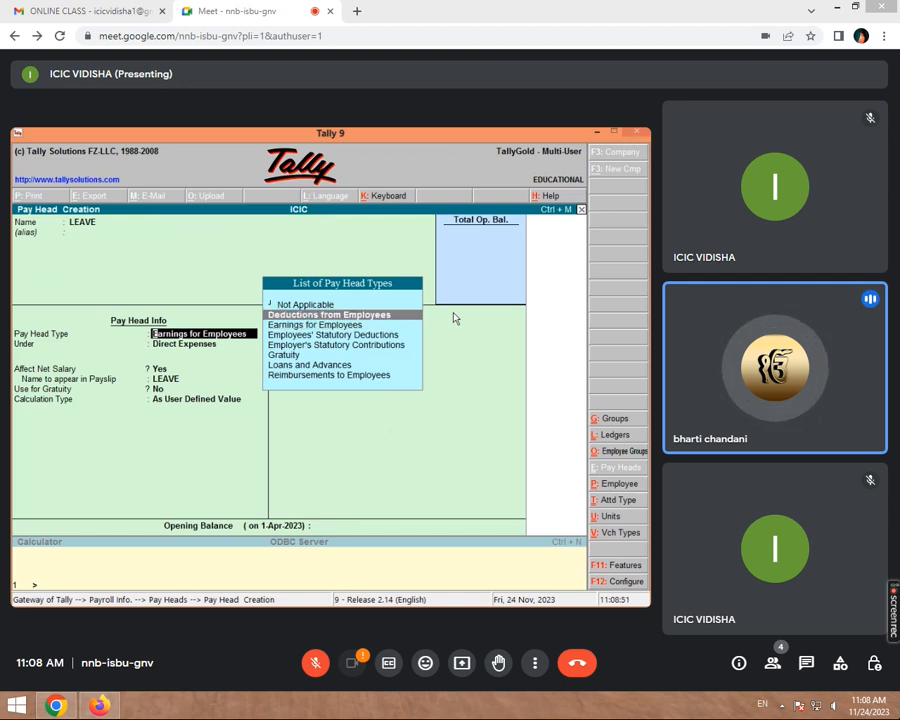
key(Return)
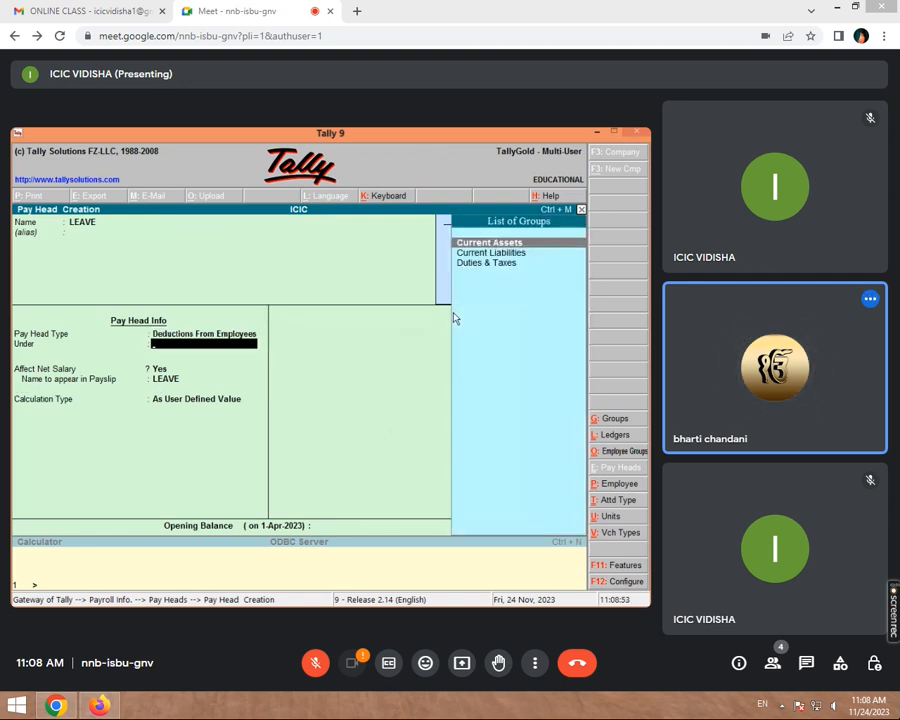
key(Down)
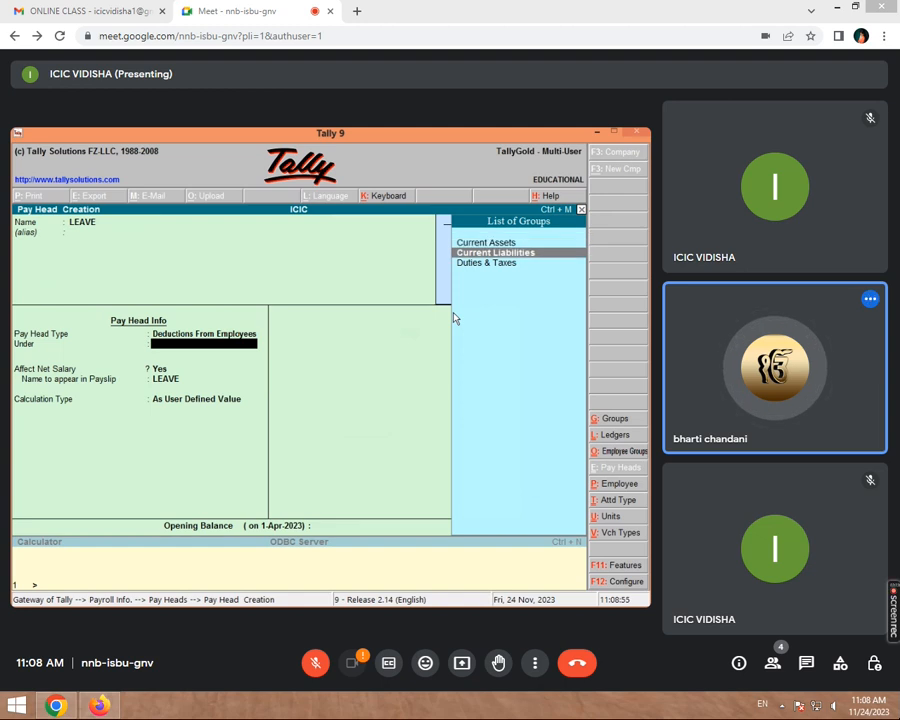
key(Return)
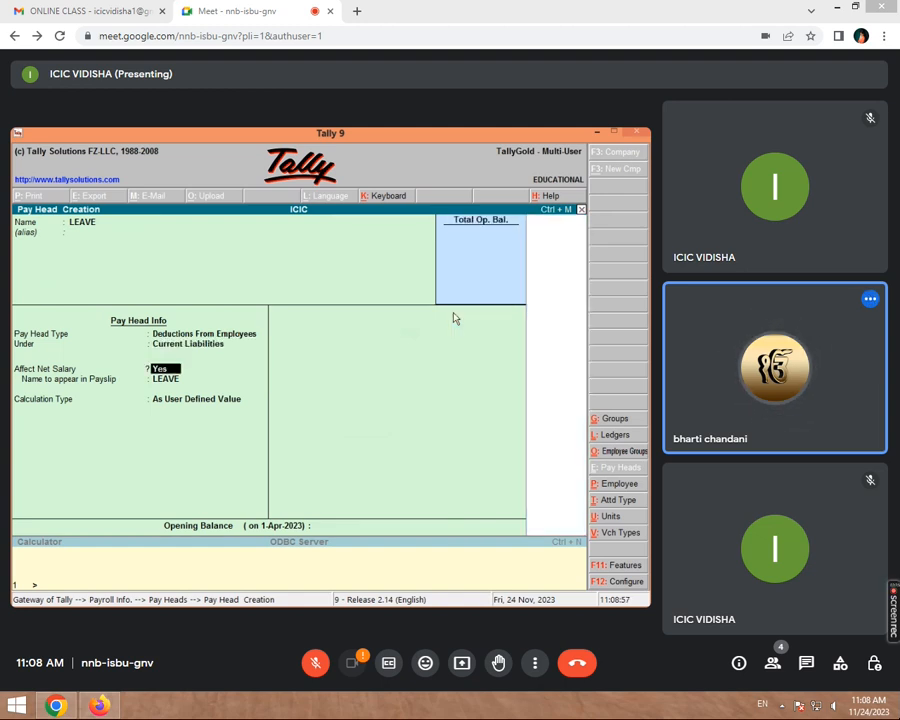
key(Return)
key(Return)
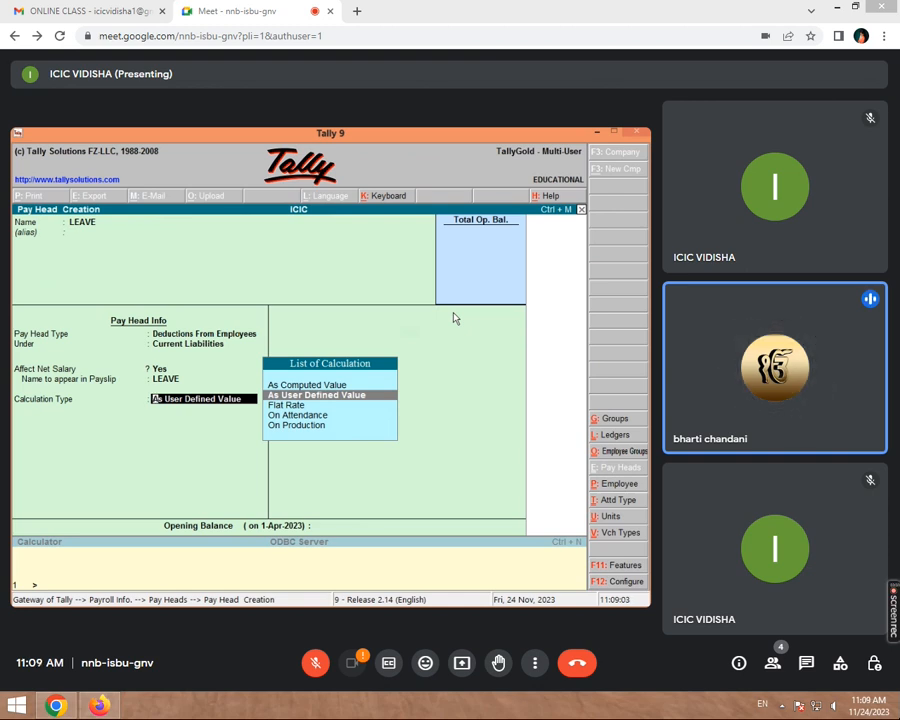
key(Return)
key(Return)
key(Return)
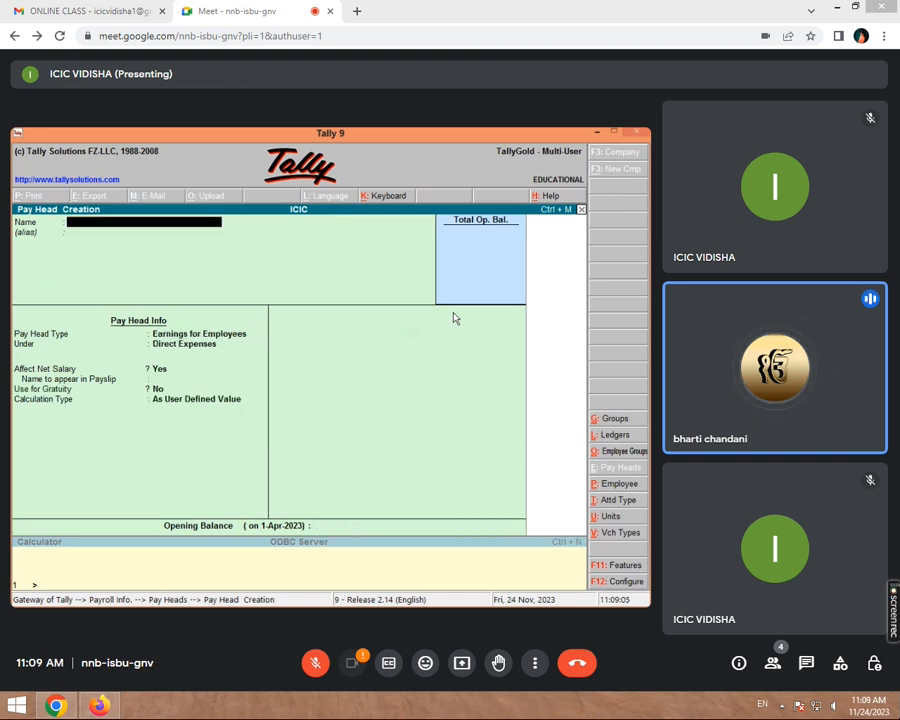
- Save ABS as a user-defined deduction from employees under Current Liabilities
text(ABS)
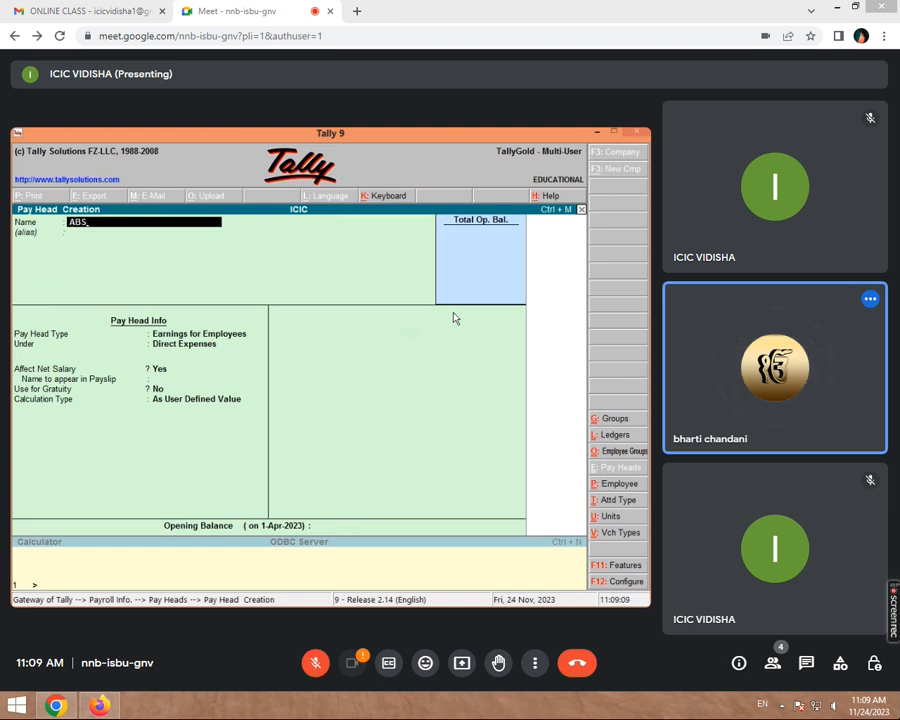
key(Return)
key(Return)
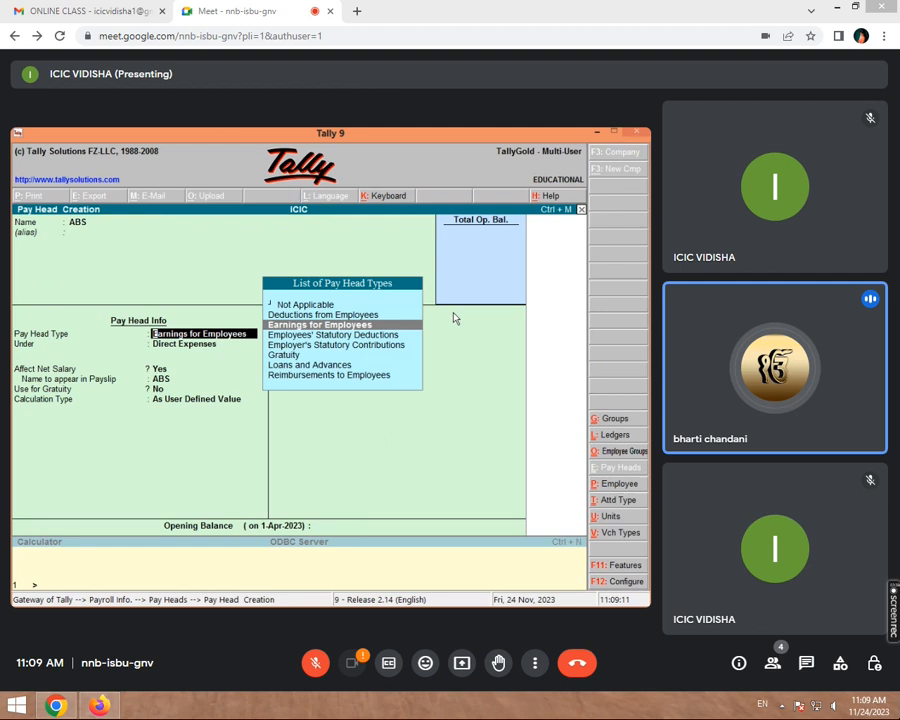
key(Up)
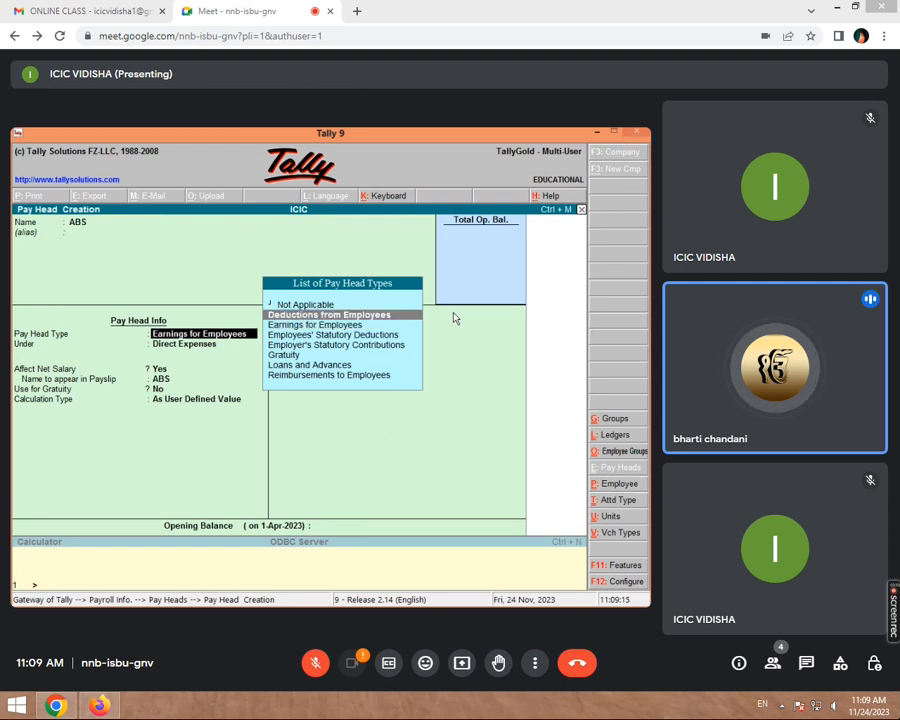
key(Return)
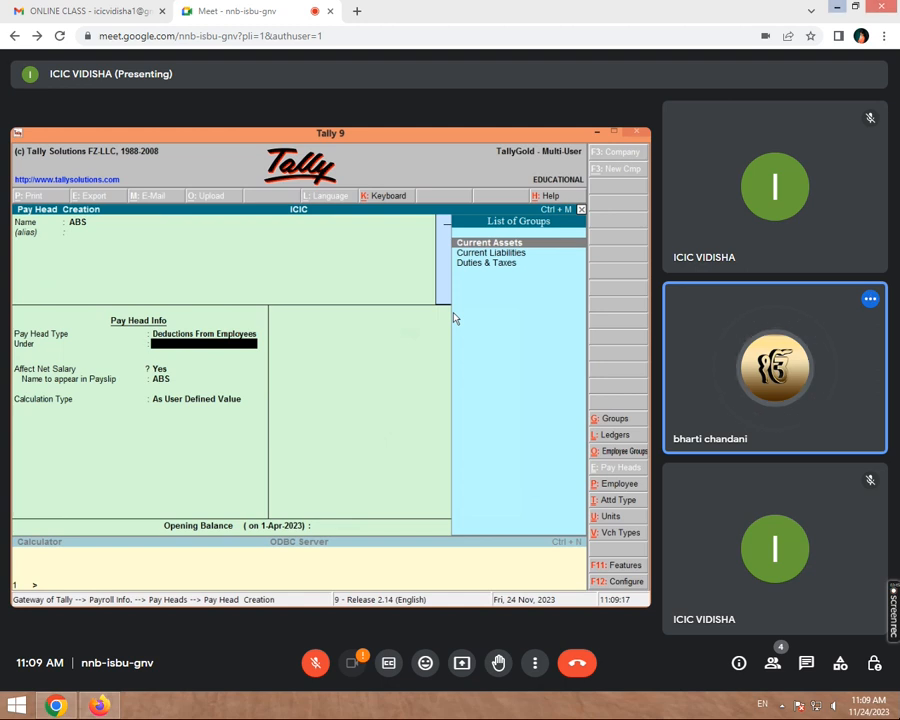
key(Down)
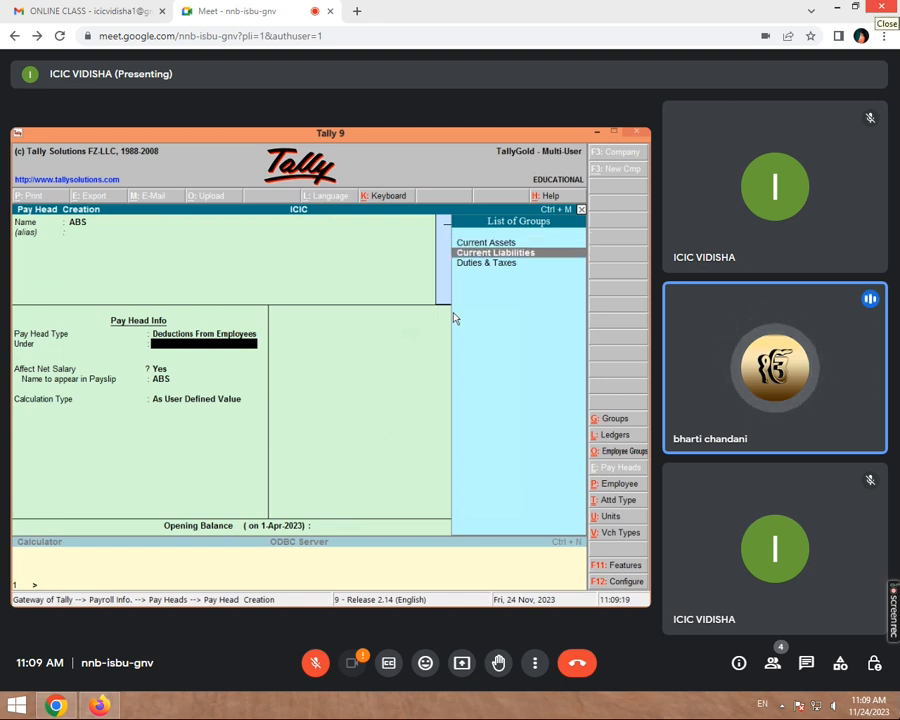
key(Return)
key(Return)
key(Return)
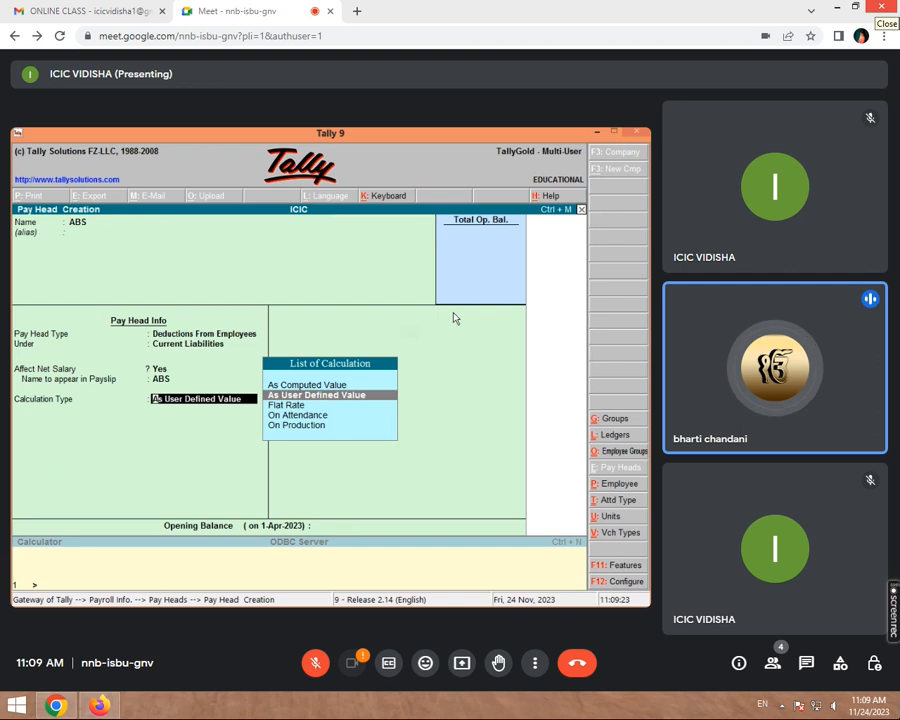
key(Return)
key(Return)
key(Return)
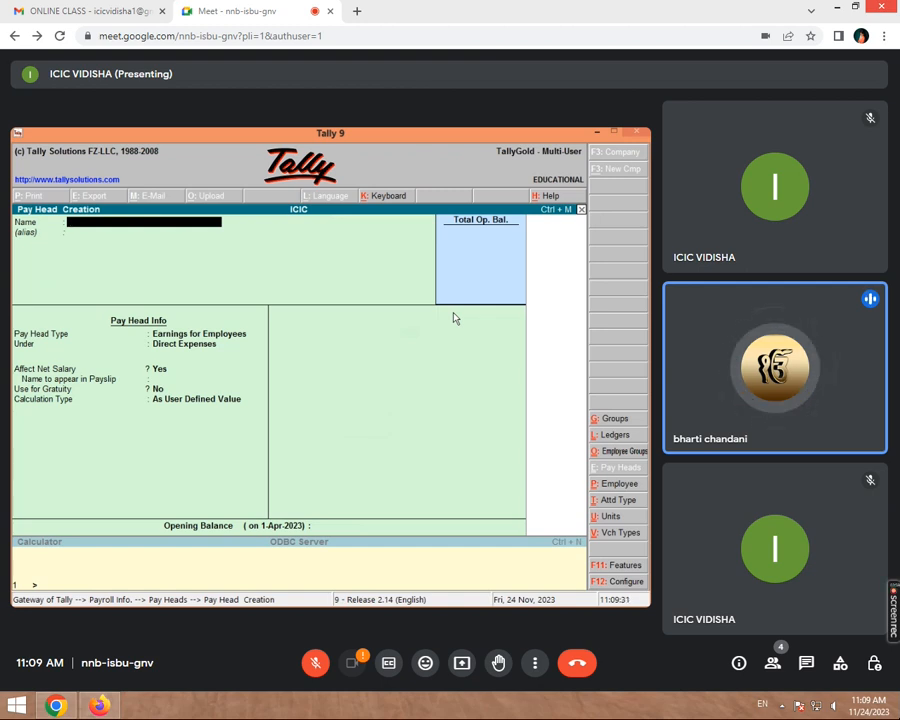
- Quit pay head creation and return to the Gateway of Tally
key(Escape)
key(Return)
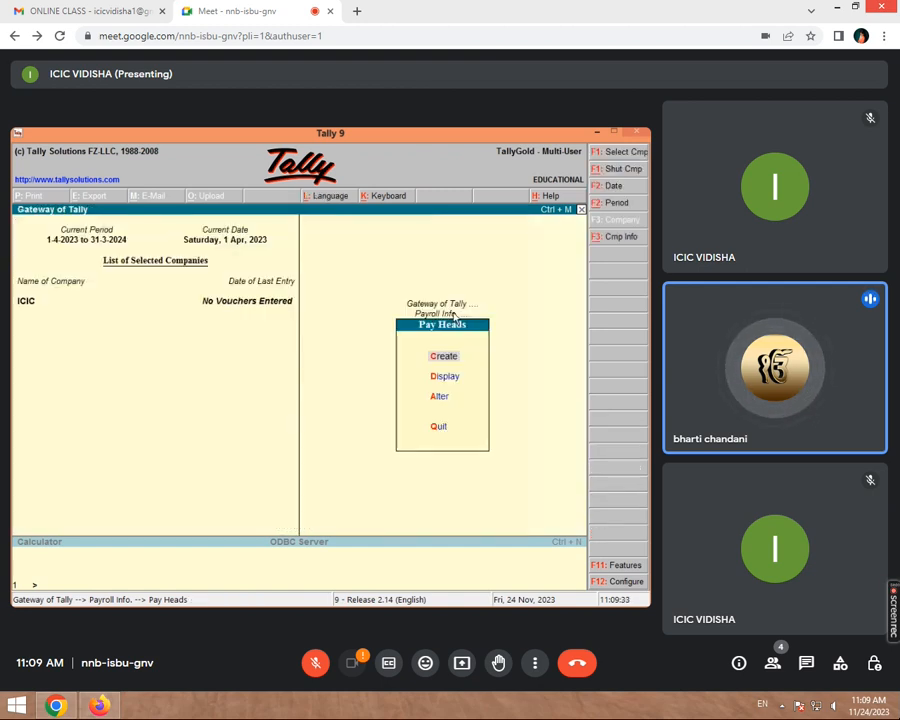
key(Escape)
key(Escape)
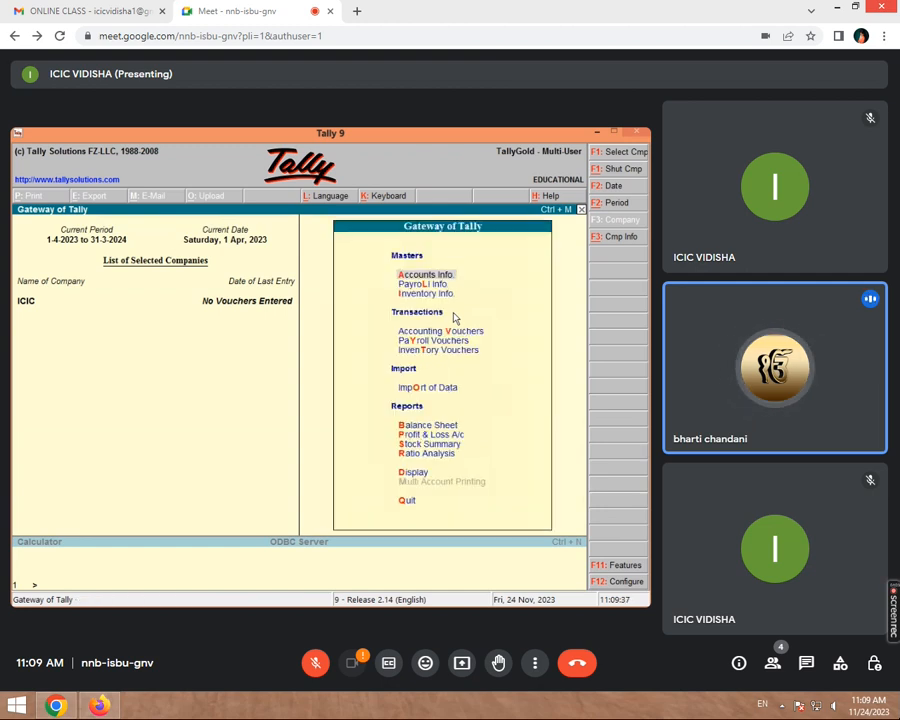
key(Down)
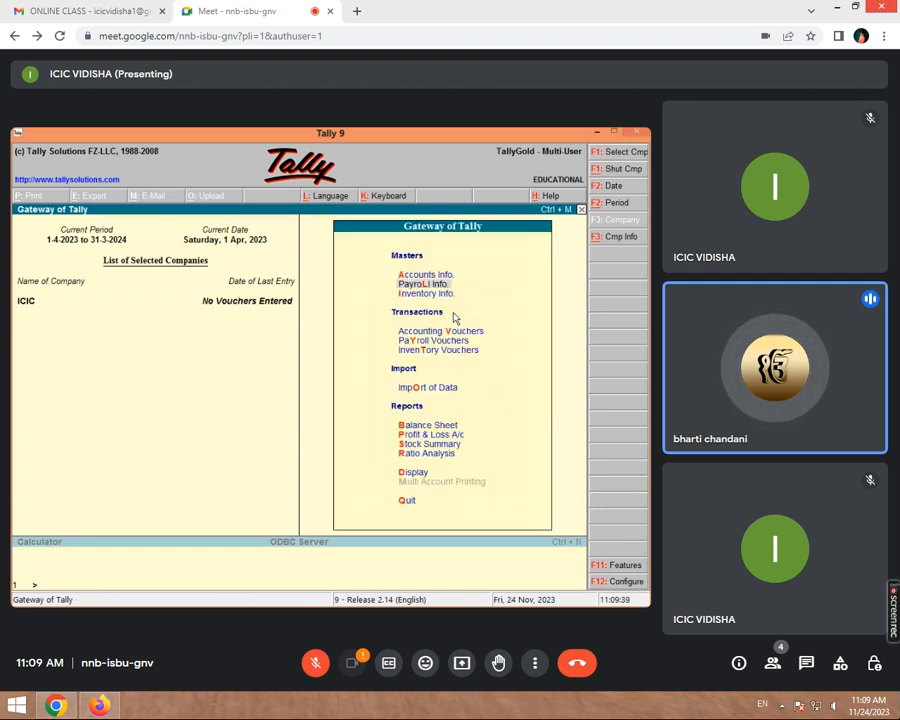
- Create the employee group DEO under Primary, then quit the blank group form
key(Return)
key(Down)
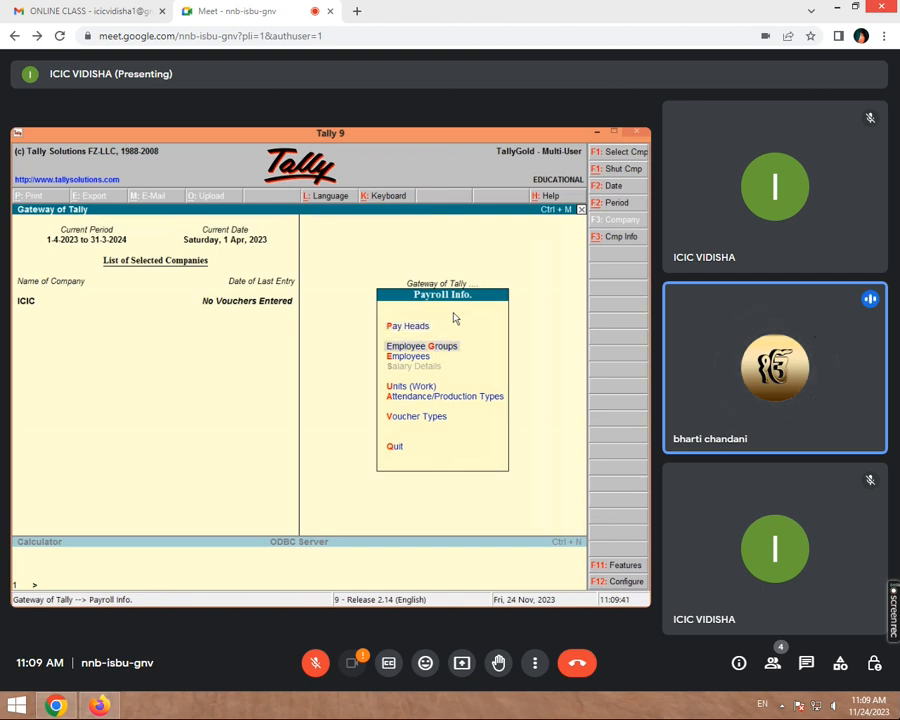
key(Return)
key(Return)
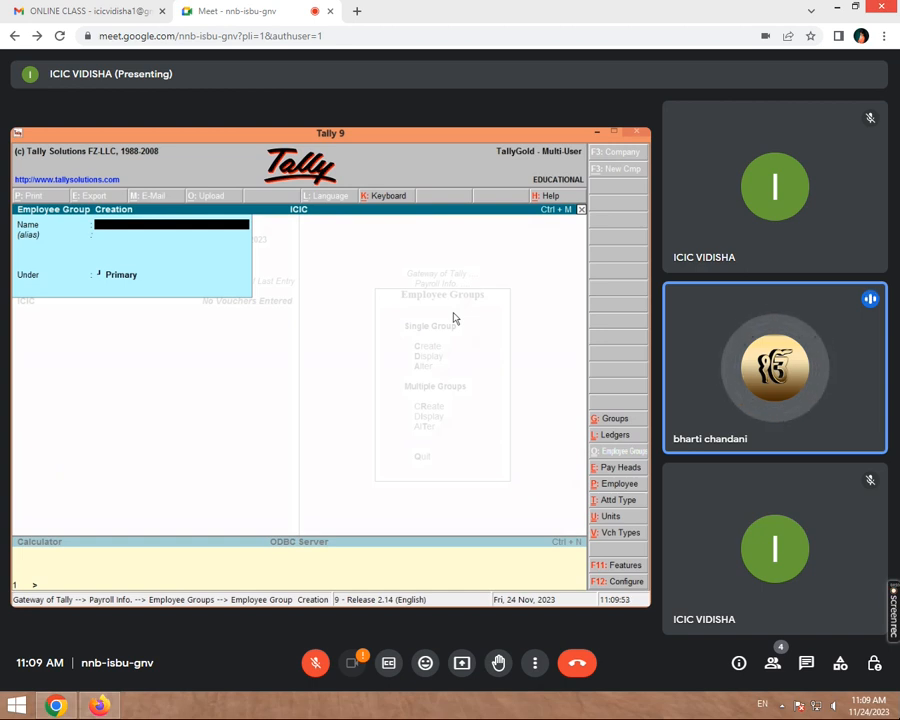
text(DEO.)
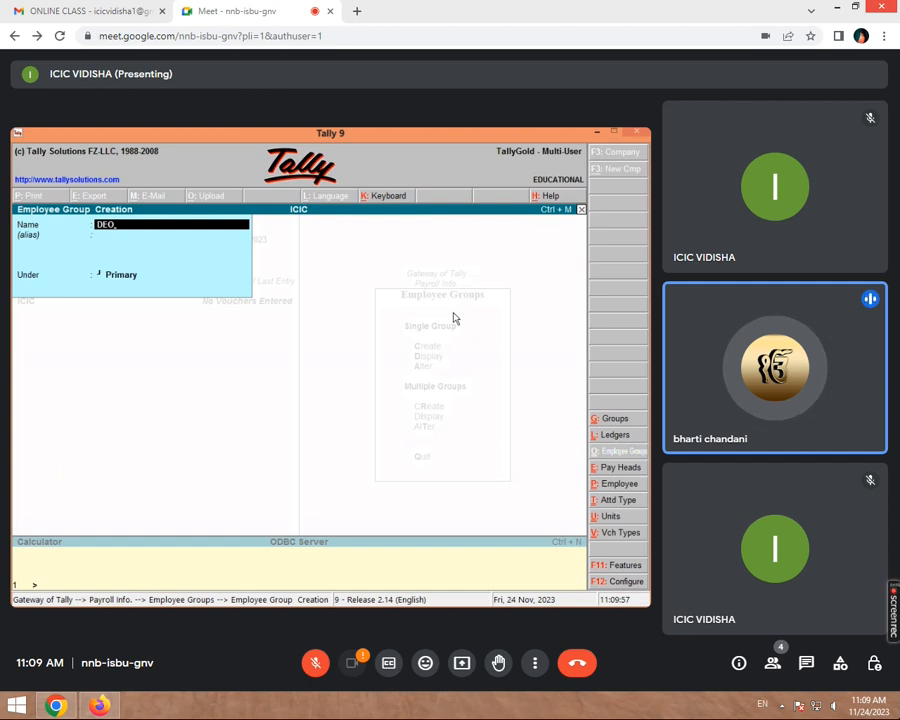
key(Return)
key(Return)
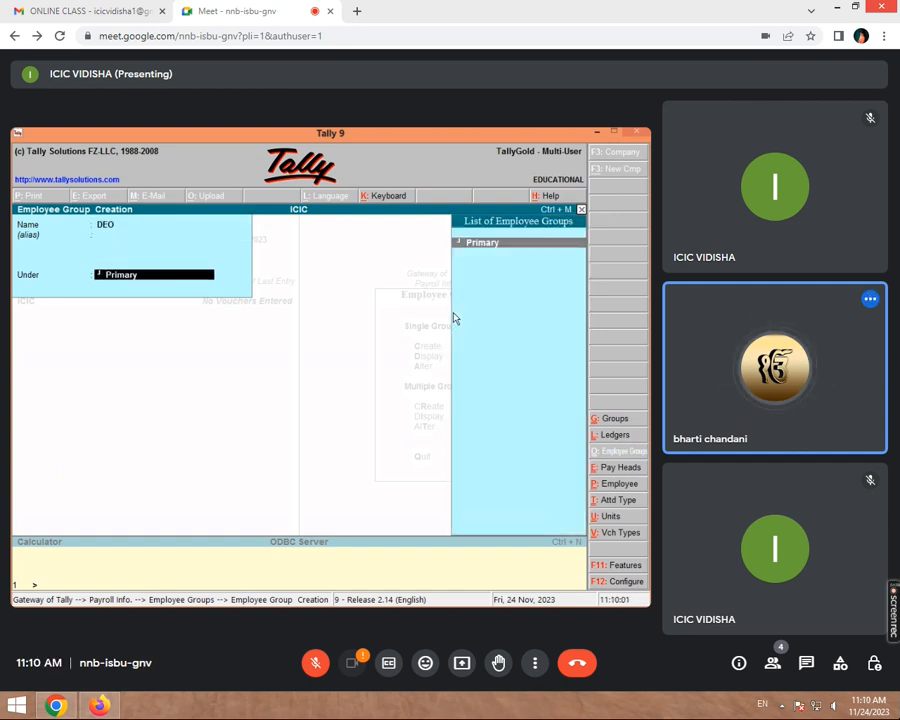
key(Return)
key(Return)
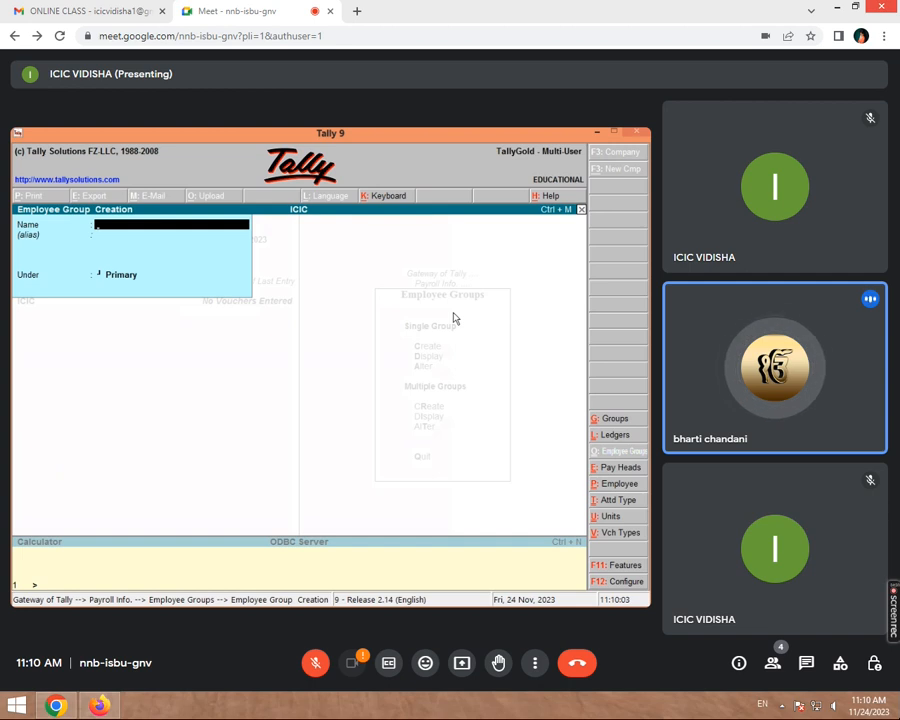
key(Escape)
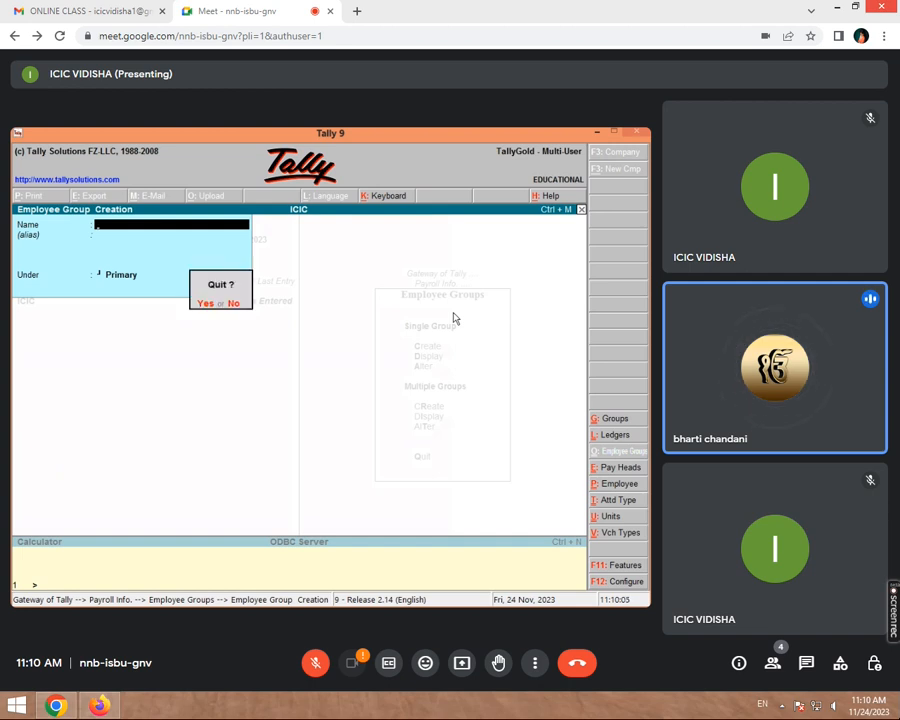
key(Return)
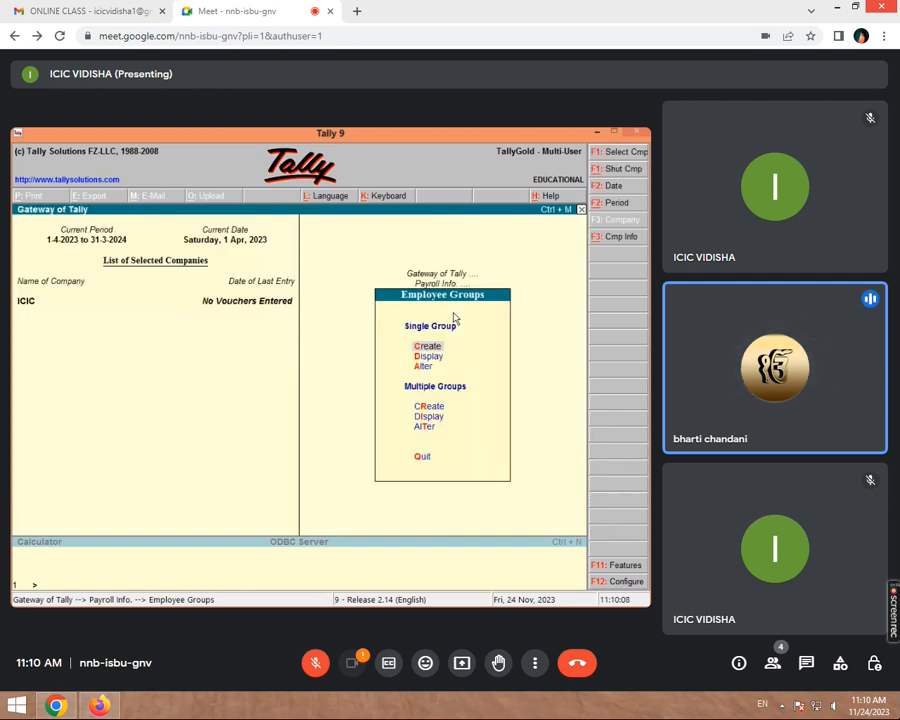
- Back out and navigate the Payroll Info menus to the Employees entry
key(Escape)
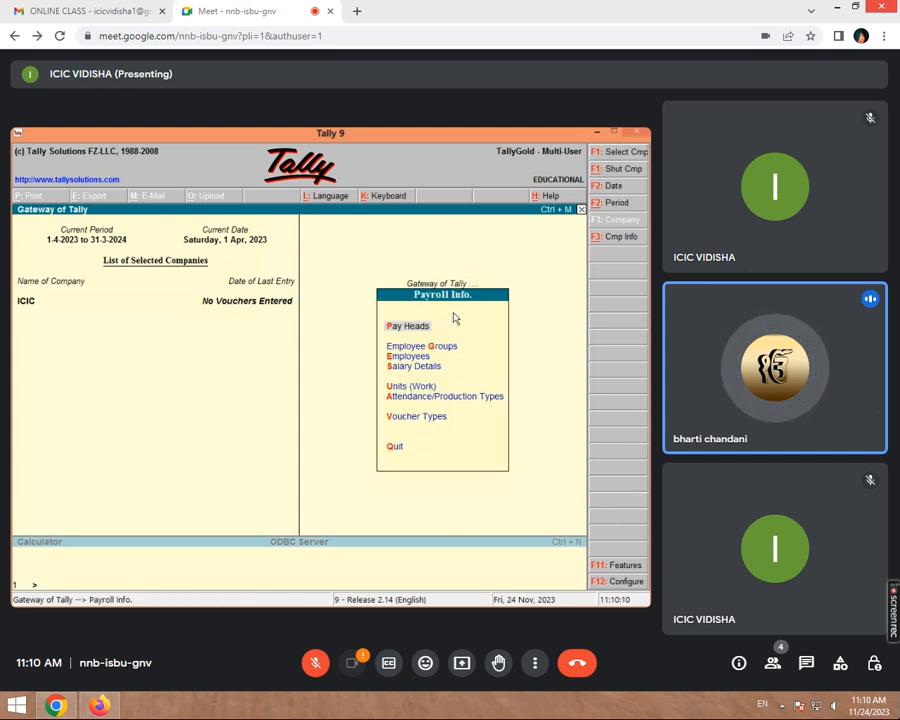
key(Escape)
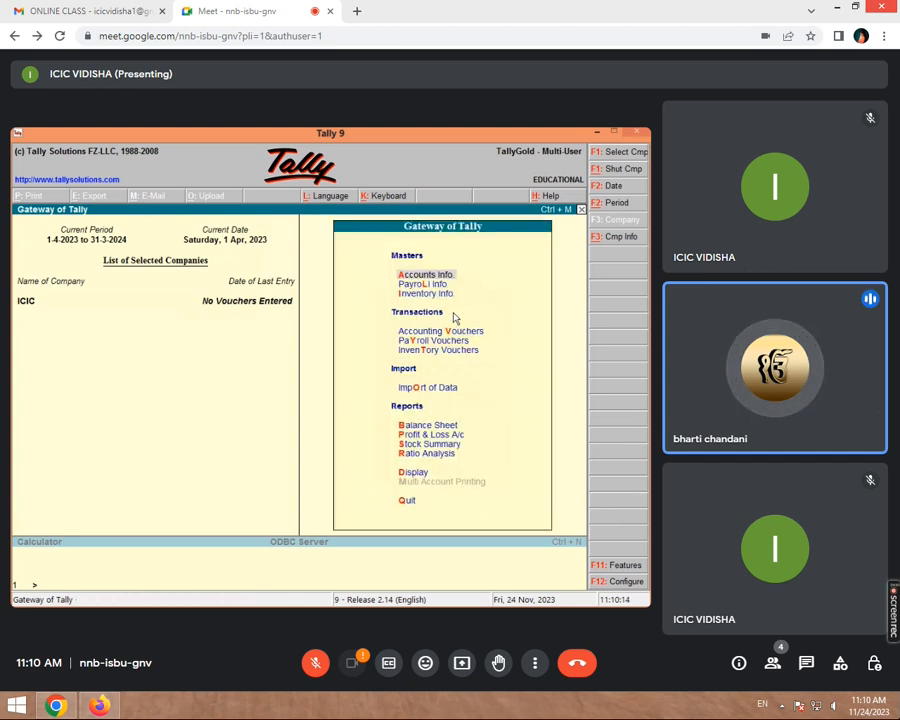
key(Down)
key(Return)
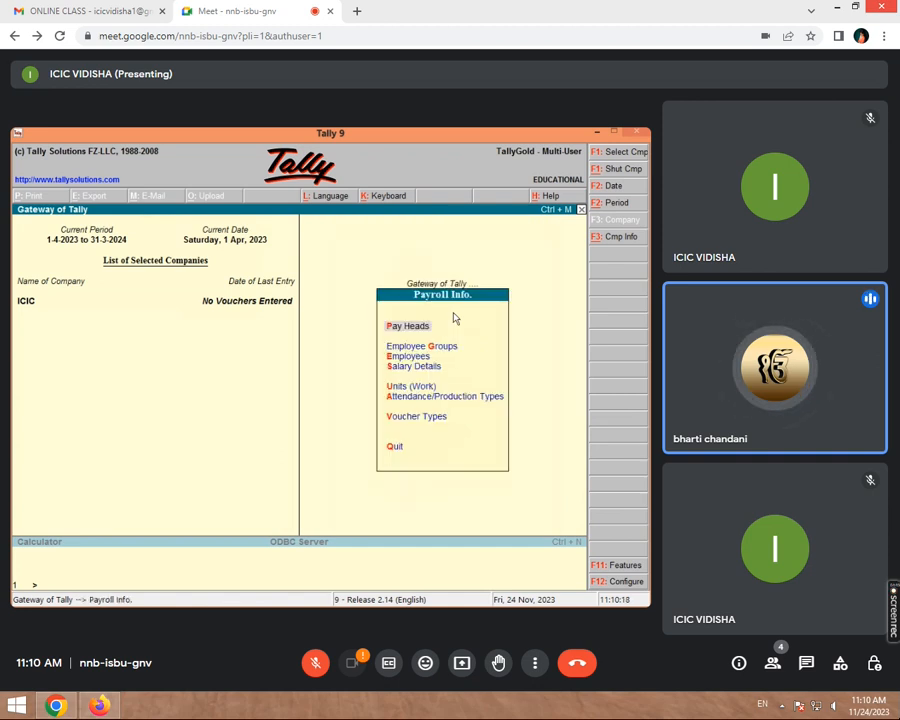
key(Down)
key(Return)
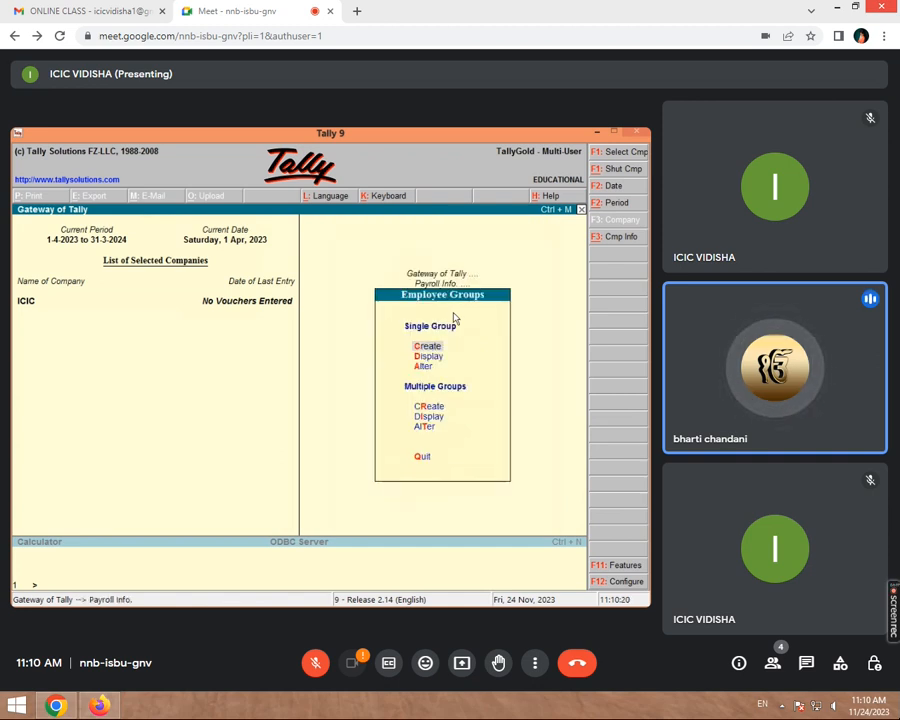
key(Escape)
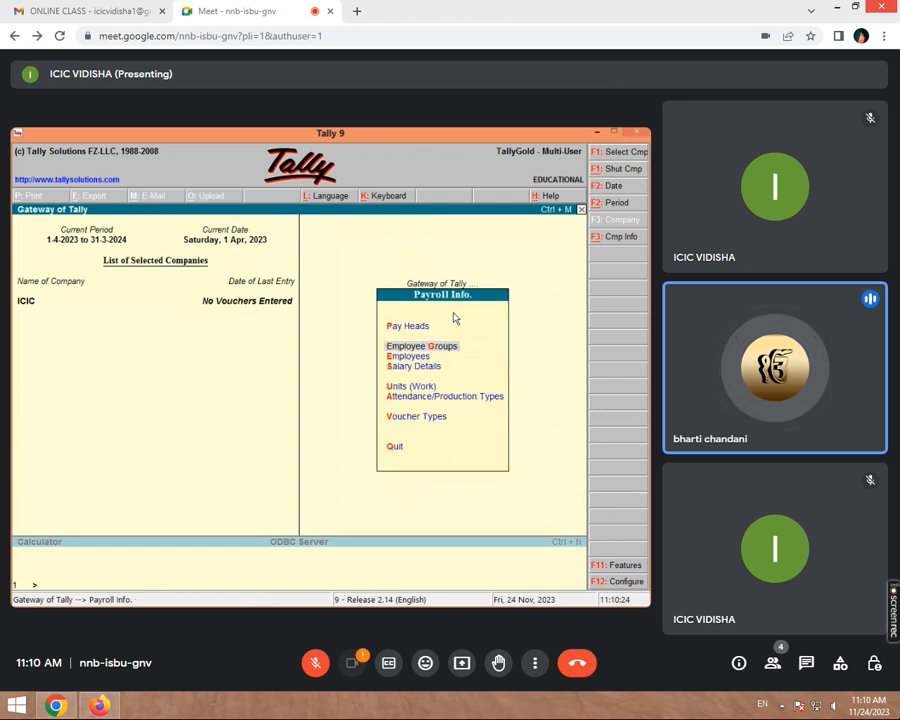
key(Down)
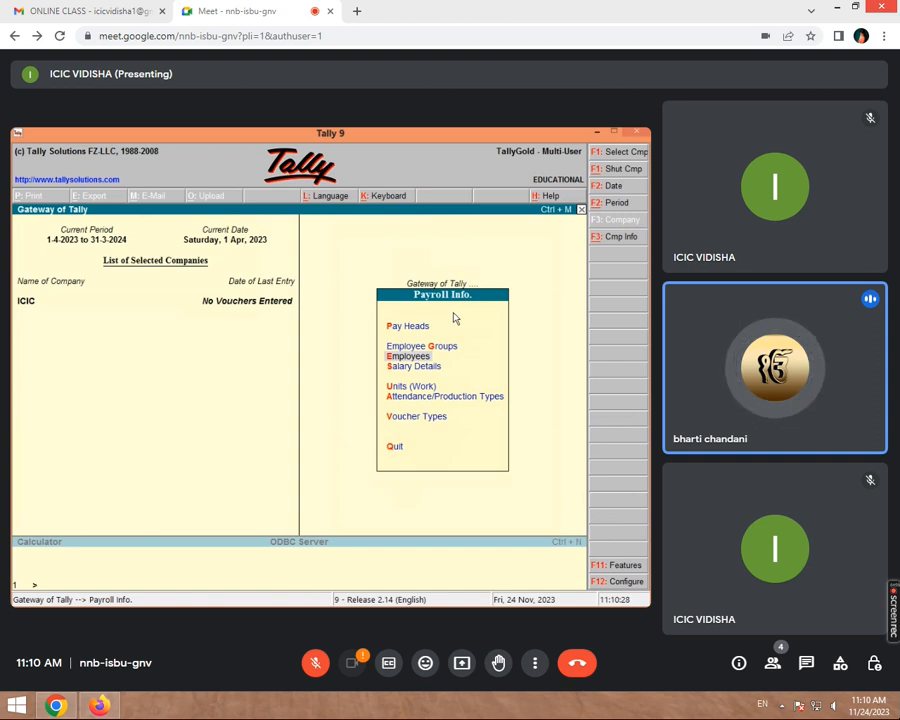
key(Escape)
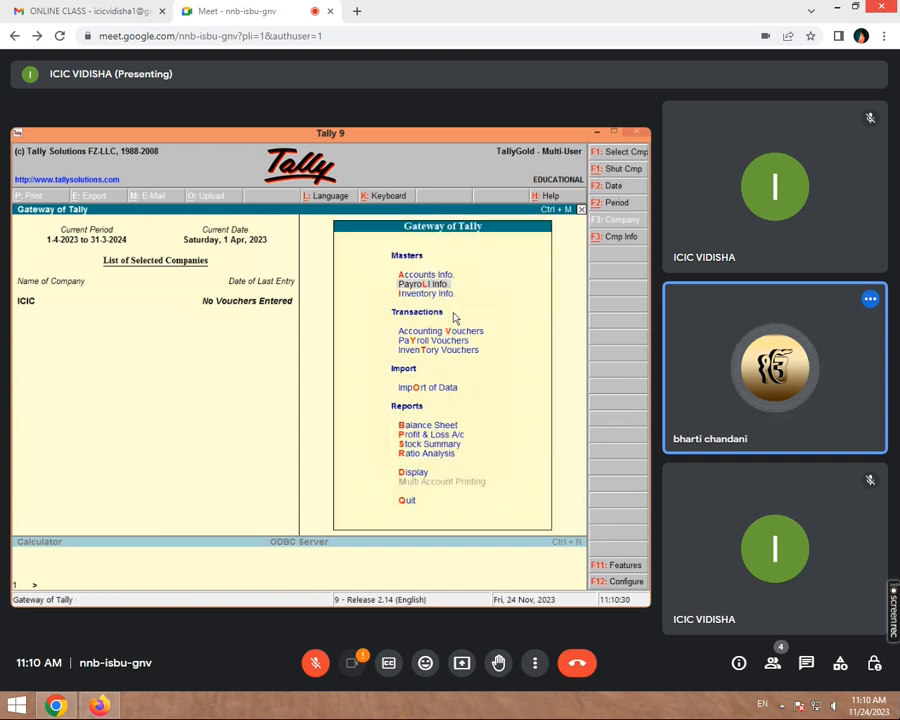
key(Return)
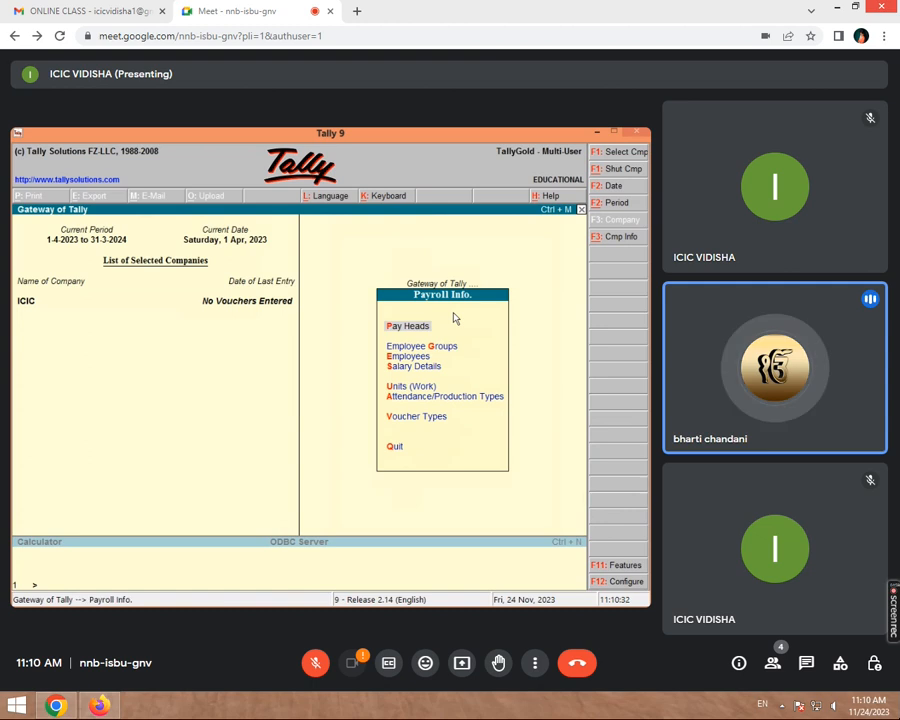
key(Down)
key(Down)
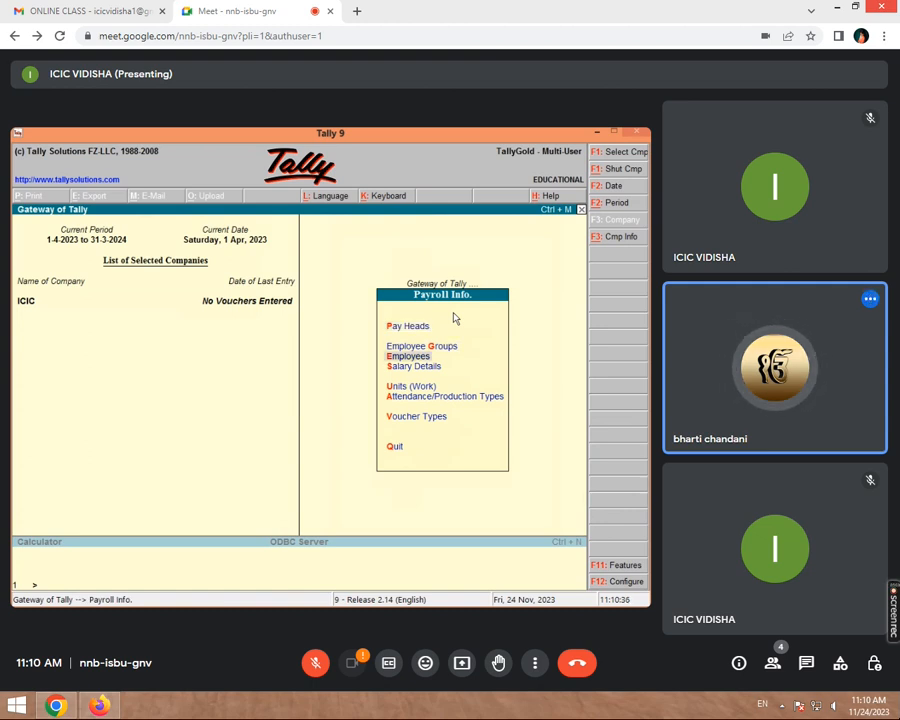
- Create an employee under DEO, joining 1-Apr-2023, employee number 2, designation DEO
key(Return)
key(Return)
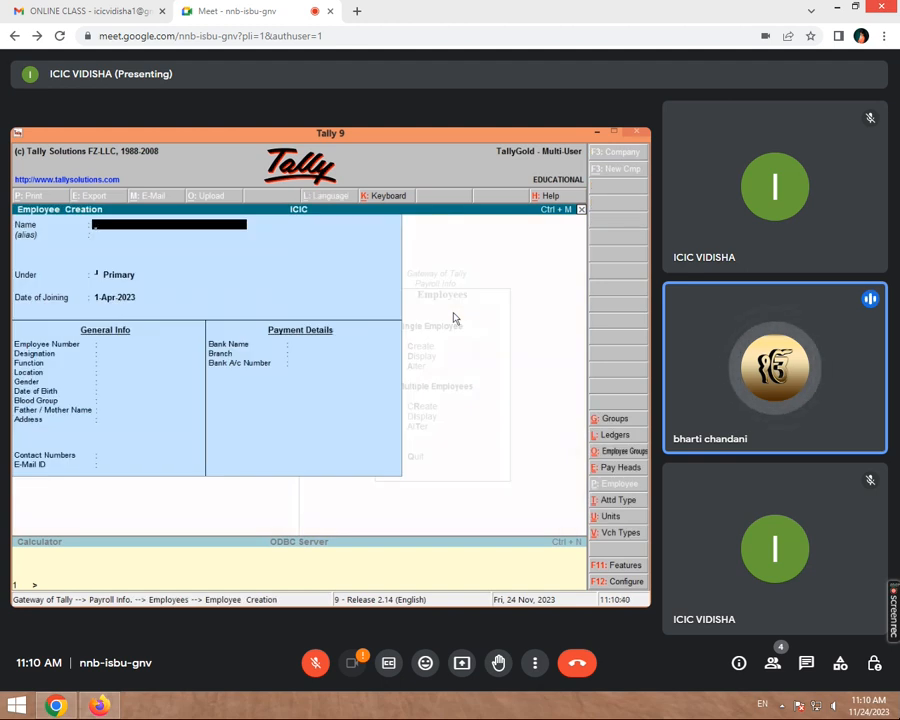
text(S)
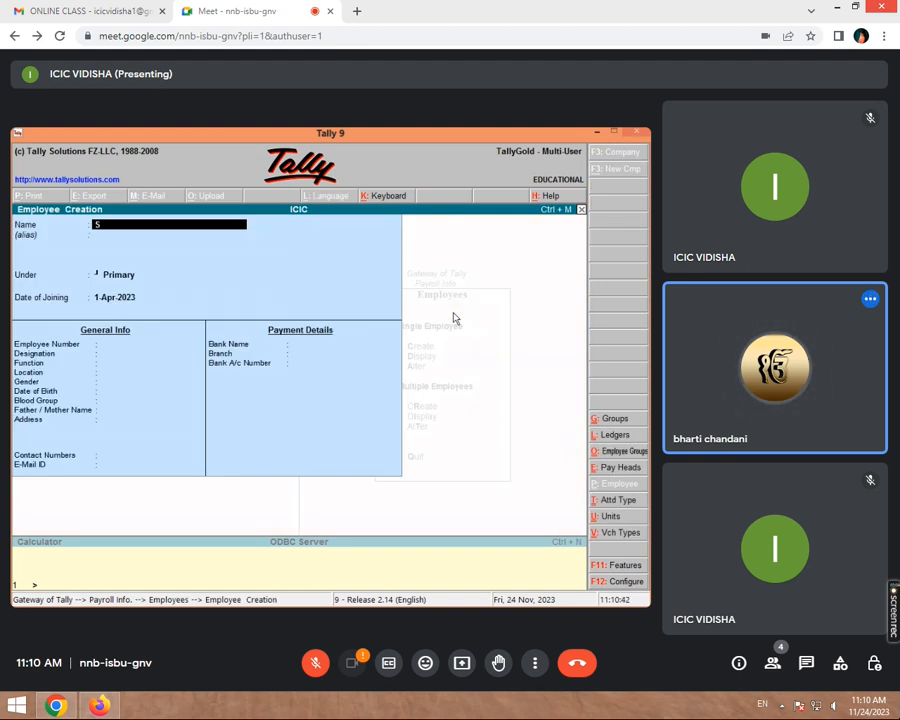
text(HIVAM)
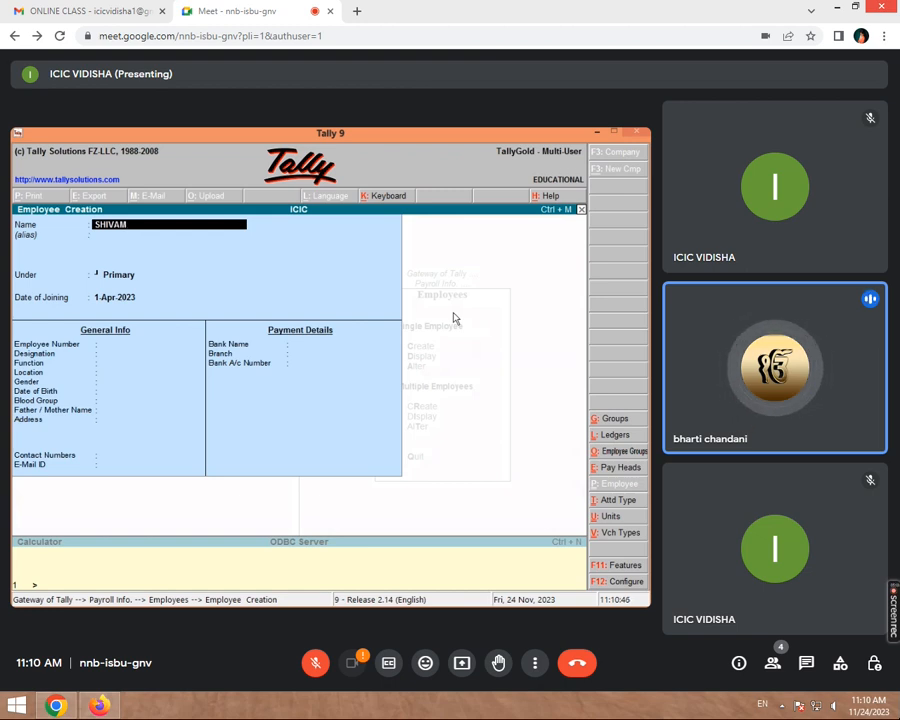
key(Return)
key(Return)
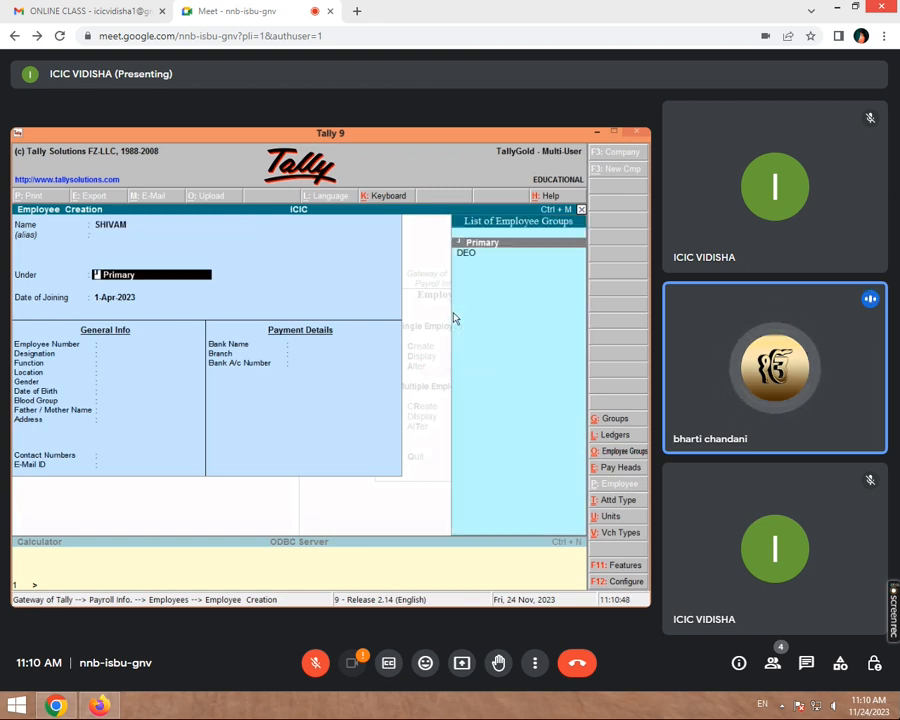
key(Down)
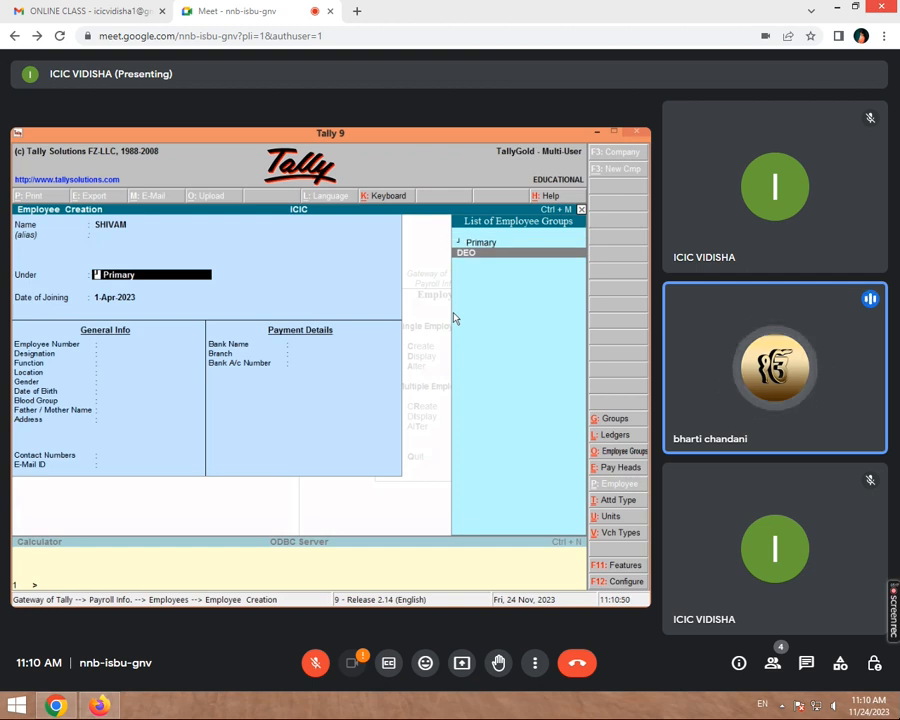
key(Return)
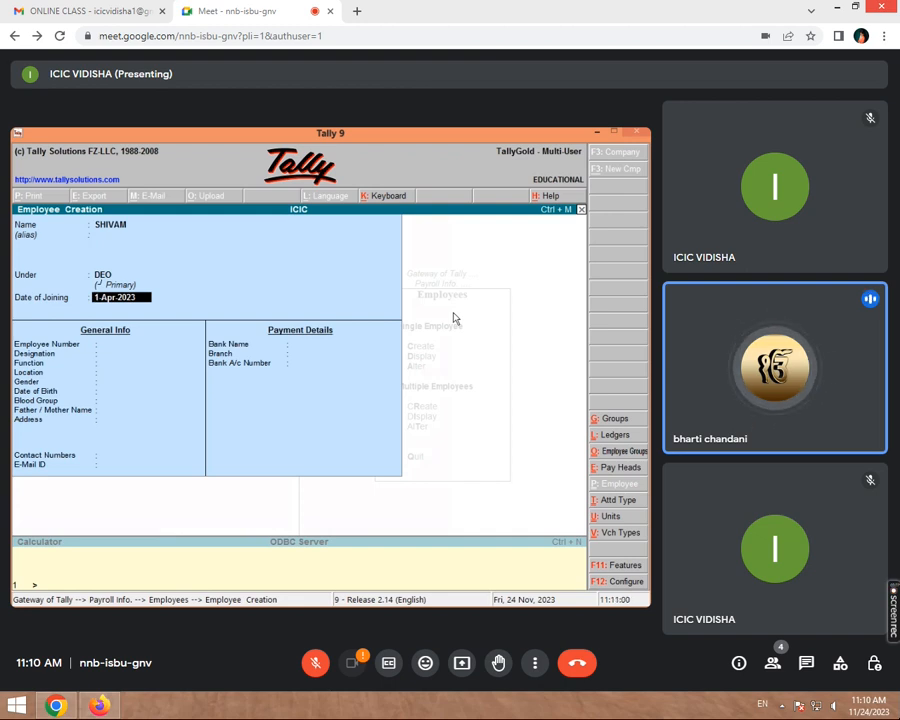
key(Return)
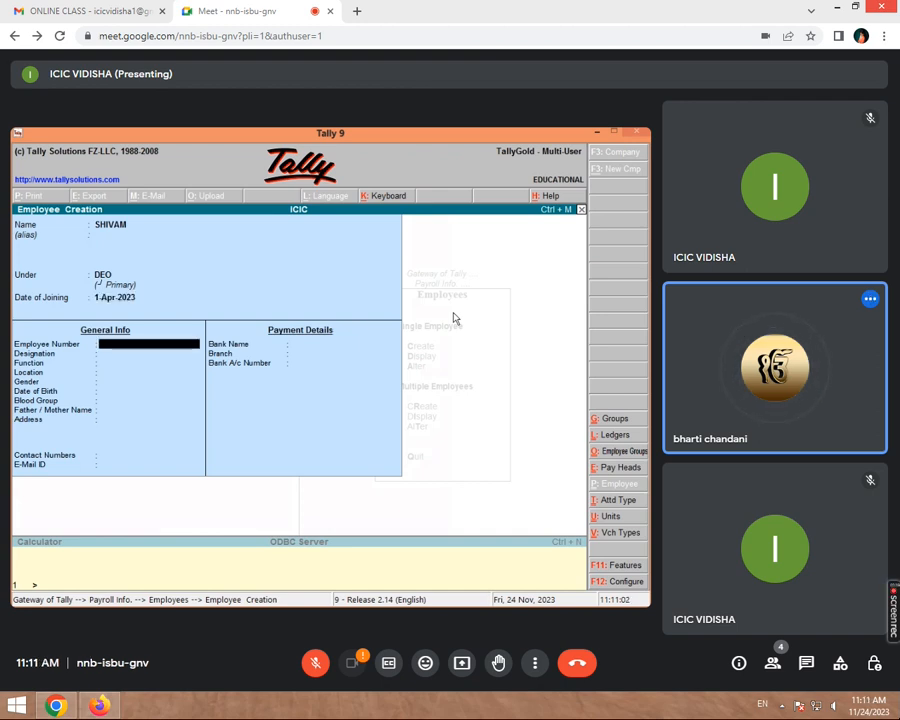
text(2)
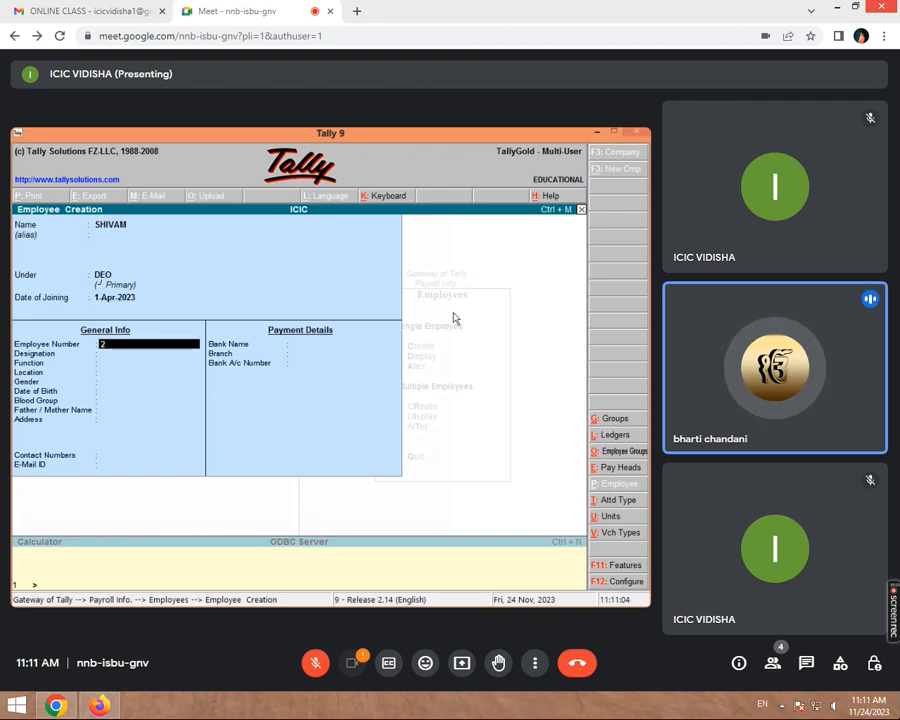
key(Return)
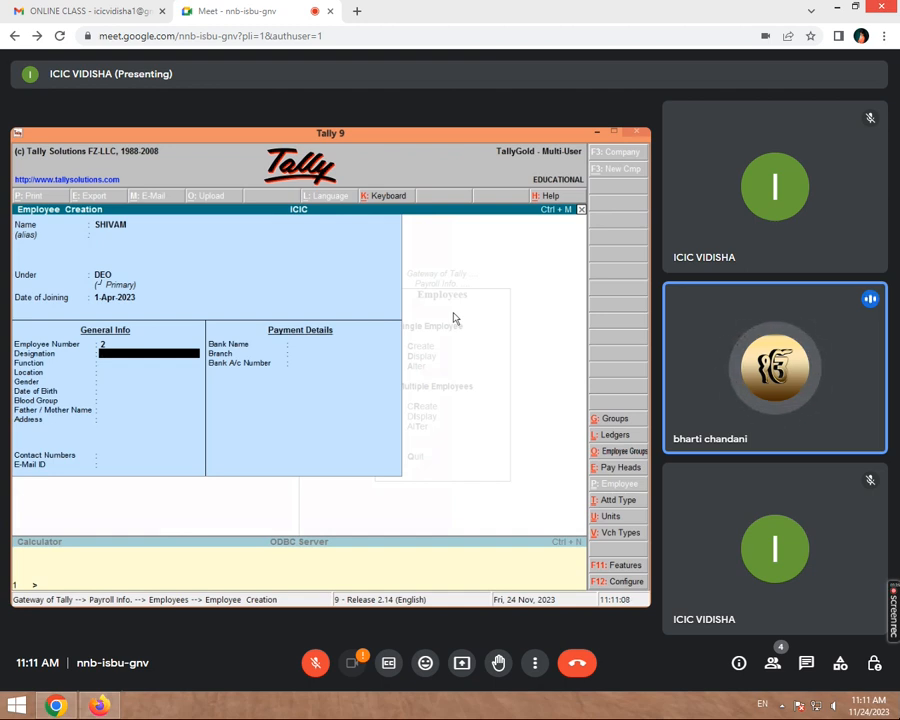
text(DE)
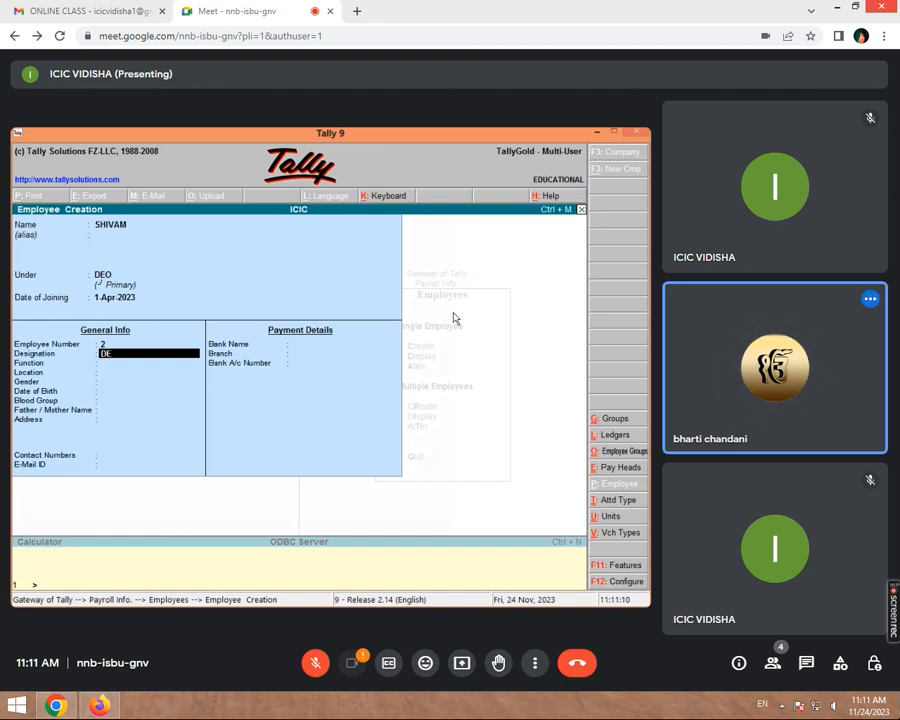
text(O)
key(Return)
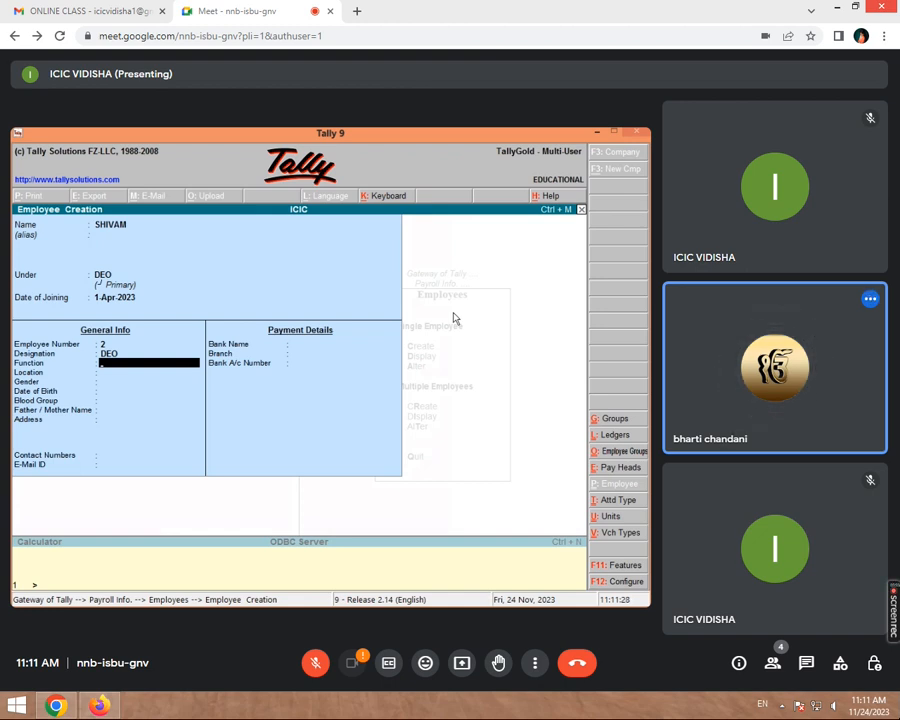
- Leave the remaining personal and contact fields blank and save the employee
key(Return)
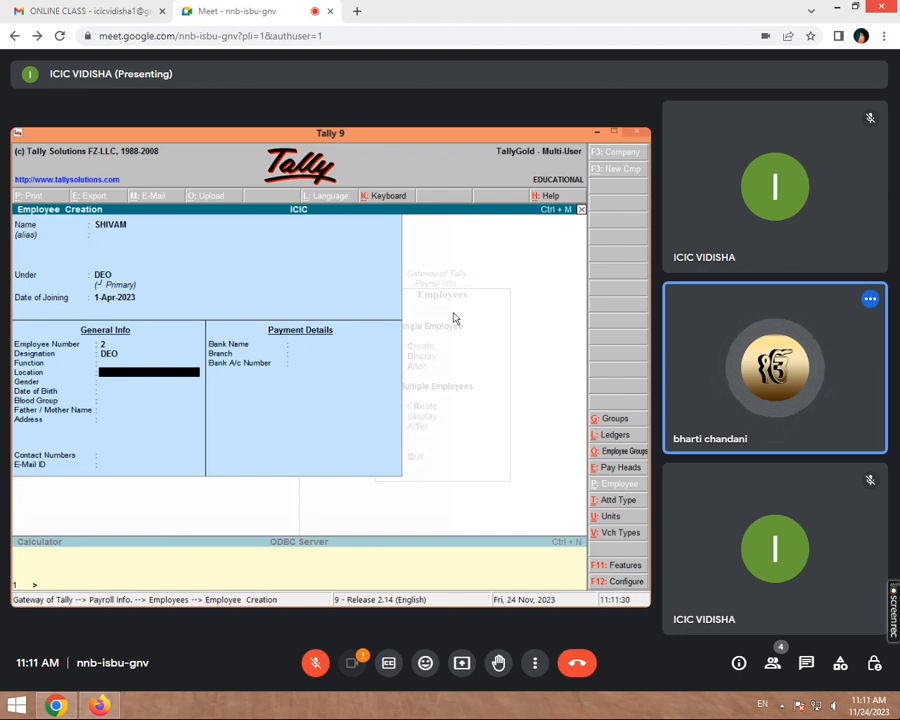
key(Return)
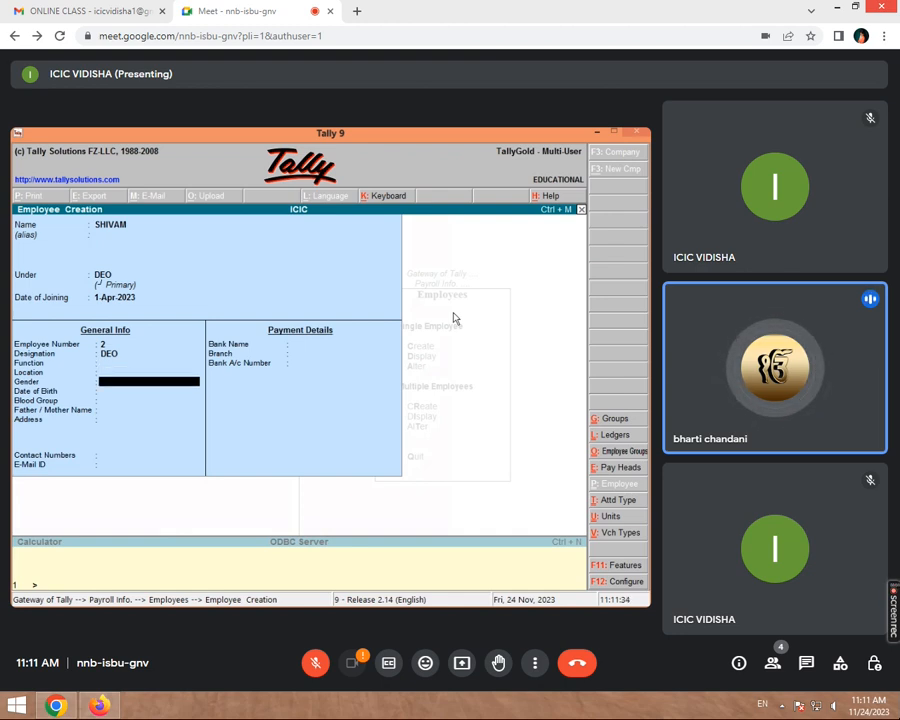
key(Return)
key(Return)
key(Return)
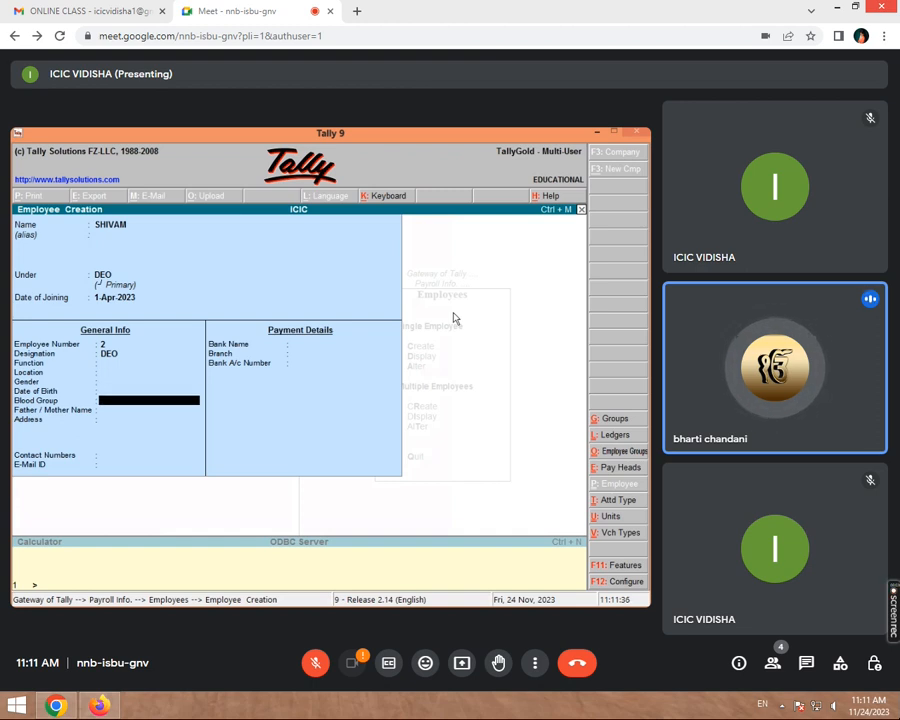
key(Return)
key(Return)
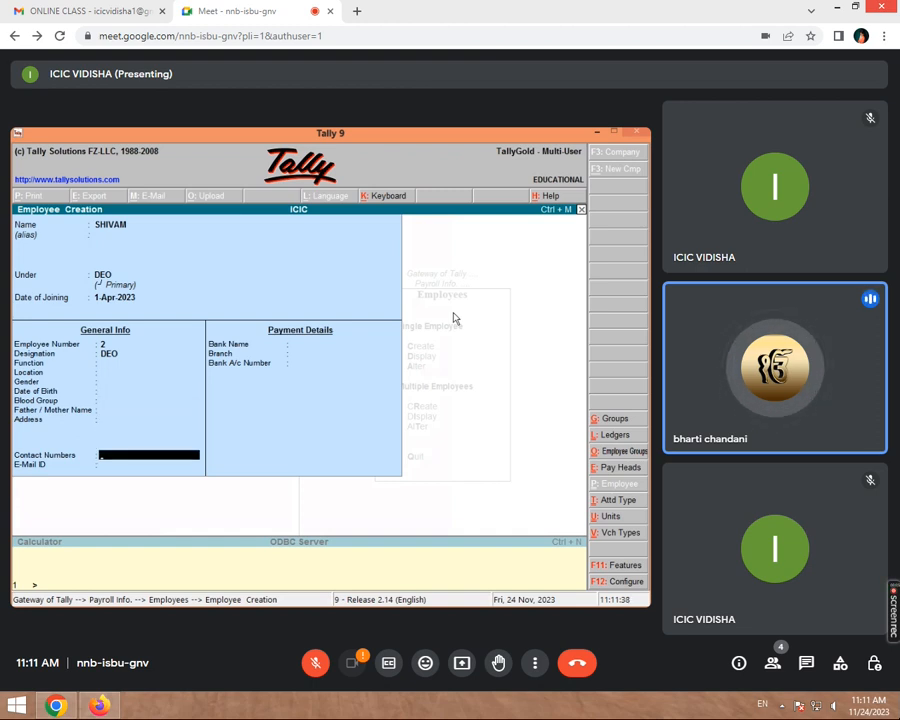
key(Return)
key(Return)
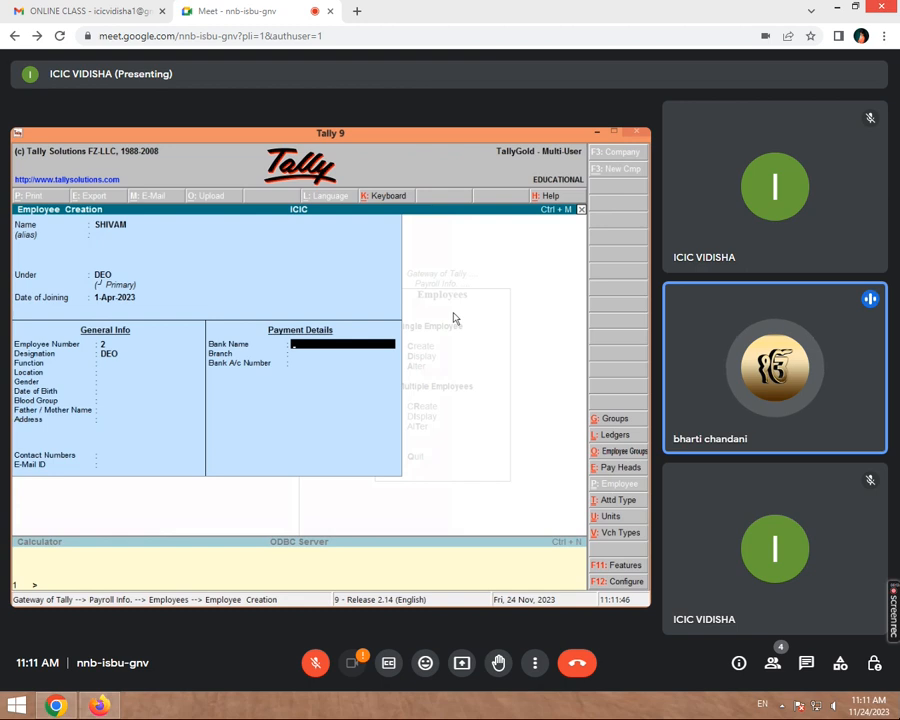
key(Return)
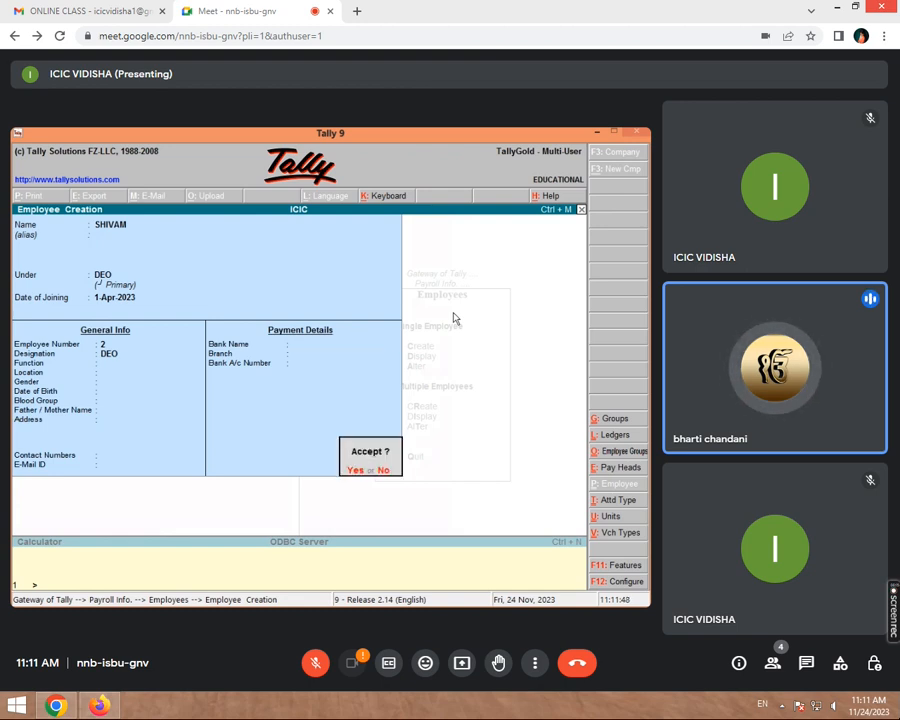
key(Return)
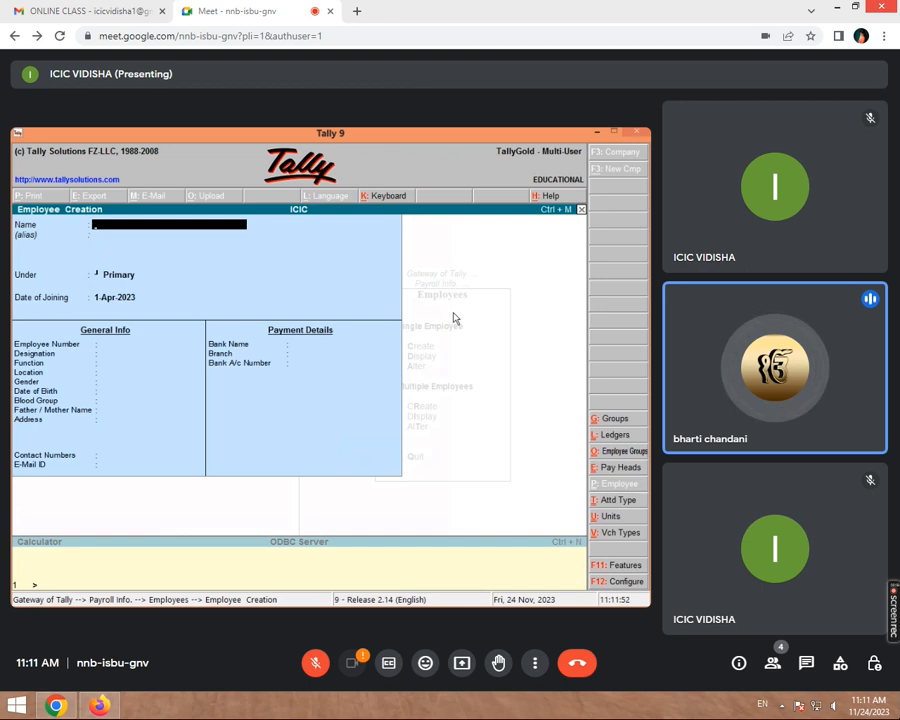
- Save a second employee under the DEO group, skipping the other details
text(RAHUL)
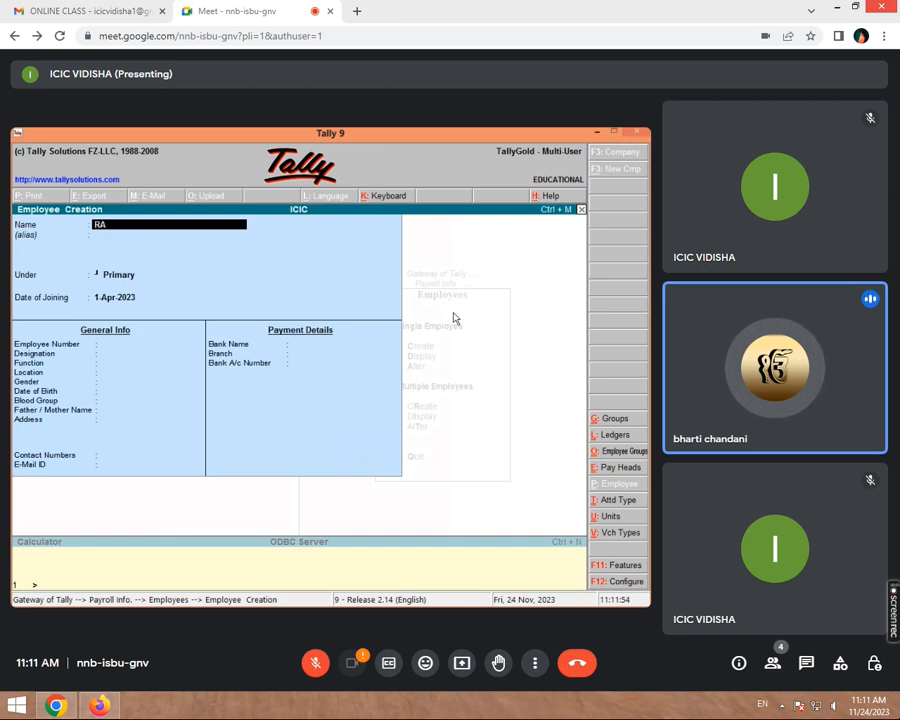
key(Return)
key(Return)
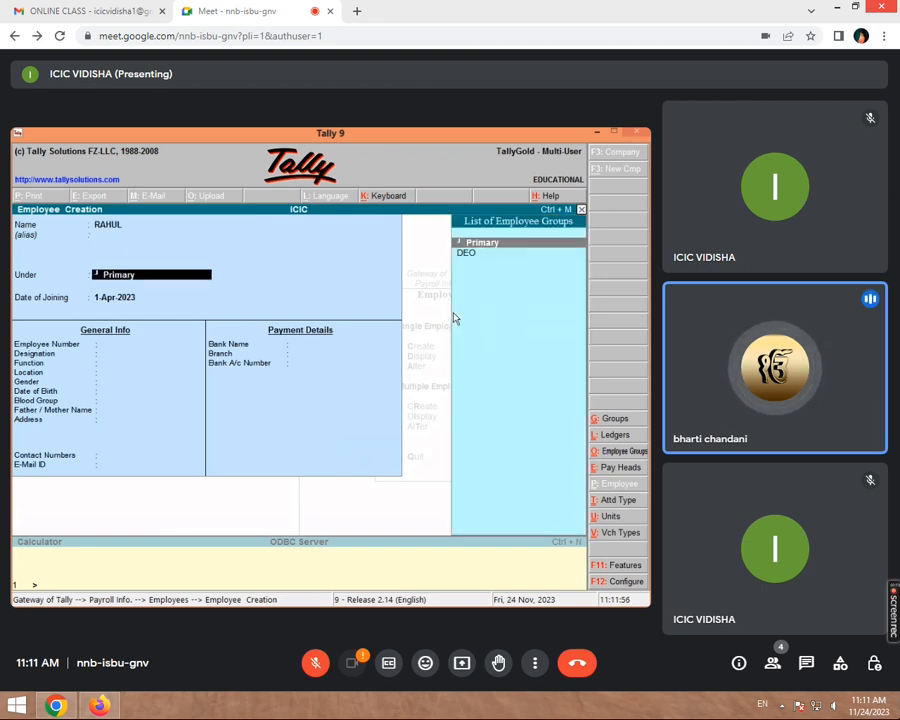
key(Down)
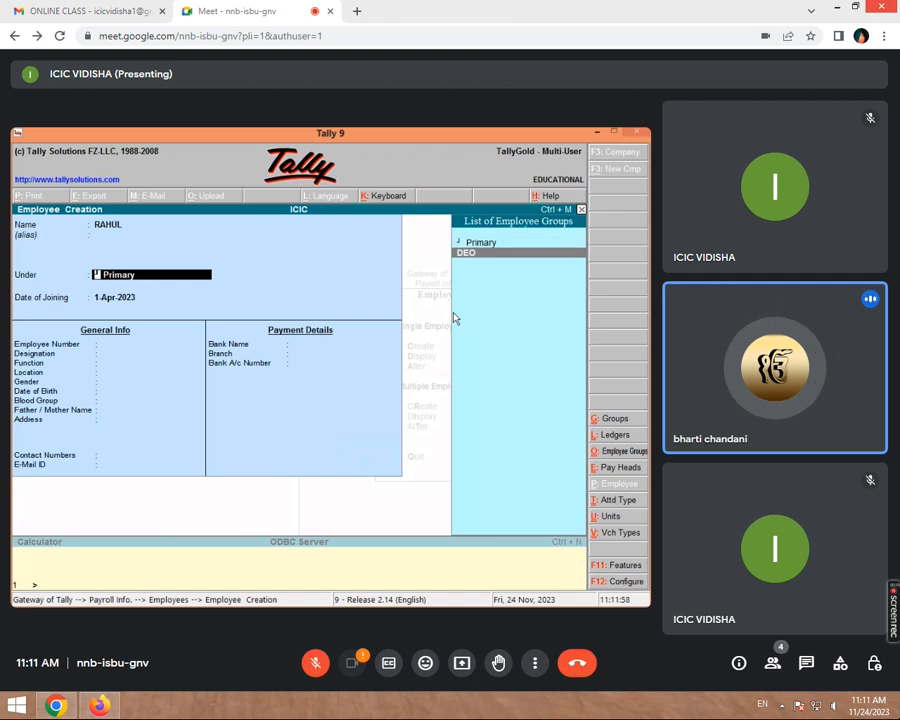
key(Return)
key(Return)
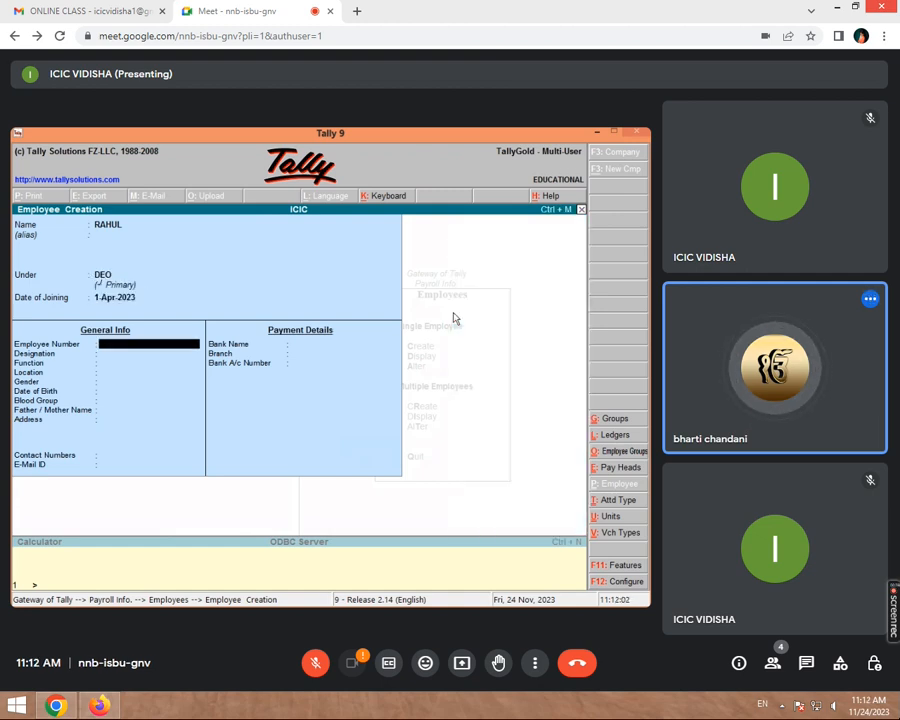
key(Return)
key(Return)
key(Return)
key(Return)
key(Return)
key(Return)
key(Return)
key(Return)
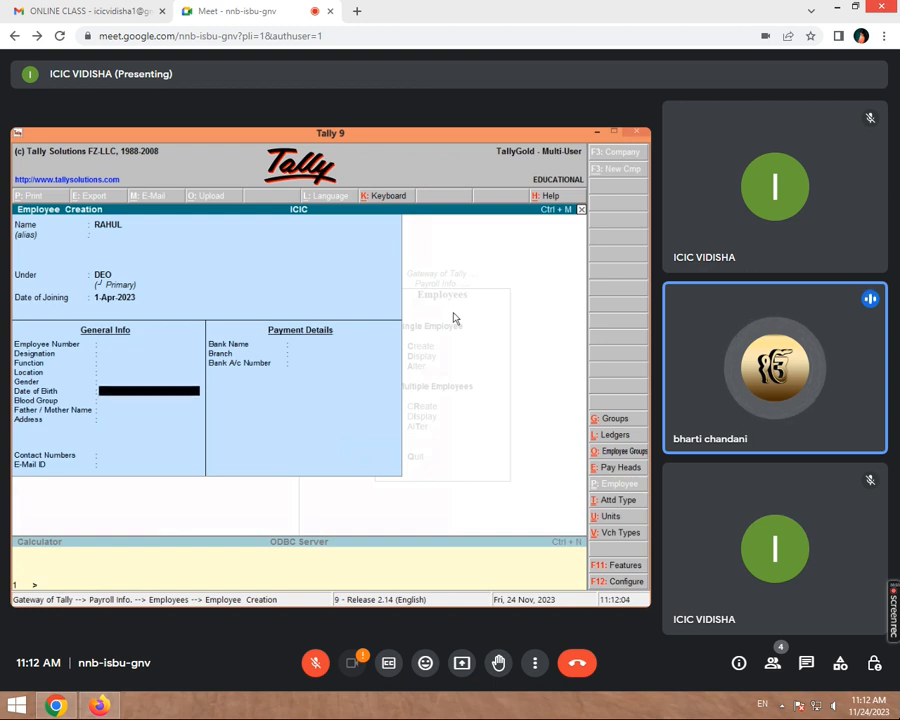
key(Return)
key(Return)
key(Return)
key(Return)
key(Return)
key(Return)
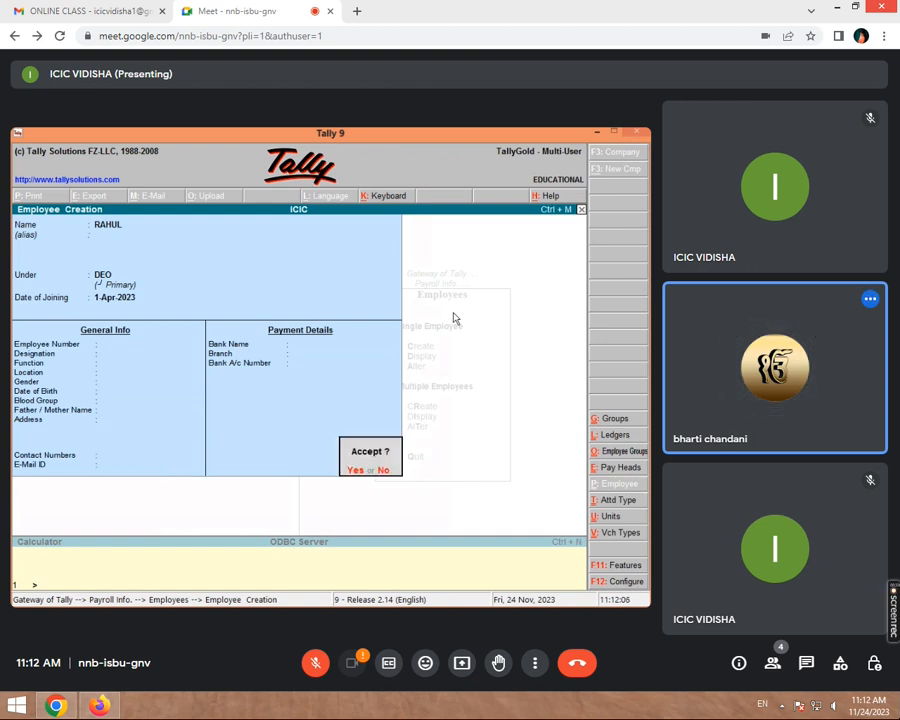
key(Return)
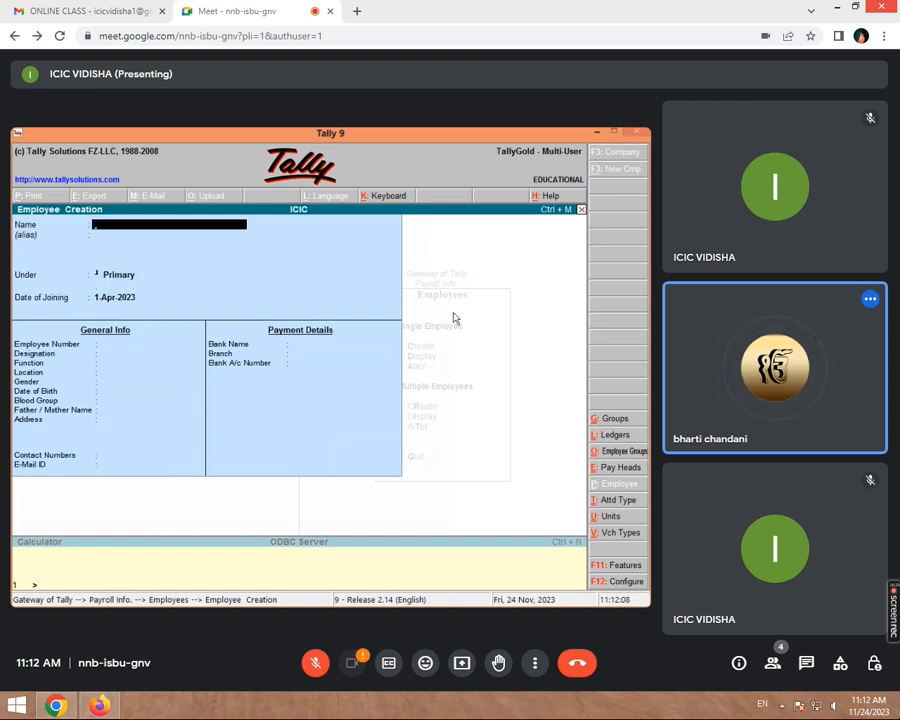
- Quit the blank employee form and leave the Employees options
key(Escape)
key(Return)
key(Escape)
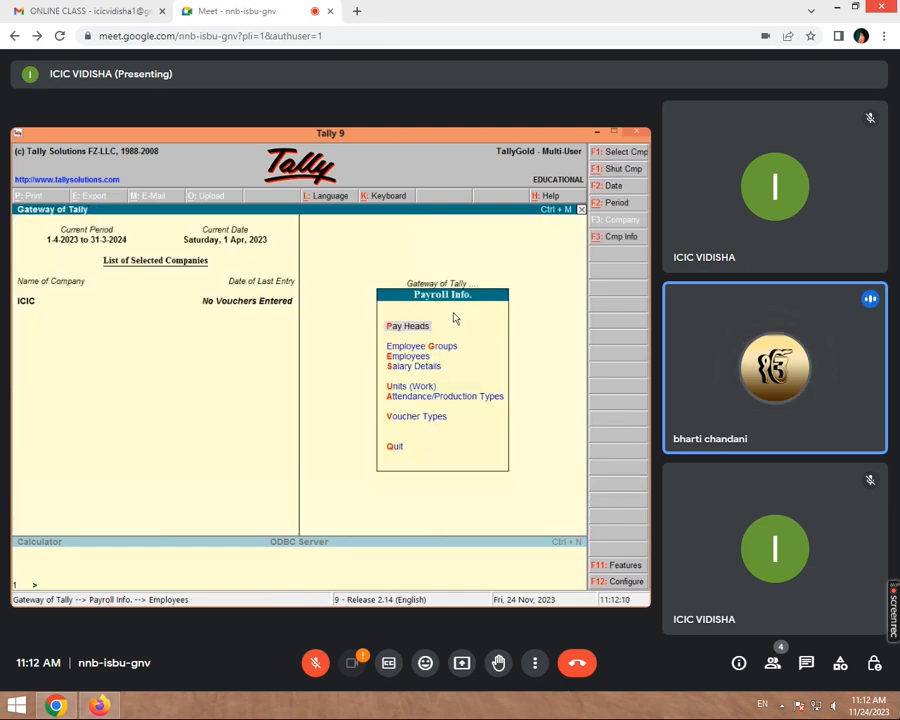
- Reopen Pay Heads creation from the Gateway and back out without saving
key(Escape)
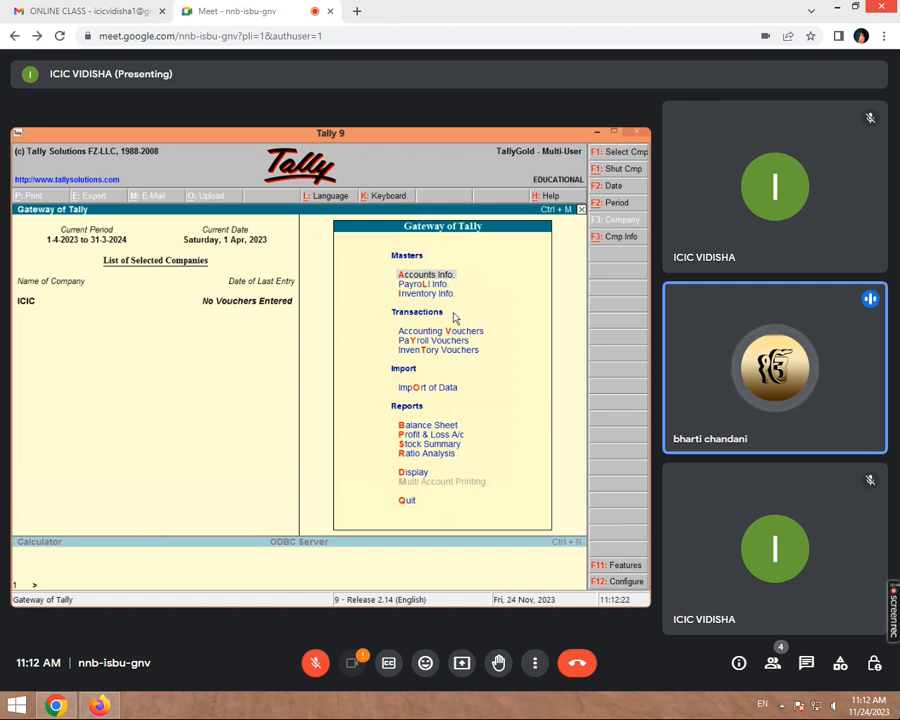
key(Up)
key(Down)
key(Down)
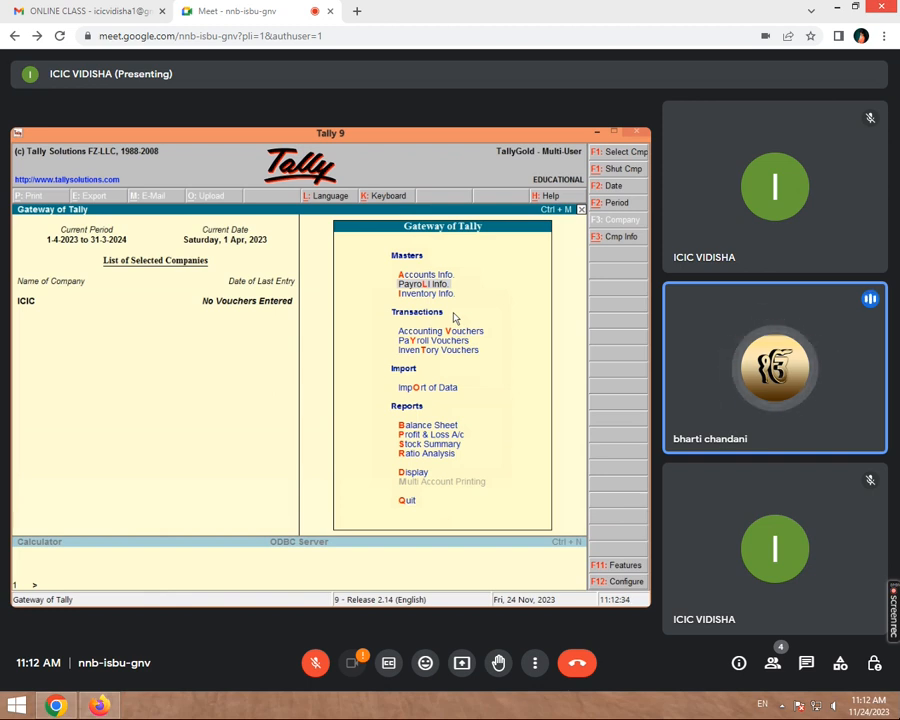
key(Return)
key(Return)
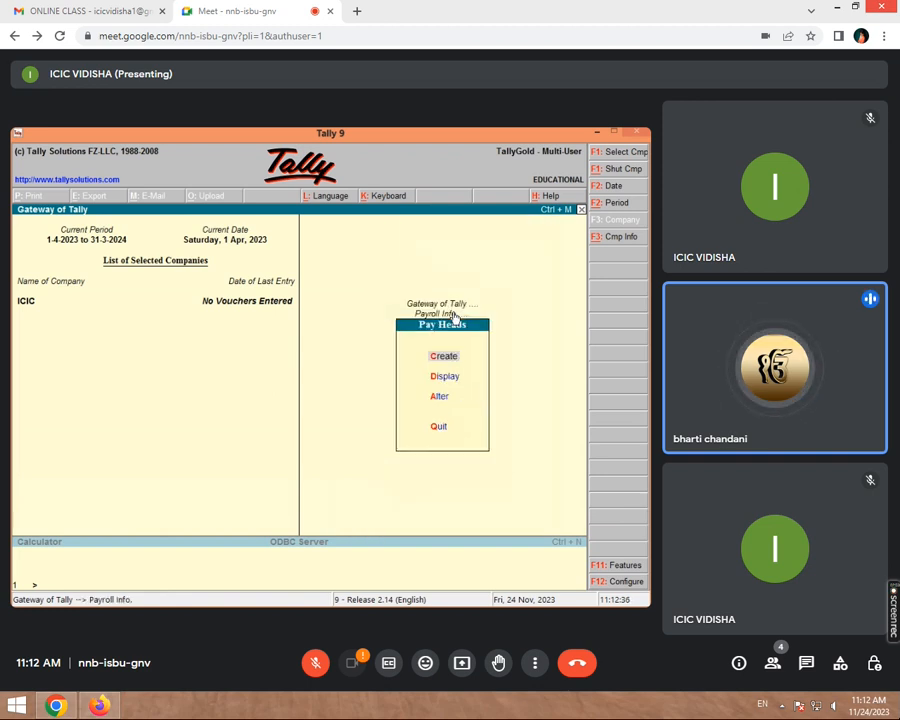
key(Return)
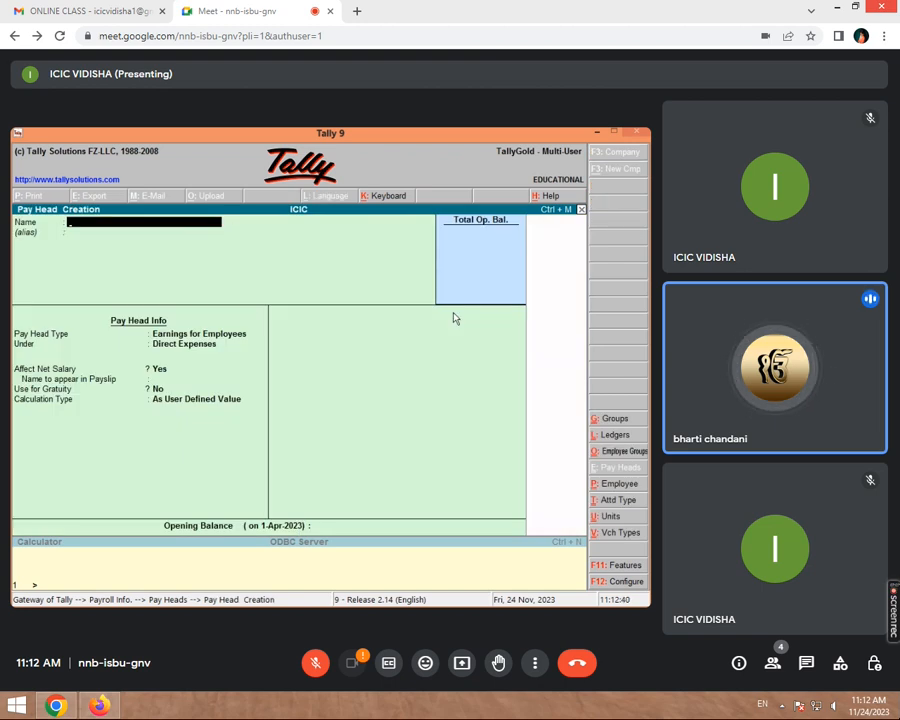
key(Escape)
key(Escape)
key(Escape)
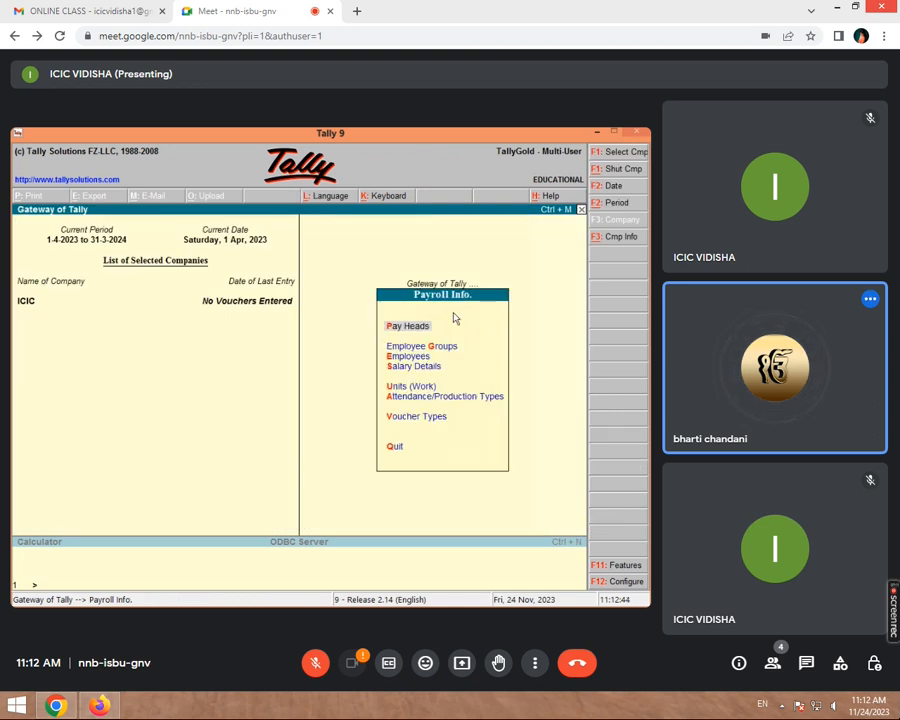
key(Escape)
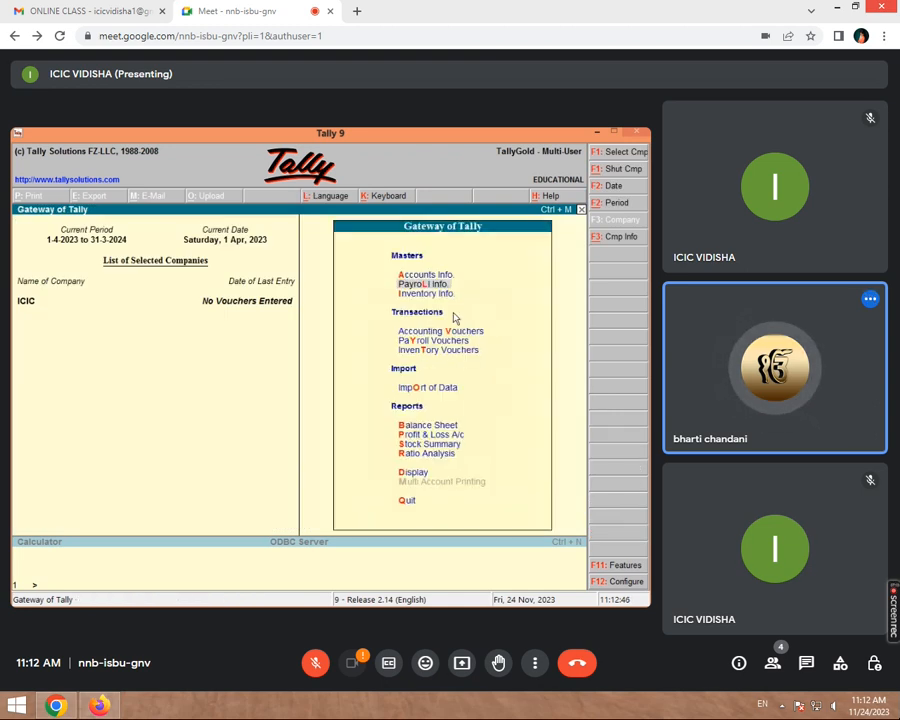
- Open Employee Group creation and abandon it unsaved
key(Return)
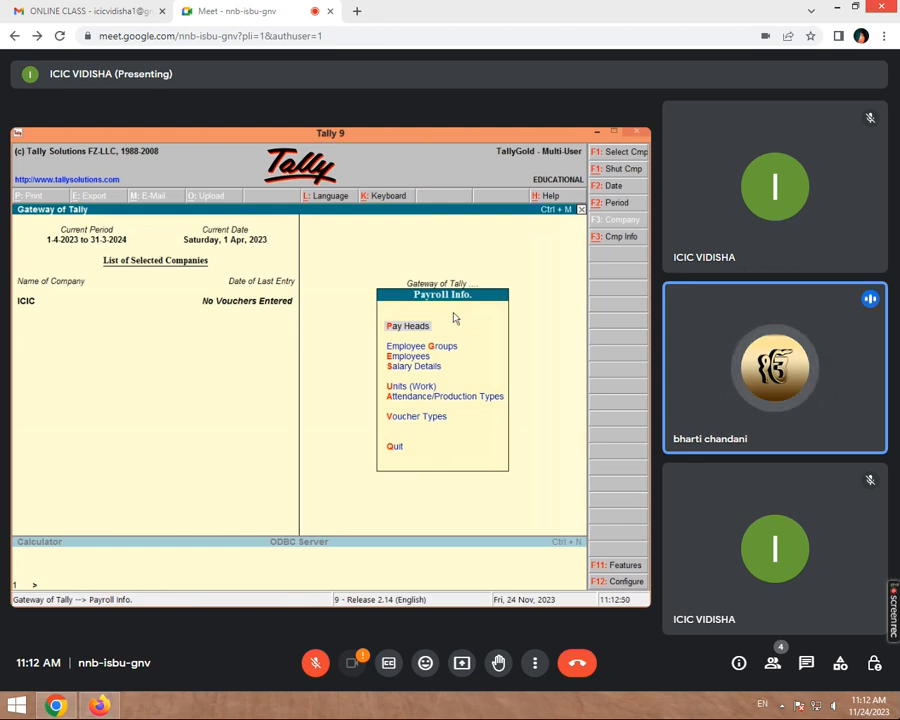
key(g)
key(Return)
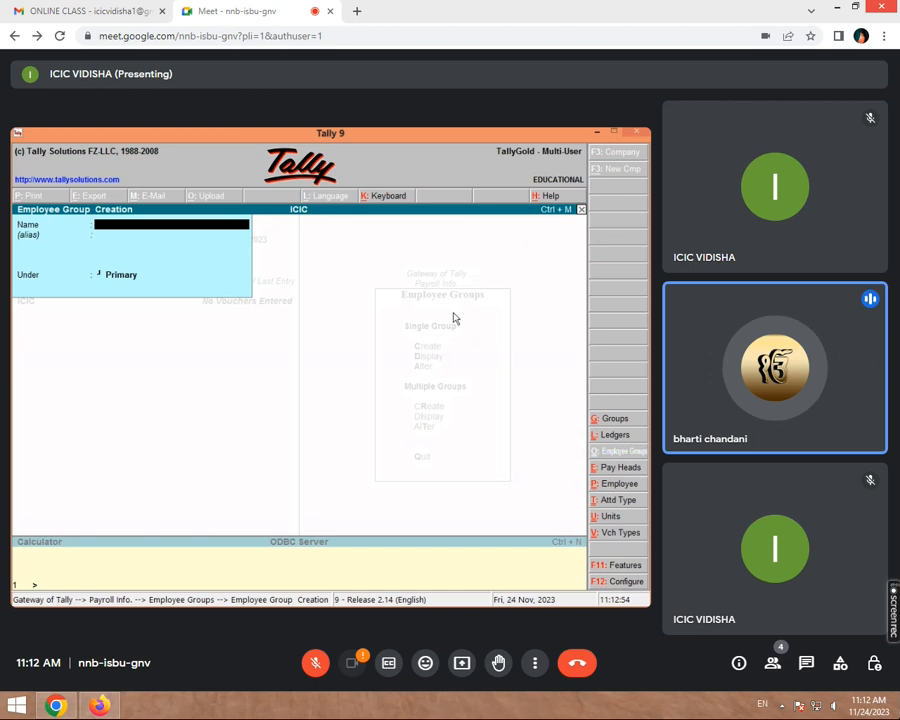
key(Escape)
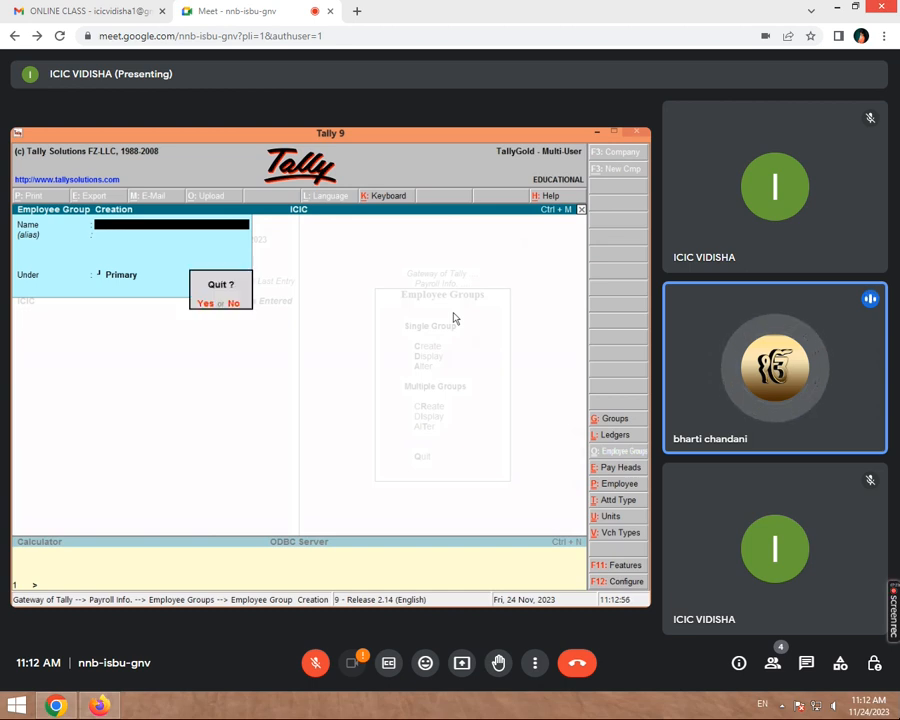
key(y)
key(Escape)
key(Escape)
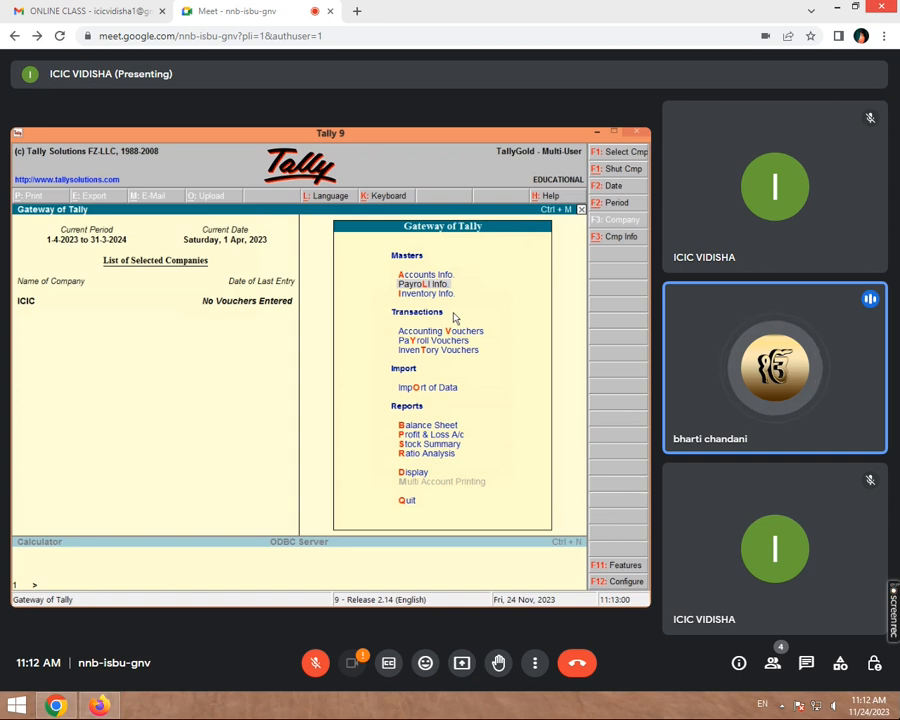
- Open Employee creation and abandon it unsaved
key(Return)
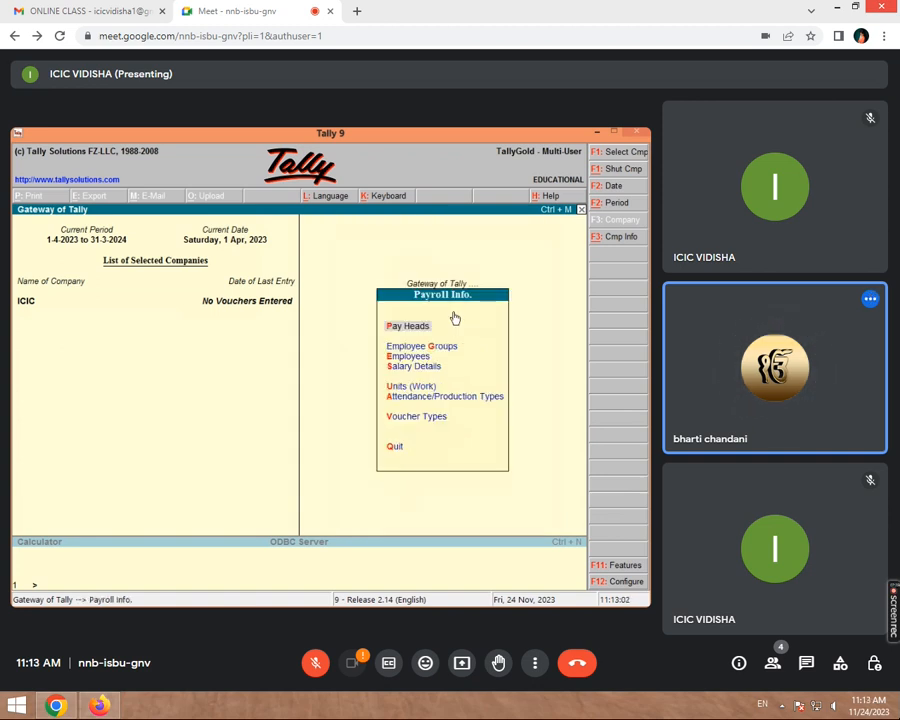
key(e)
key(Return)
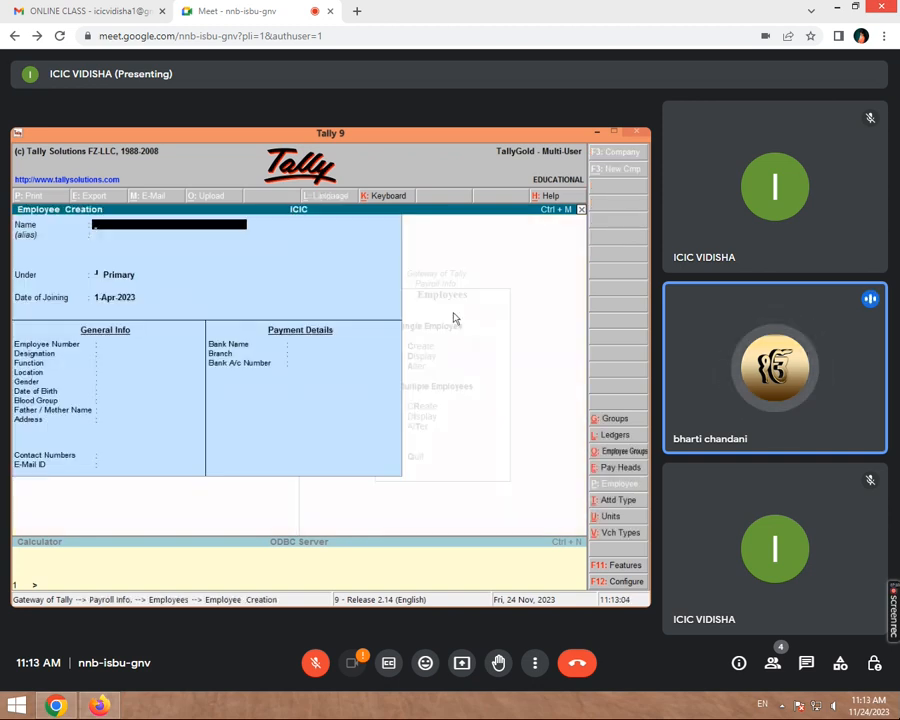
key(Escape)
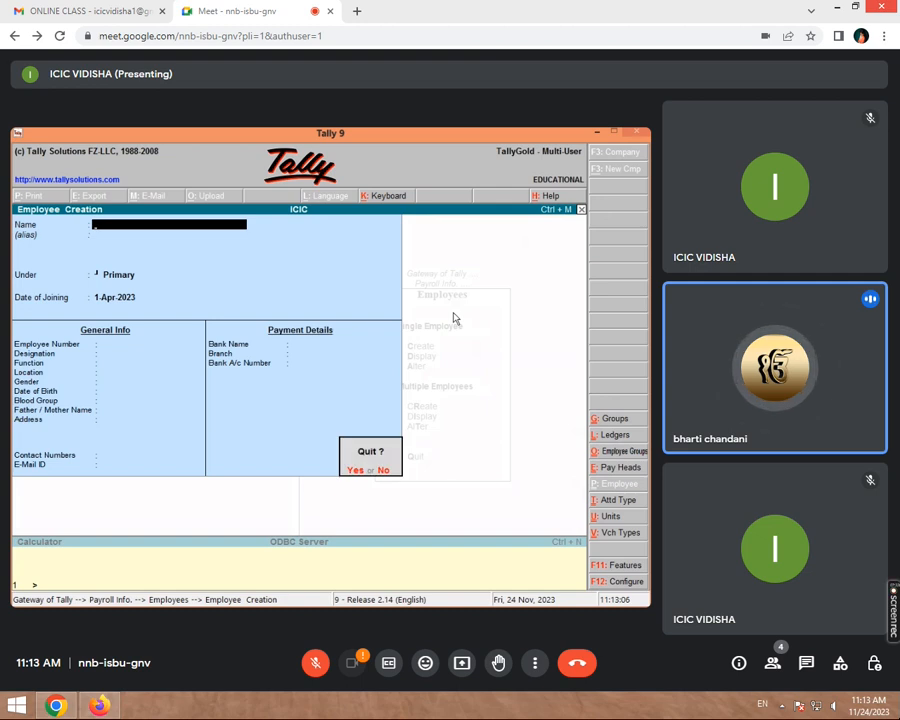
key(Escape)
key(Escape)
key(Escape)
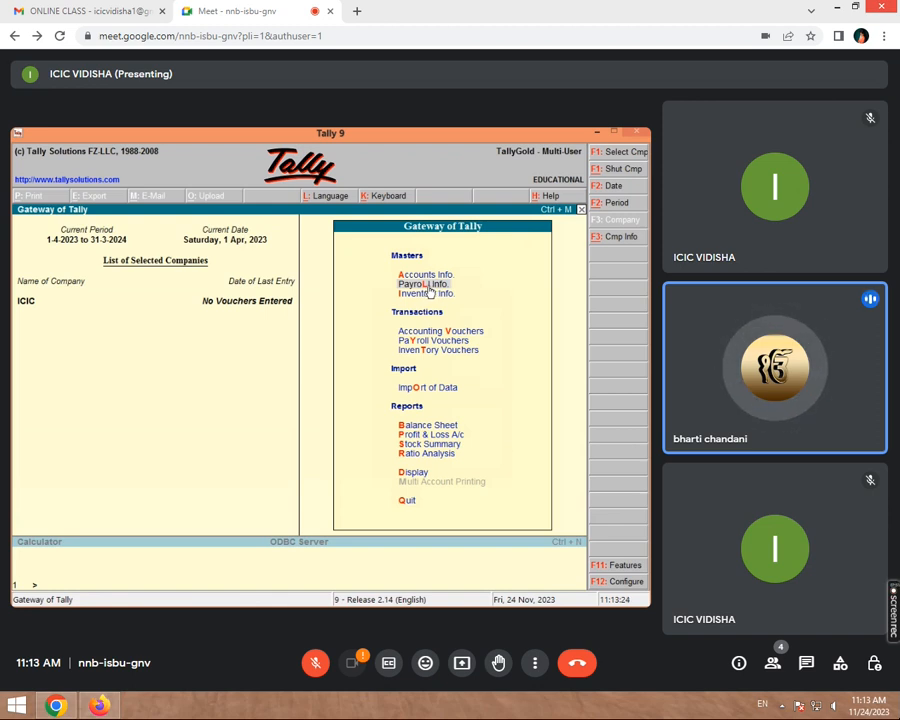
- Start payroll voucher No. 1 from Cash for the first employee: SALARY 10,000 Dr, LEAVE 322 Cr
click(420, 344)
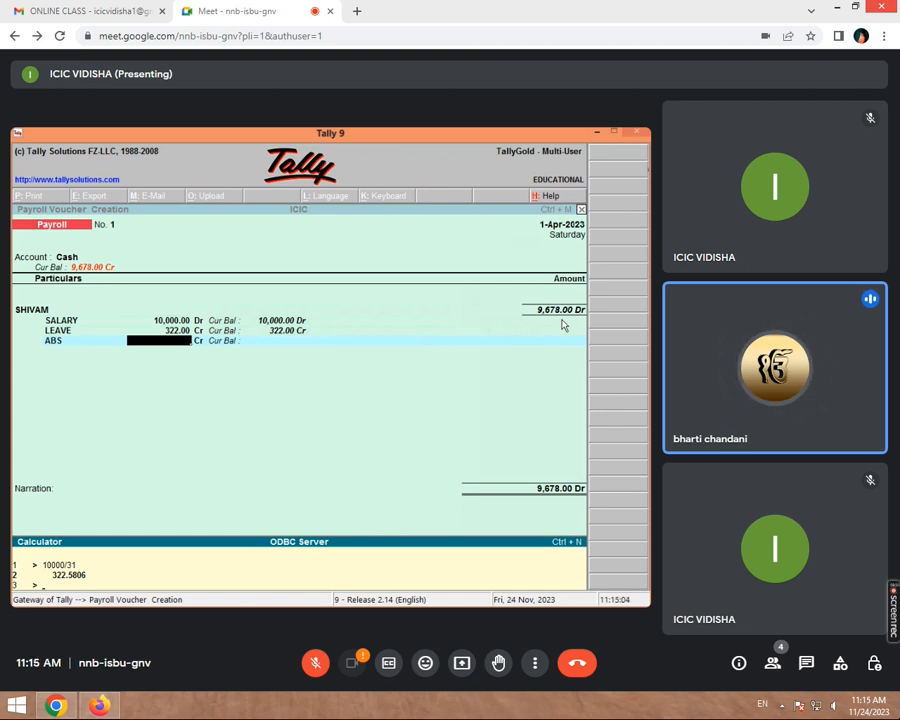
- Use the calculator to evaluate 10000/31*2, then 322*2 = 644 for the two-day absence
text(322)
key(BackSpace)
key(BackSpace)
key(BackSpace)
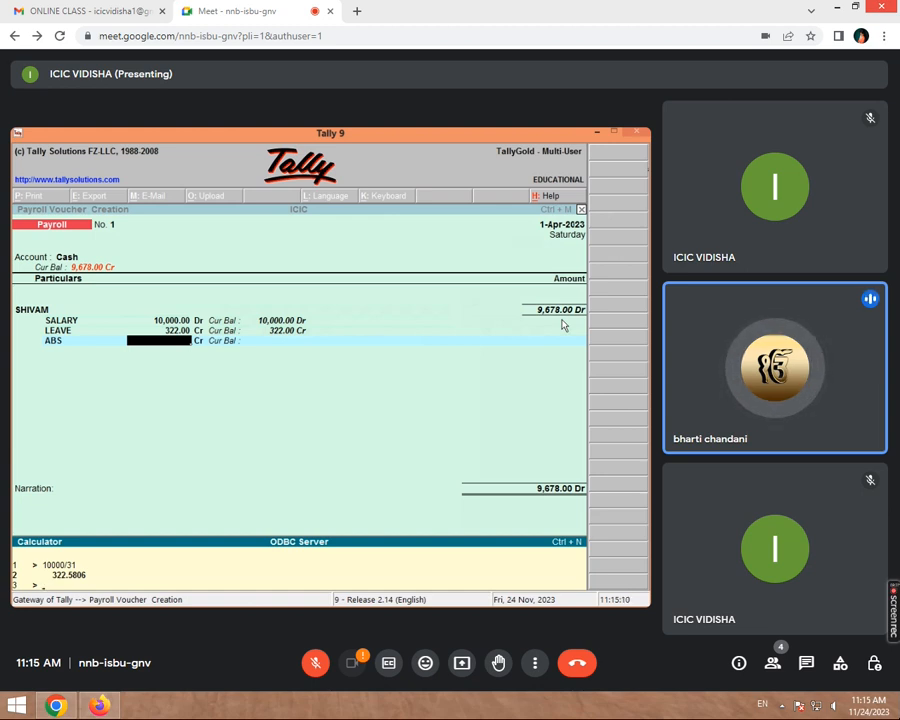
text(10000)
text(/31*2)
key(Return)
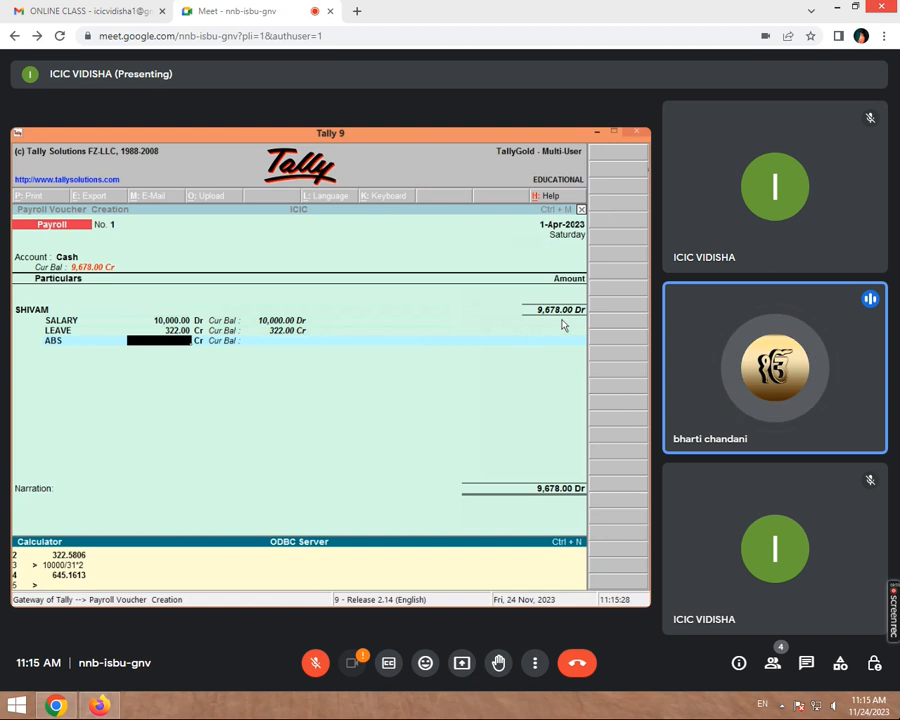
text(322)
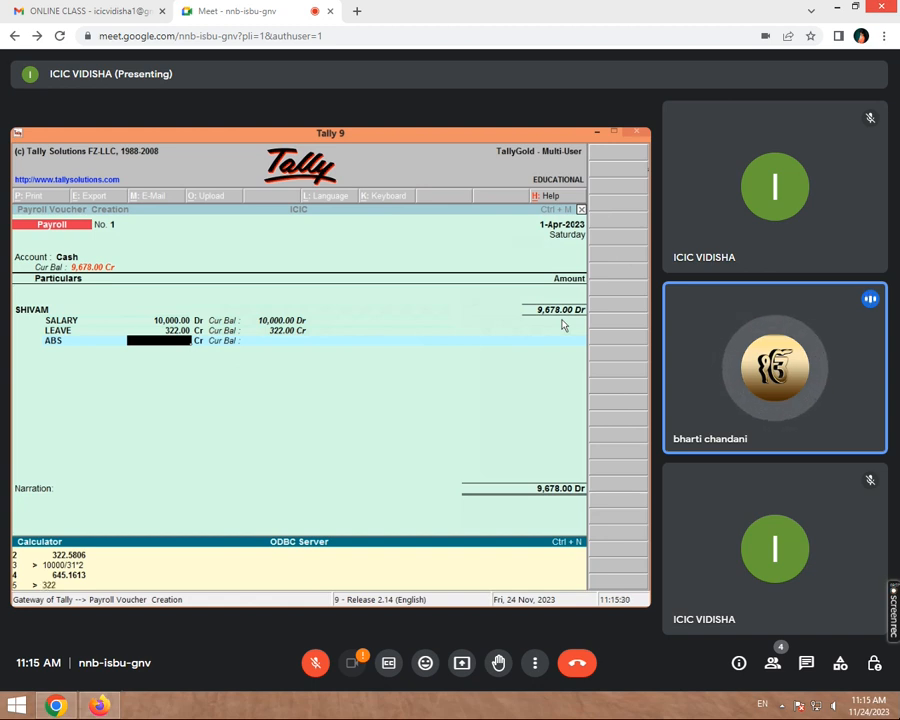
text(*)
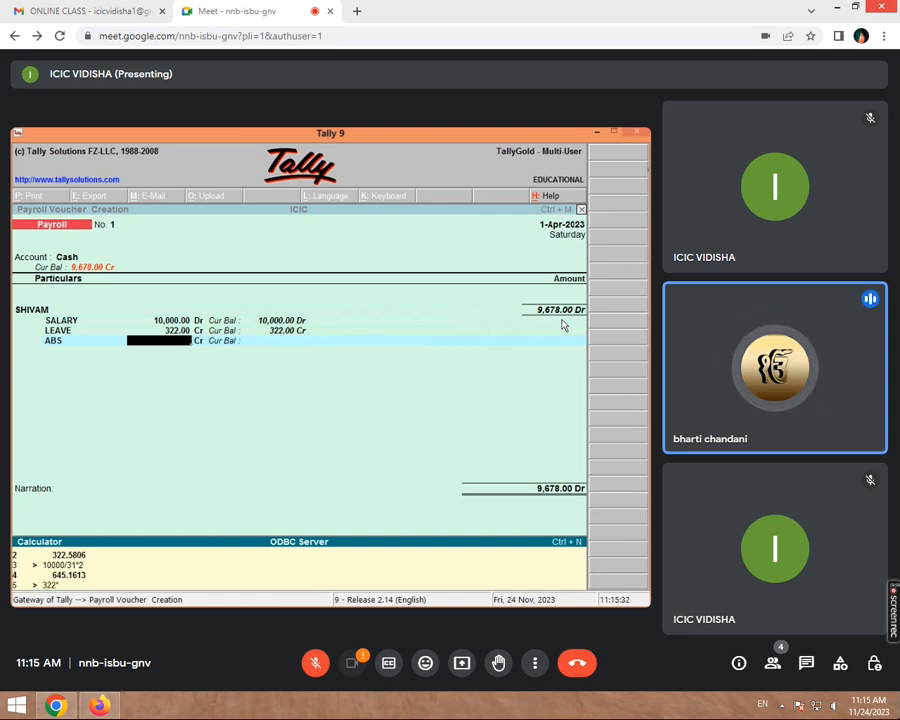
text(2)
key(Return)
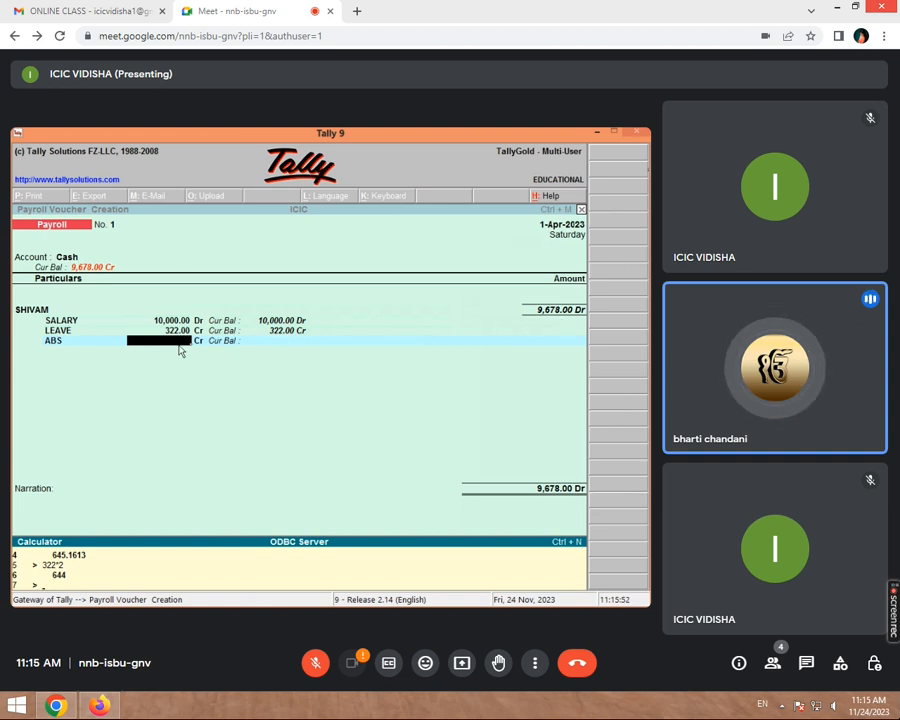
- Enter ABS 644.00 Cr, add narration 'BEING SALARY PAID' and save the 9,034.00 voucher
key(ctrl+m)
text(644)
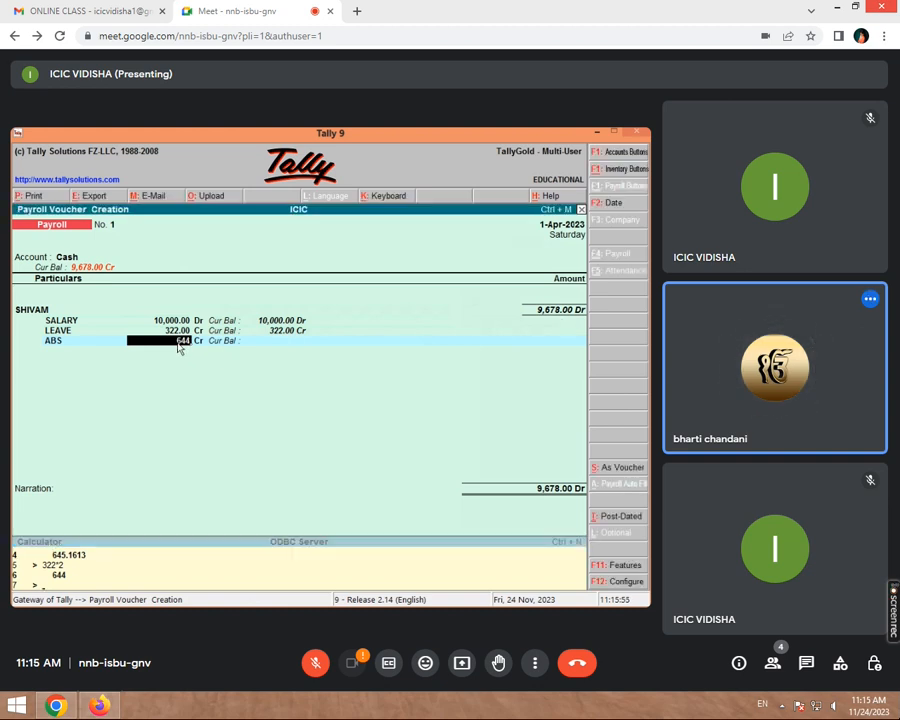
key(Return)
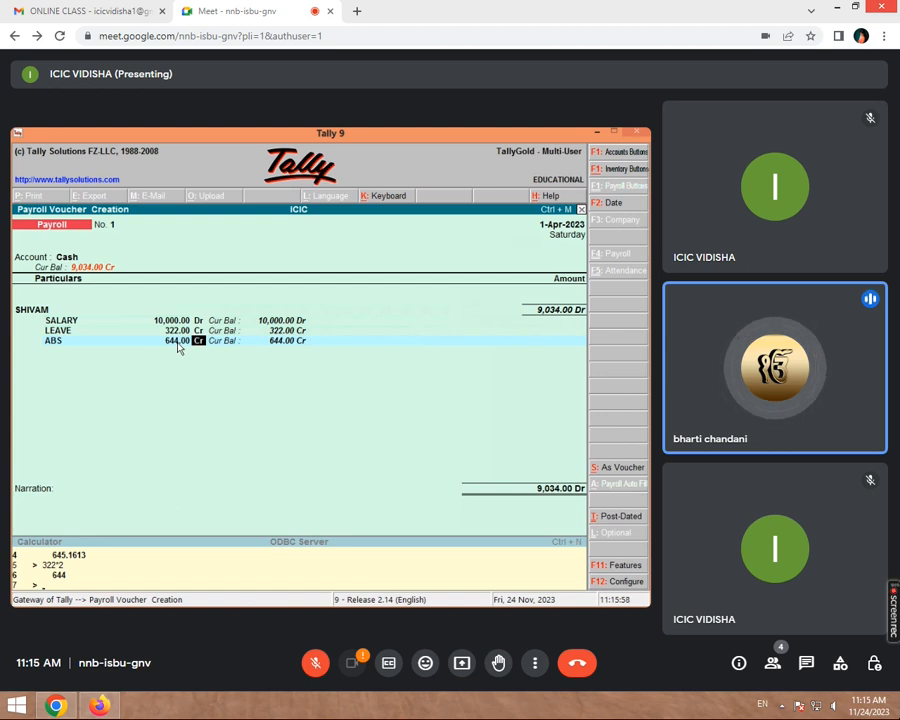
key(Return)
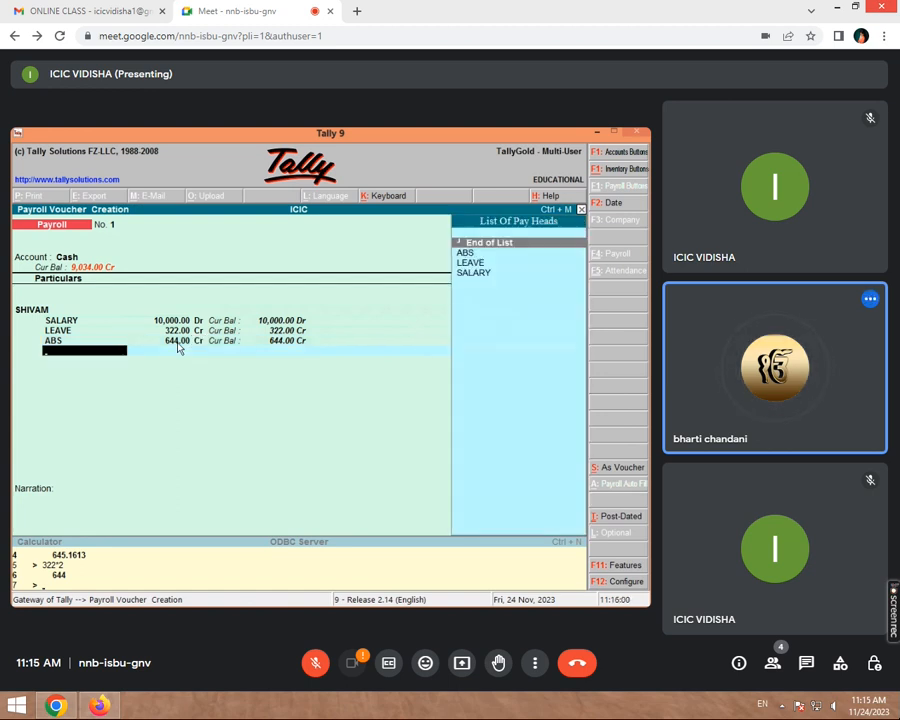
key(Return)
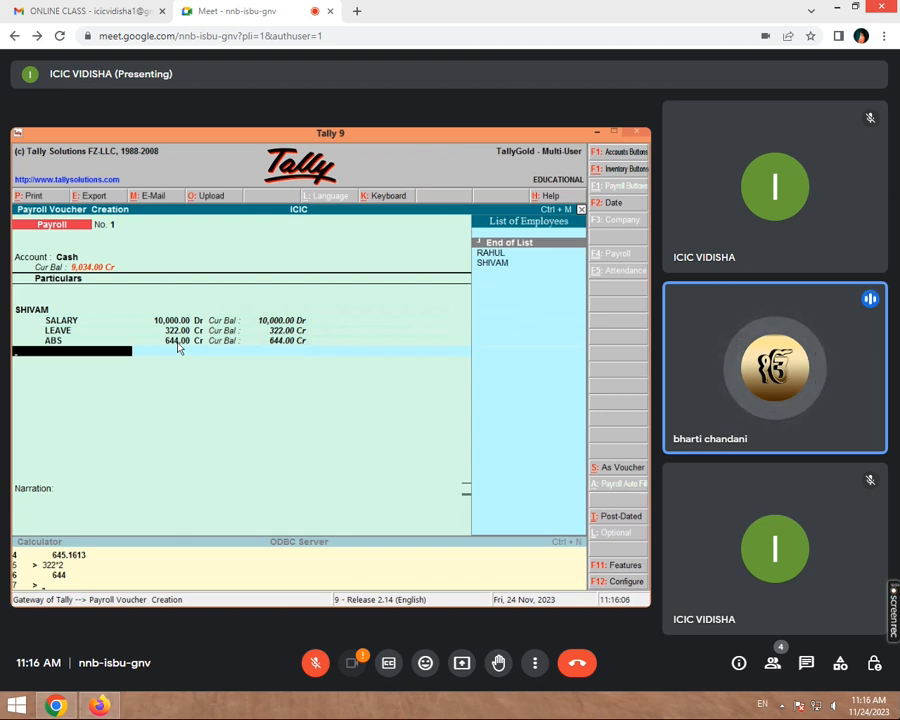
key(Return)
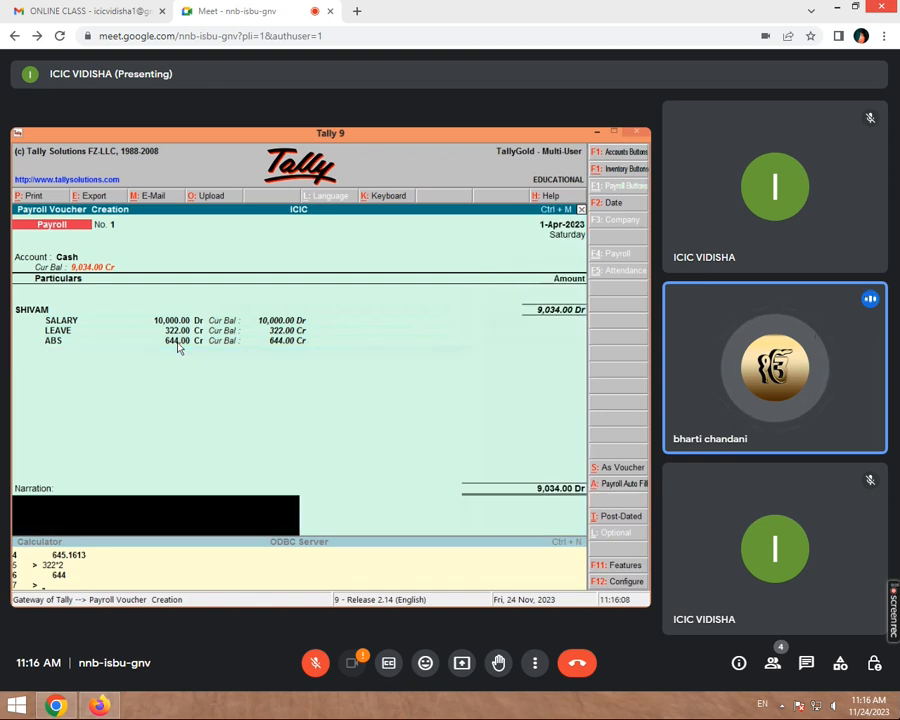
text(BEING SA)
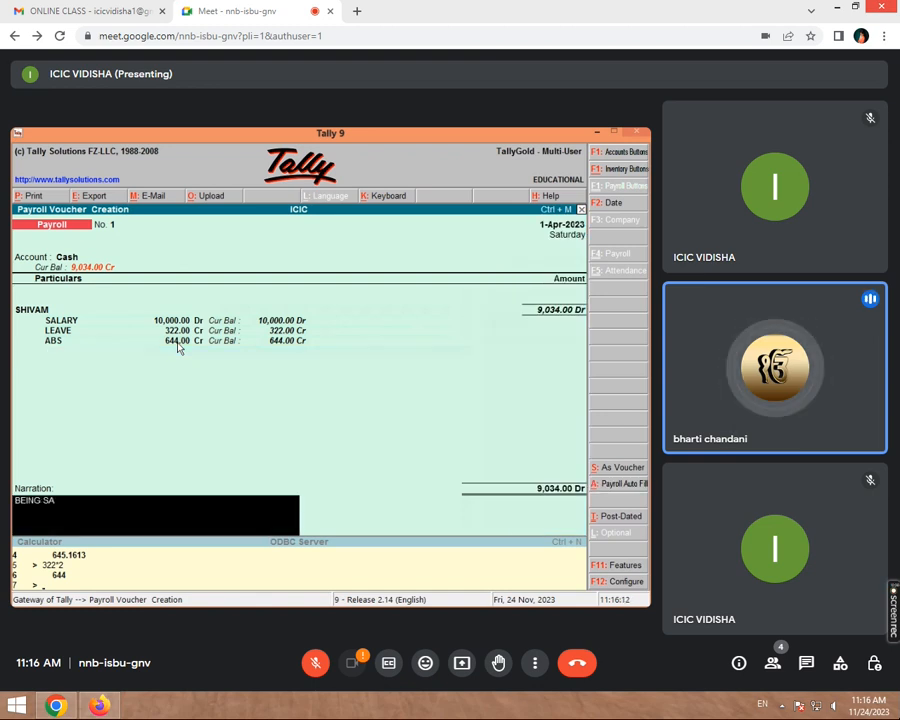
text(LARY PAID)
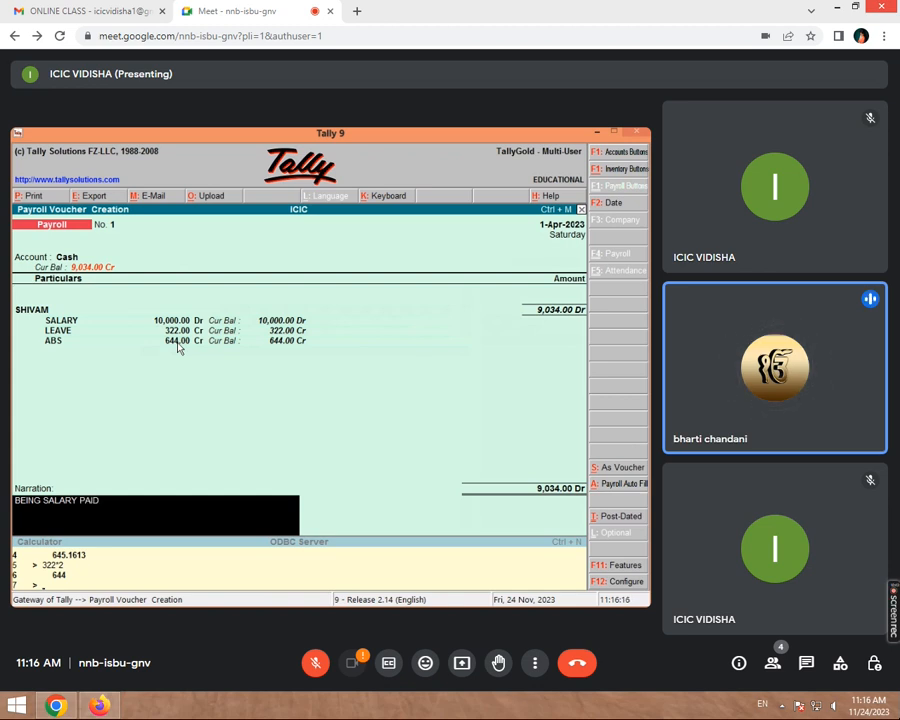
key(Return)
key(Return)
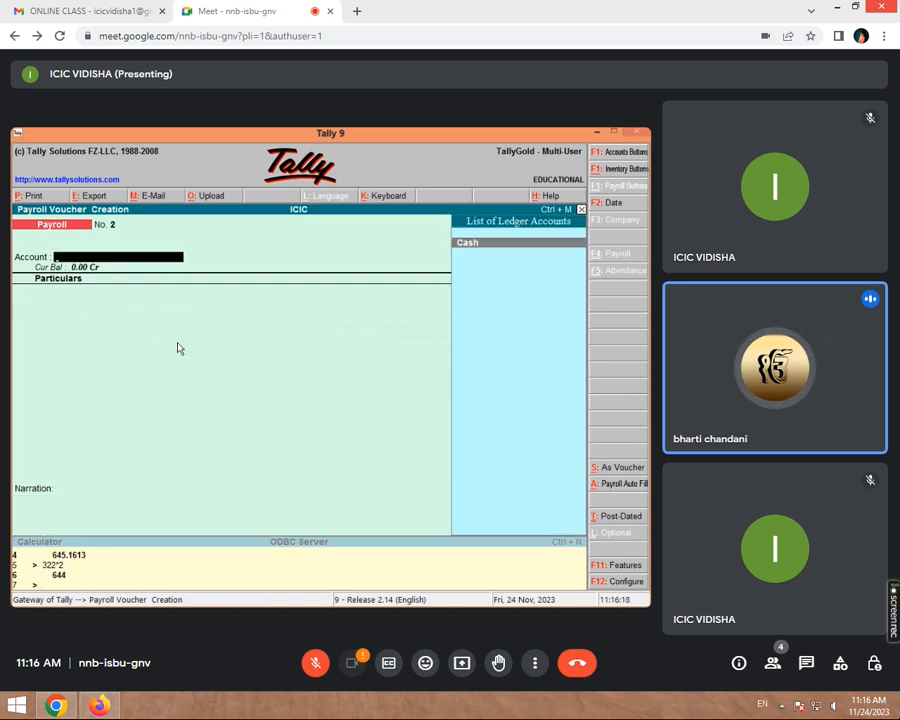
- Quit the blank second payroll voucher back to the Gateway of Tally
key(Escape)
key(y)
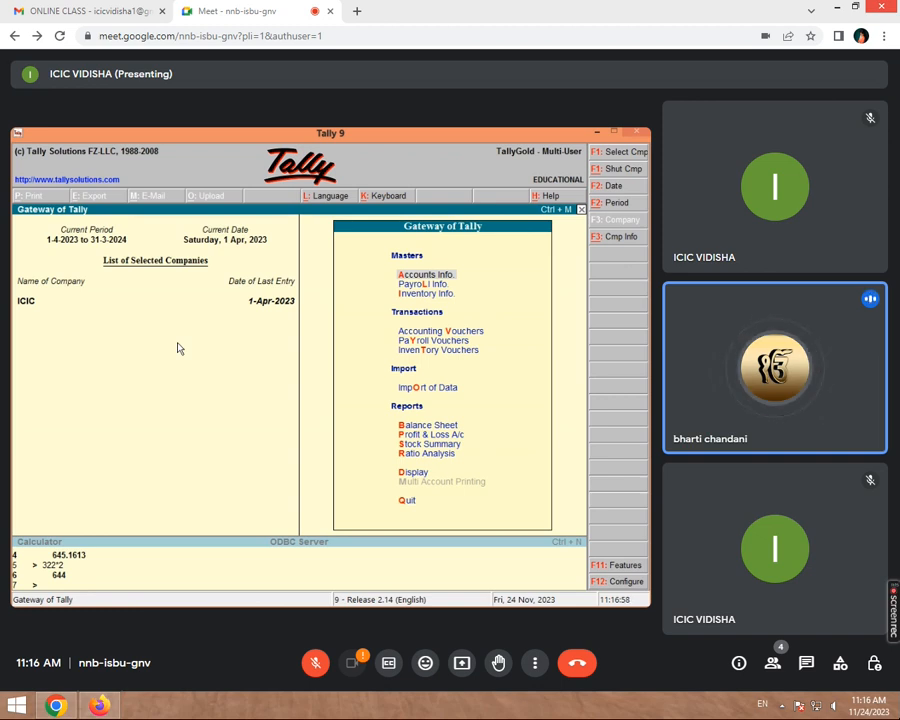
- Display the existing pay heads list (ABS, LEAVE, SALARY) and return to the Gateway
key(l)
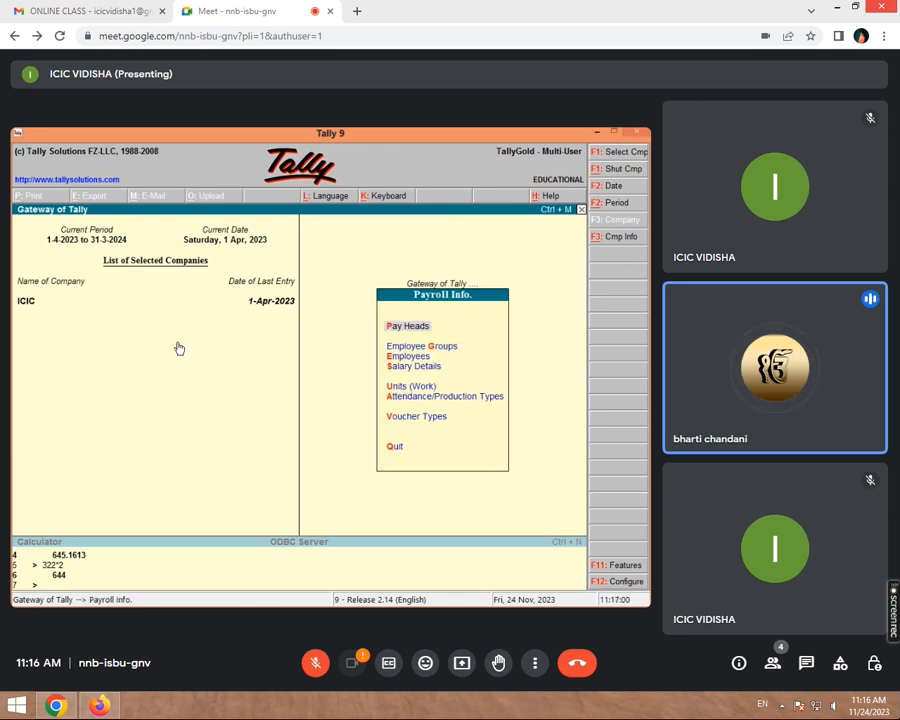
key(Return)
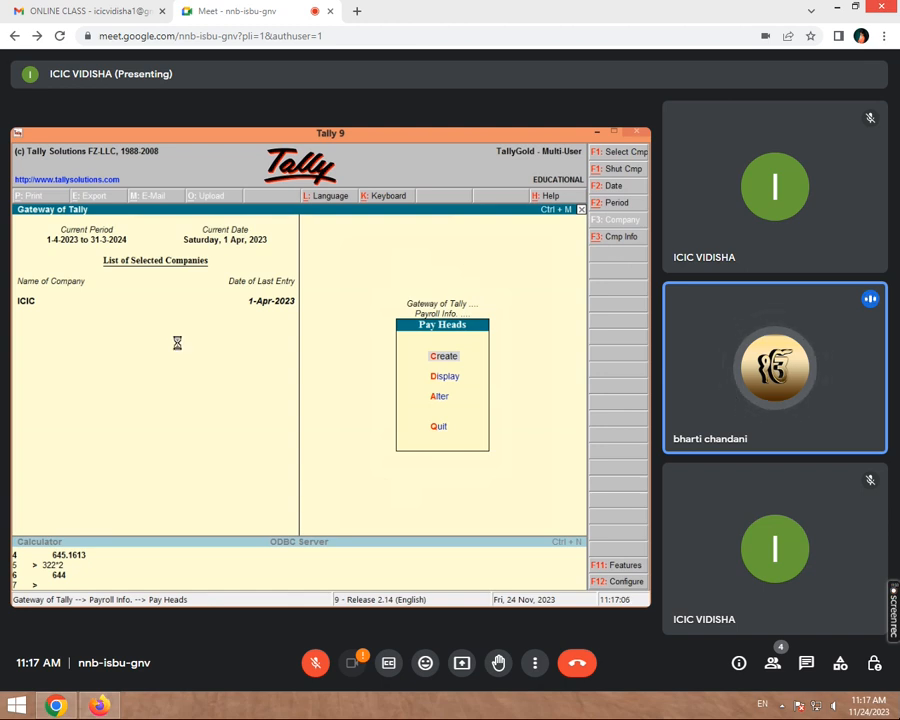
key(d)
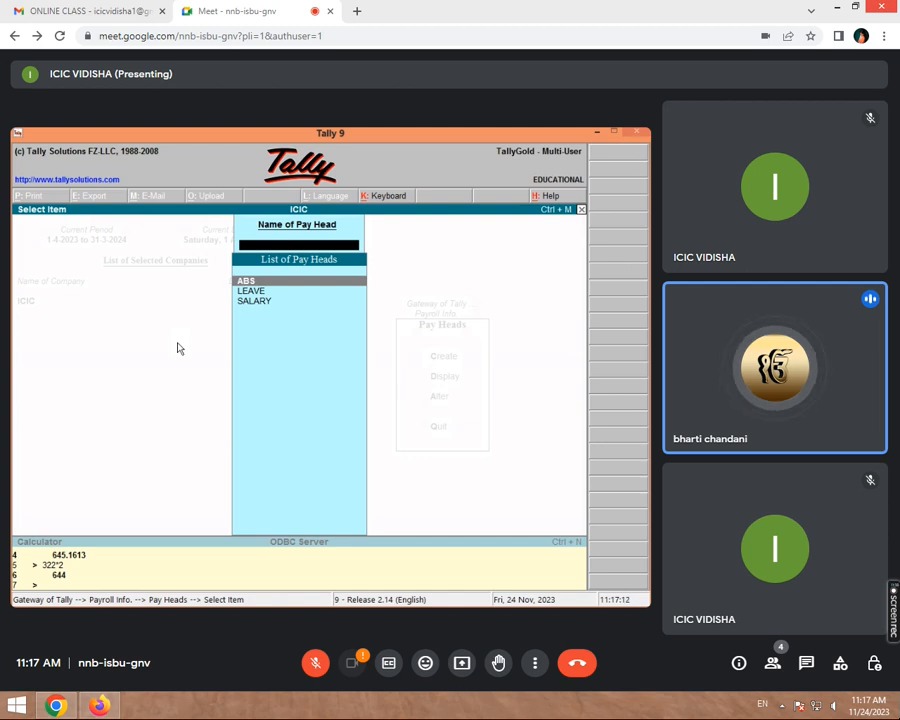
key(Escape)
key(Escape)
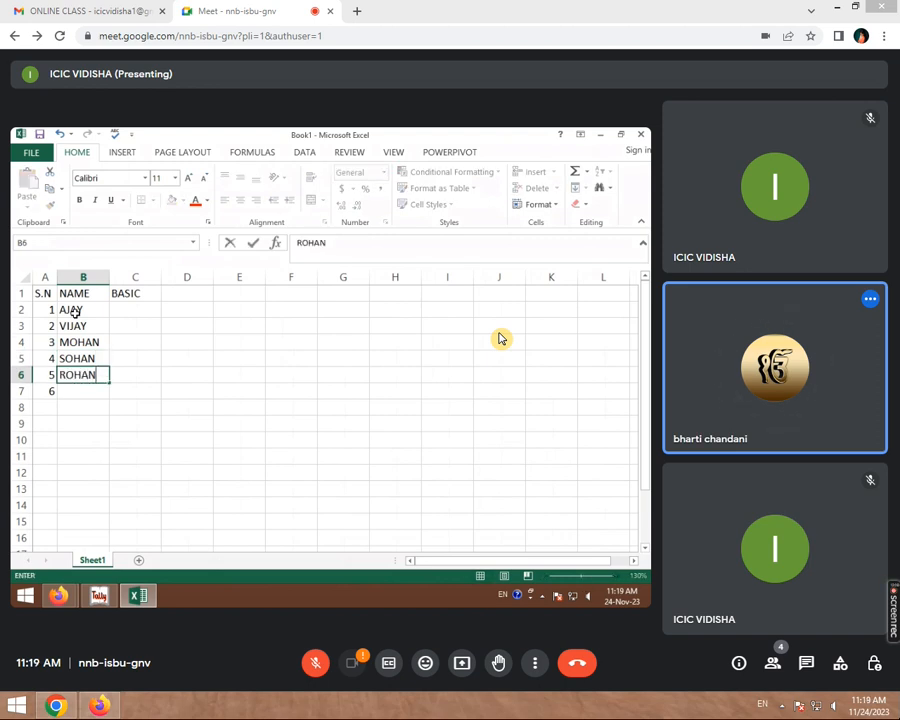
- Enter the sixth employee's name in B7 to complete the NAME column
key(Return)
text(SHYAM)
click(136, 312)
- Enter basic salaries 10000, 9000, 7000 and 5000 in C2:C5
scroll(136, 317, up, 2)
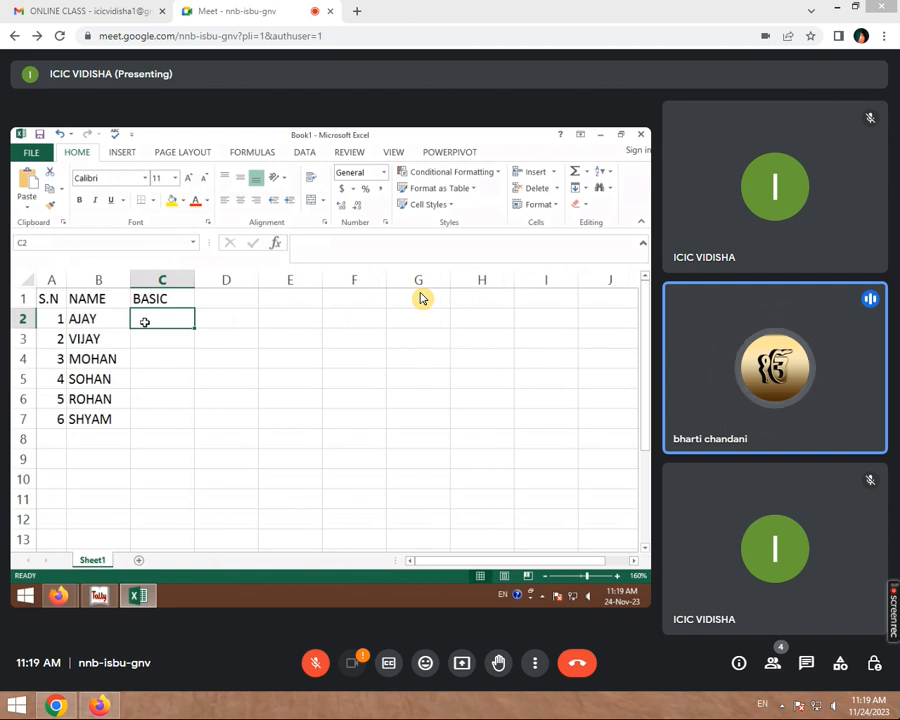
text(10000)
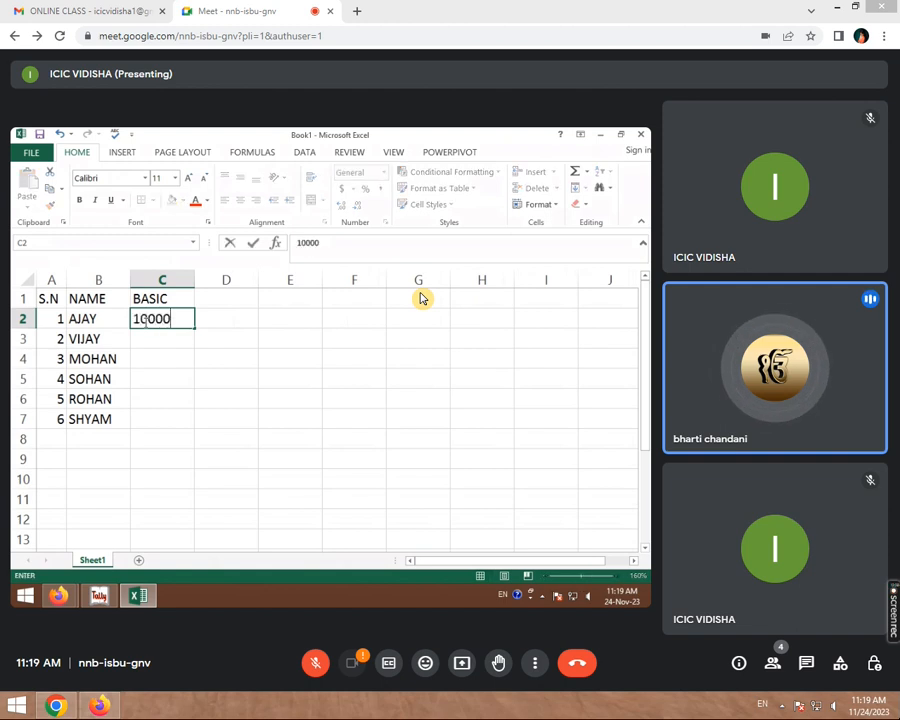
key(Return)
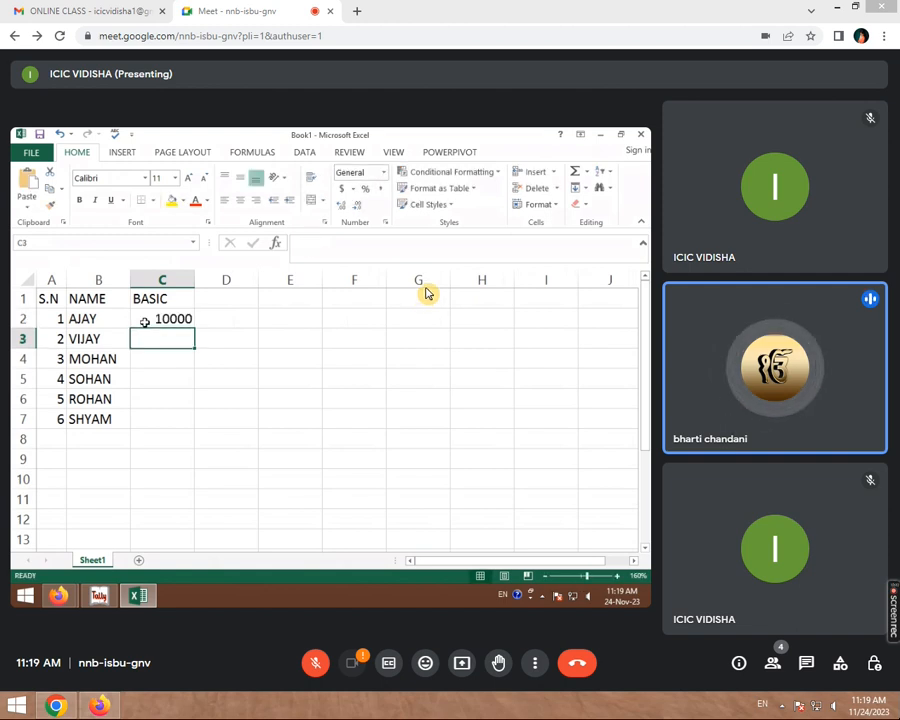
text(9000)
key(ctrl+Return)
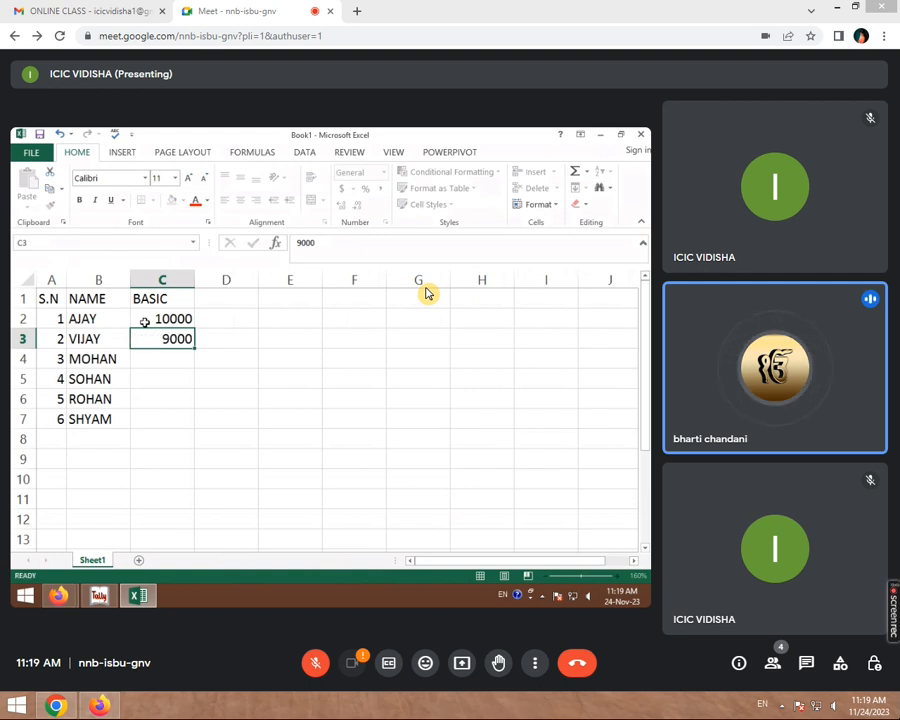
key(Return)
text(7000)
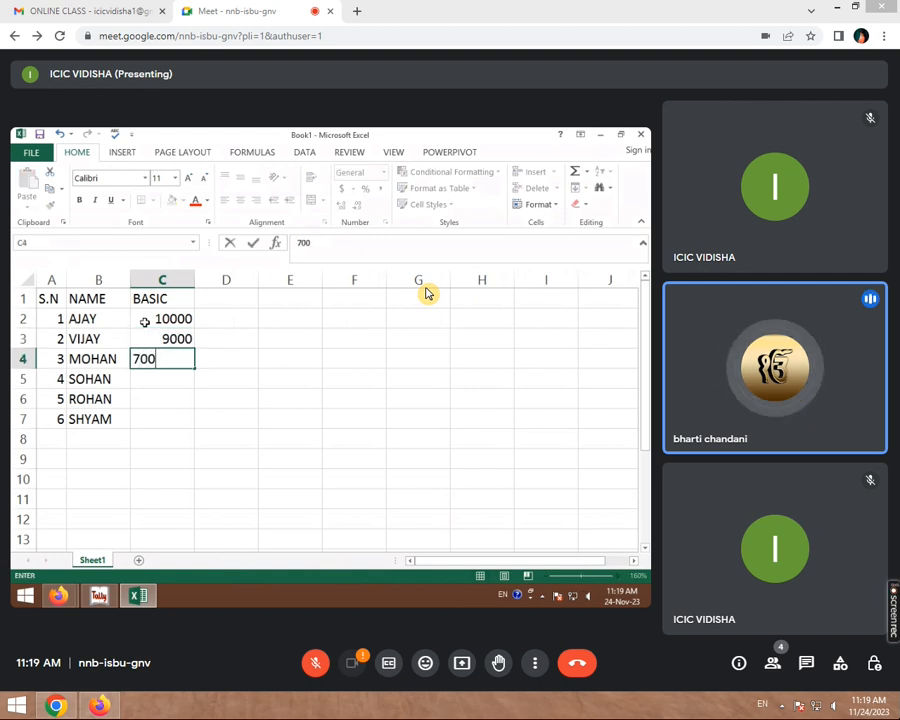
key(Return)
text(5000)
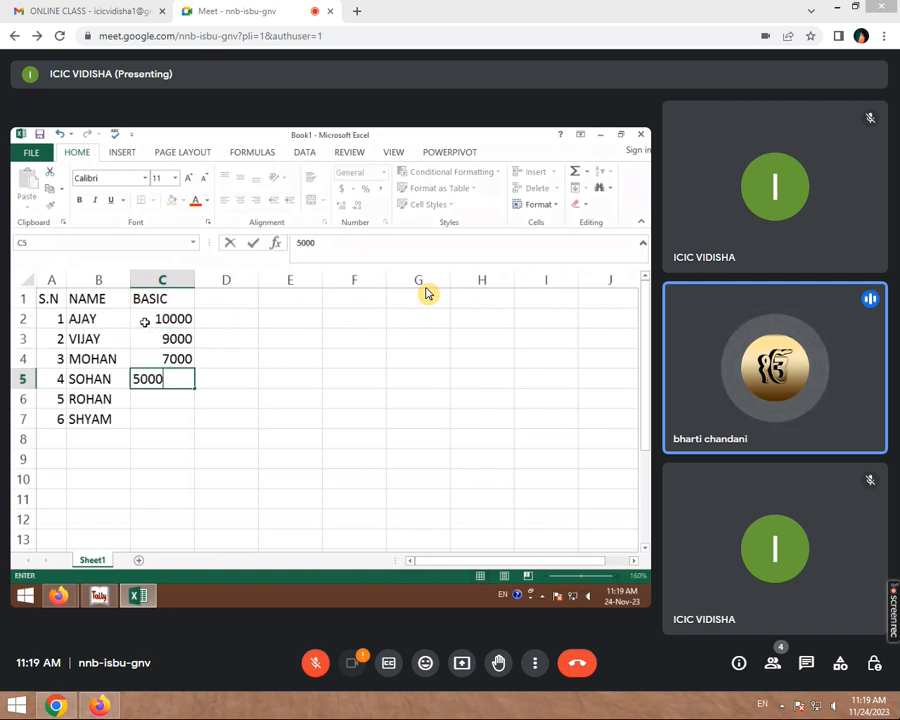
key(Return)
- Enter 4000 and 5000 in C6:C7 and type the NET SALARY heading in D1
text(4000)
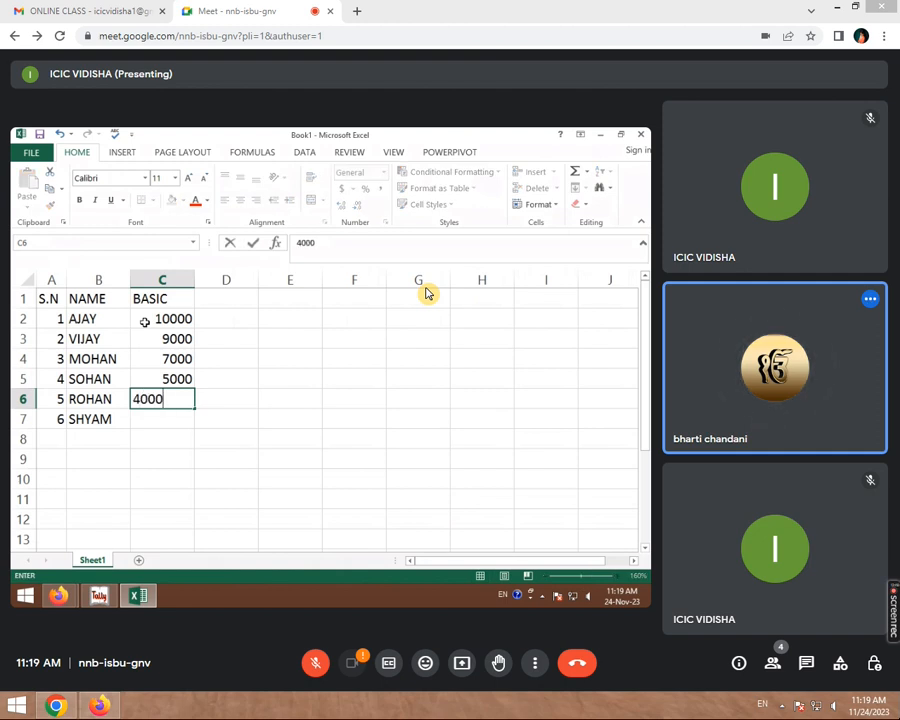
key(Return)
text(5000)
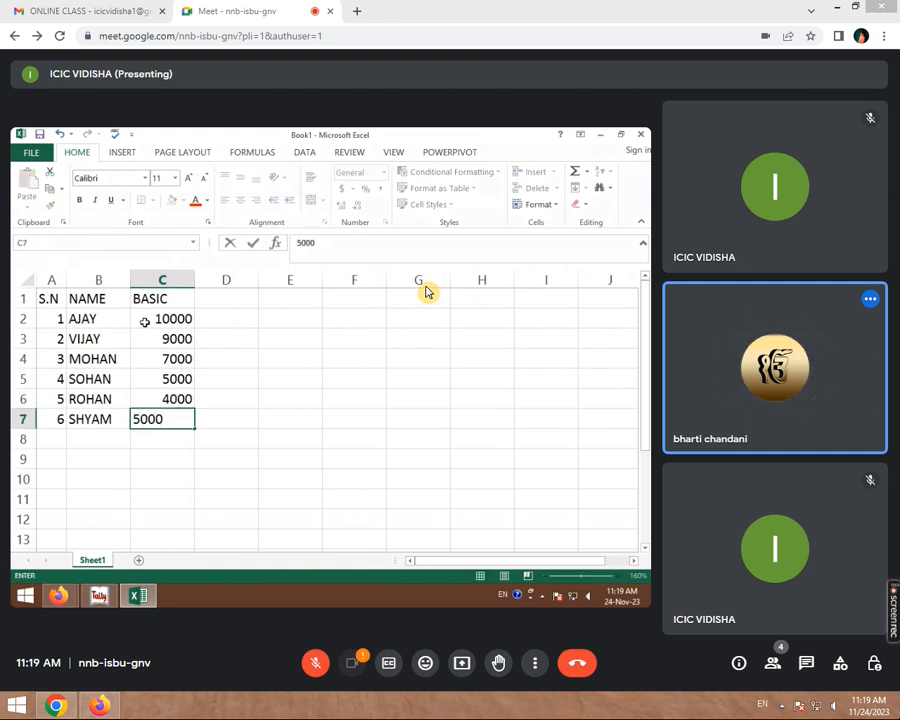
click(288, 358)
click(254, 297)
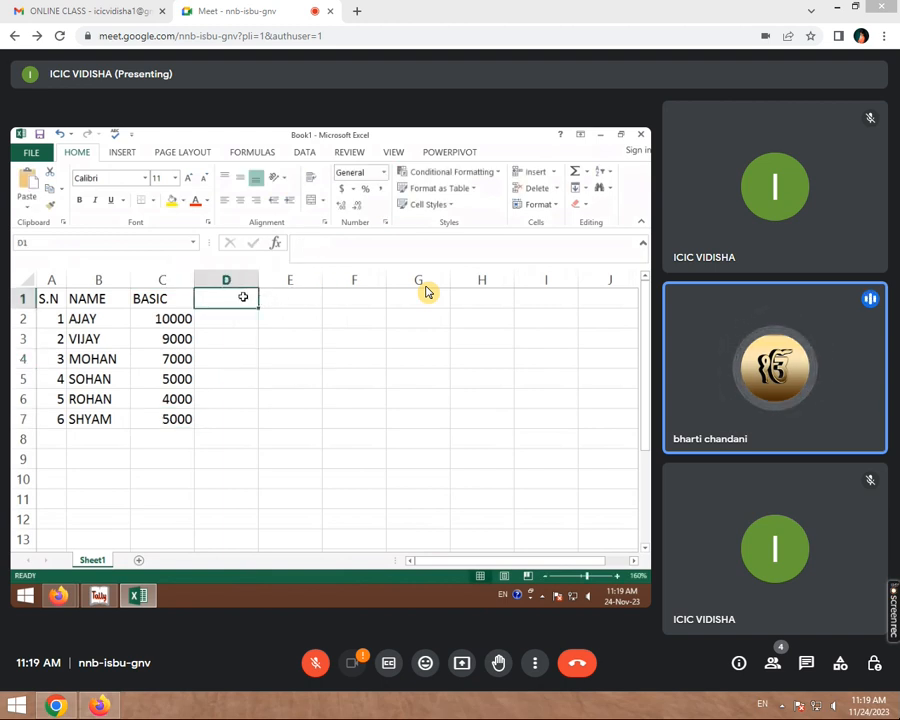
text(NET SALA)
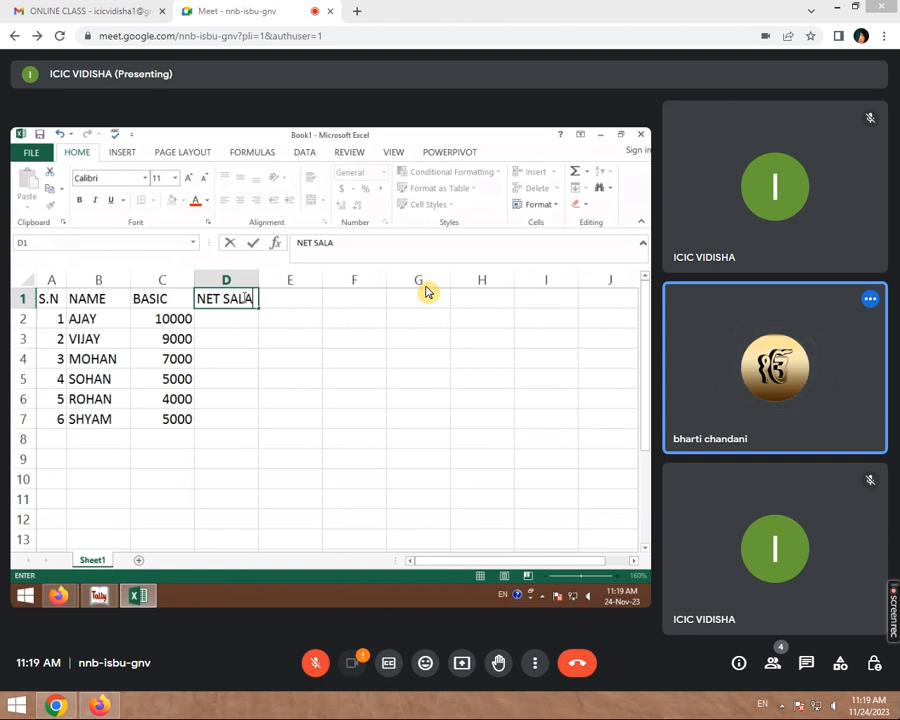
text(RY)
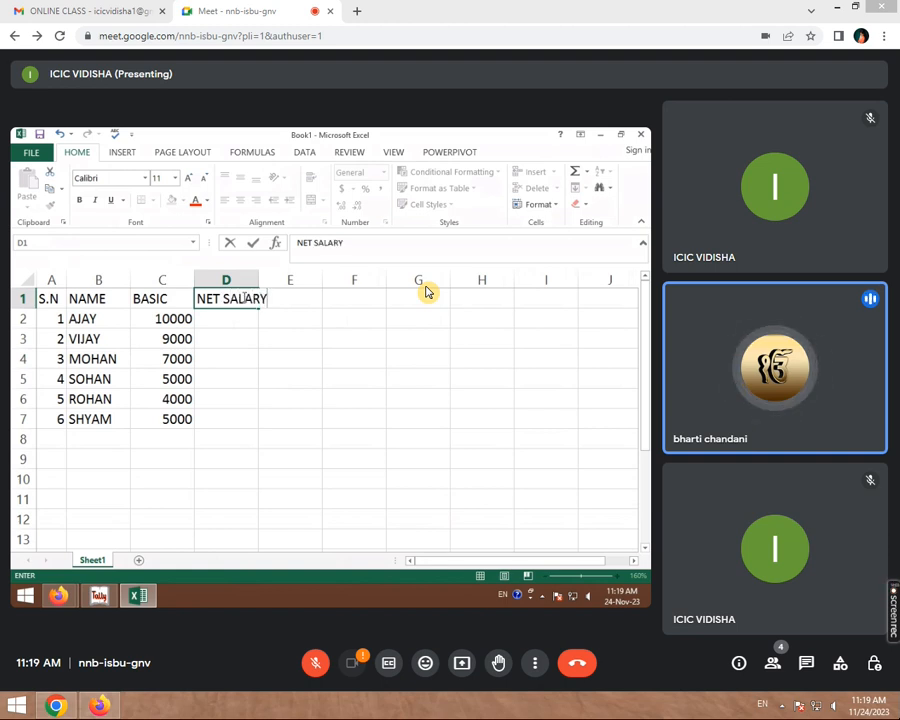
- Commit NET SALARY in D1 and add the TOTAL P heading in E1
key(Tab)
text(T)
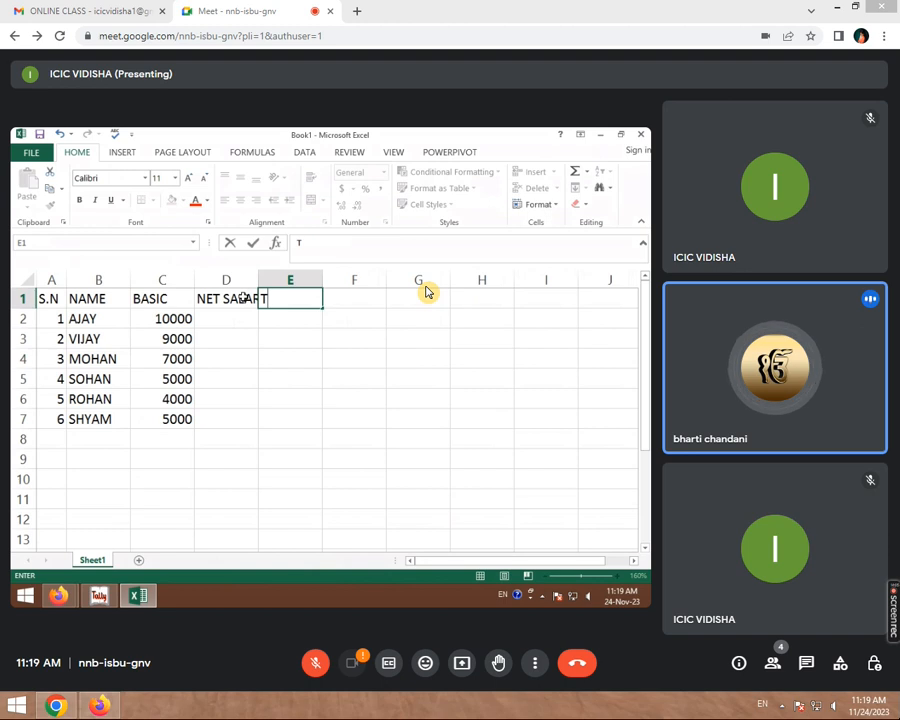
text(OTAL P)
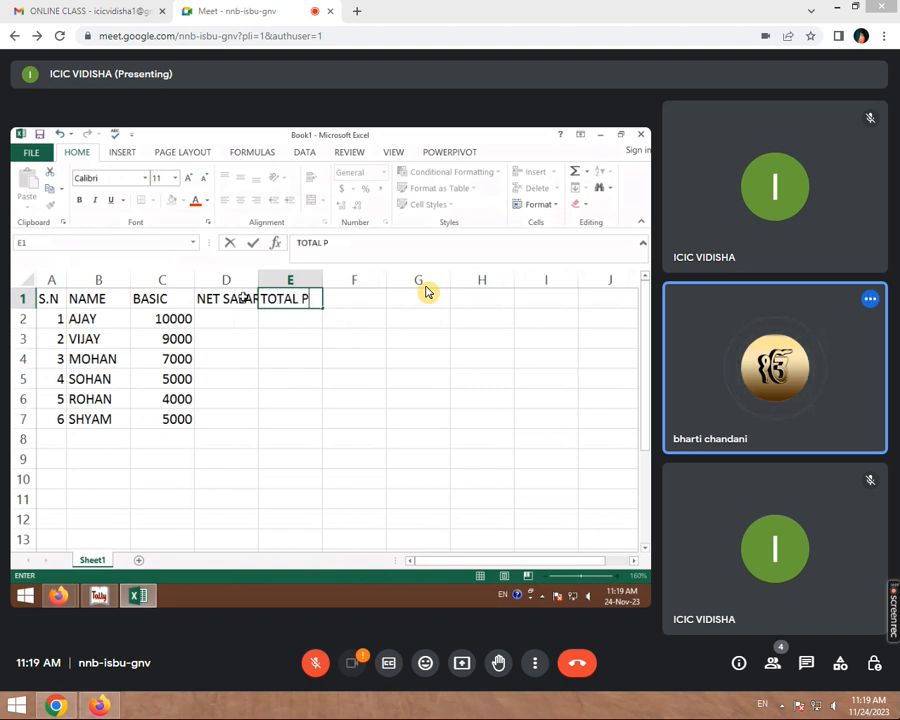
click(376, 290)
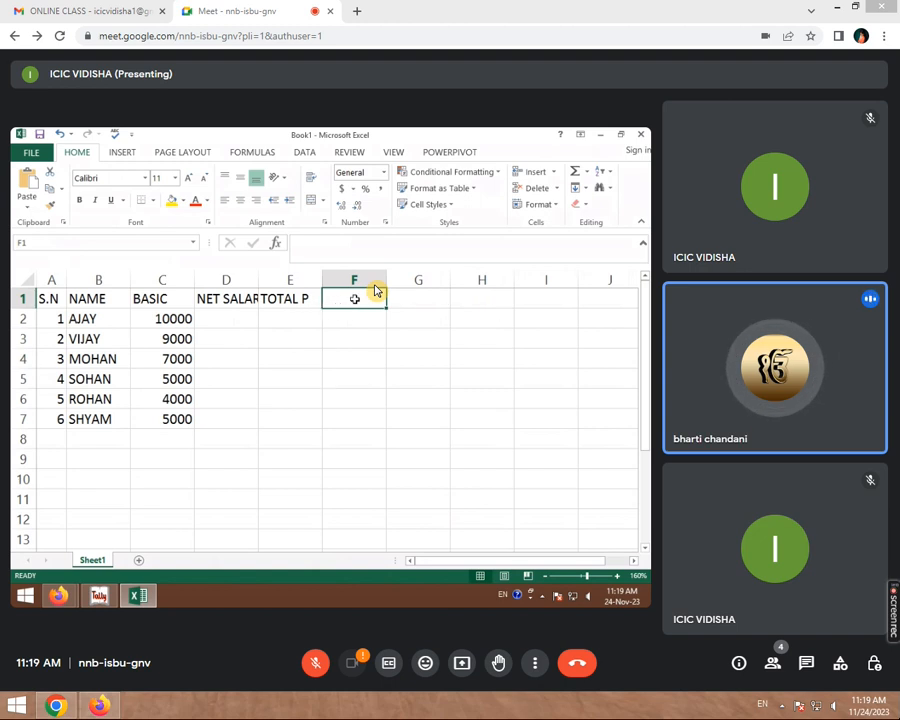
- Number the day headings 1 and 2 in F1:G1 and select them together
text(1)
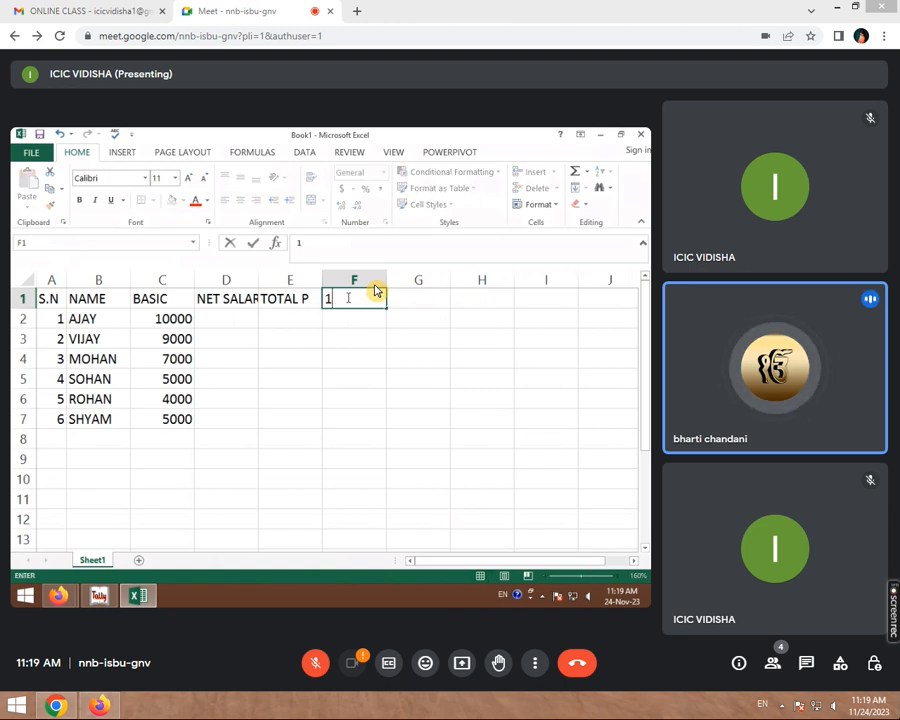
key(Tab)
text(2)
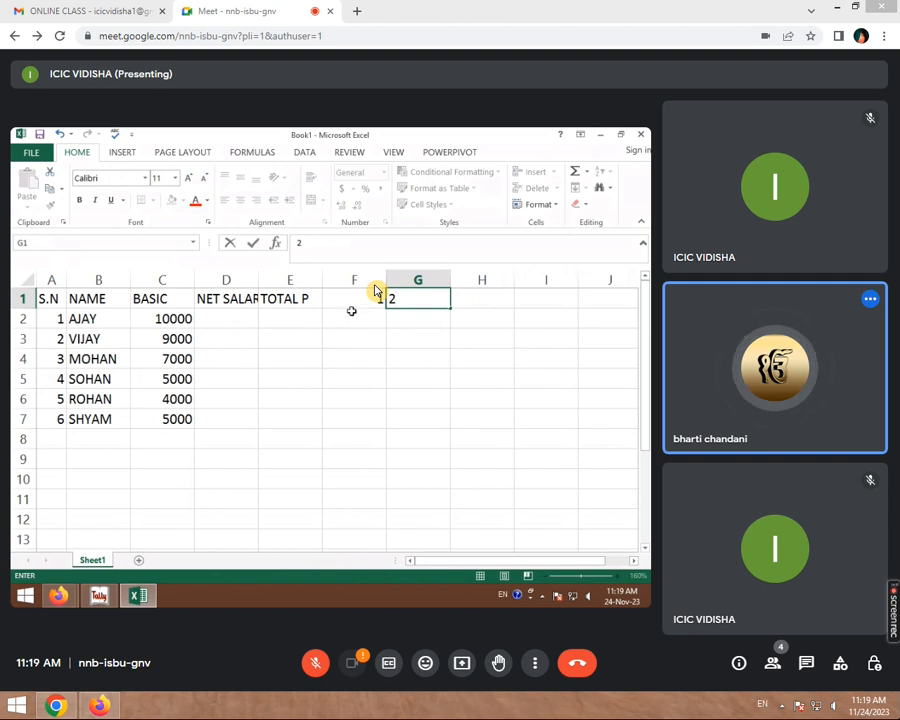
click(356, 298)
drag(376, 298, 440, 300)
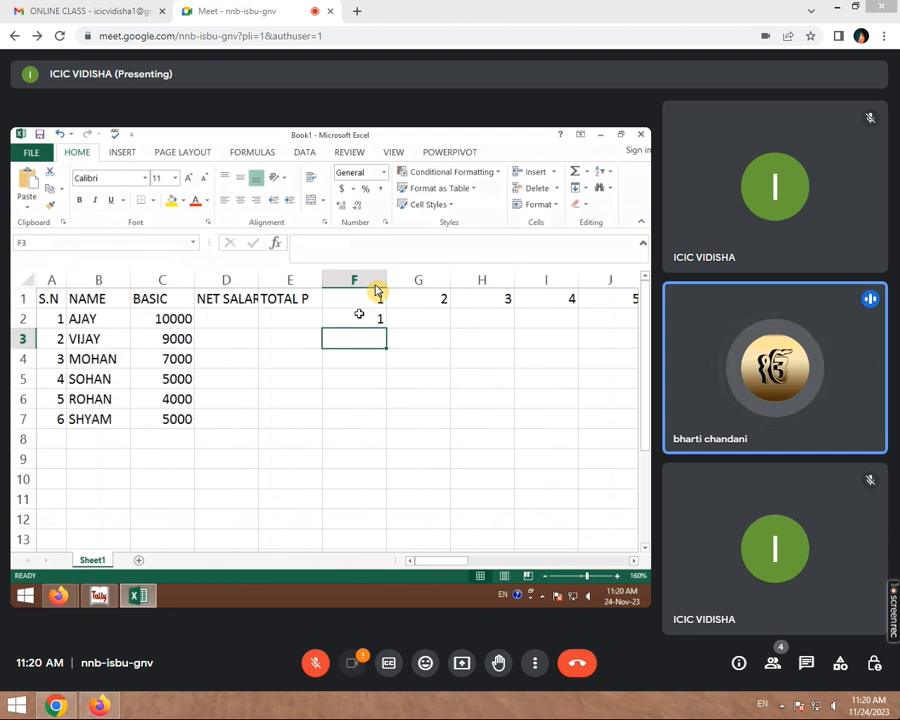
- Fill present marks (1) for all six employees across days 1 through 31
text(L)
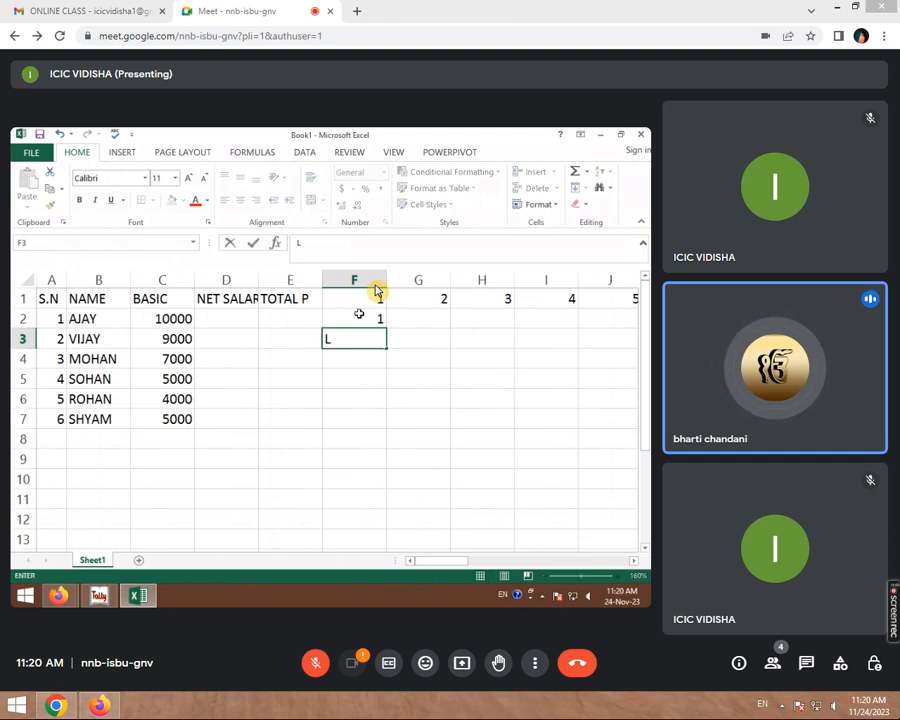
key(Return)
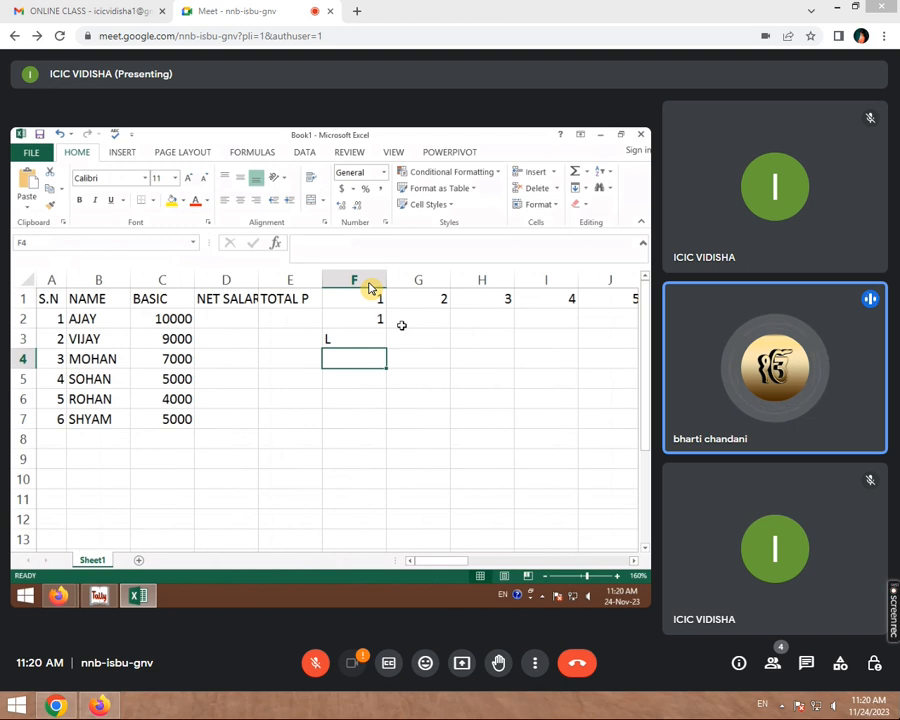
click(404, 322)
text(1)
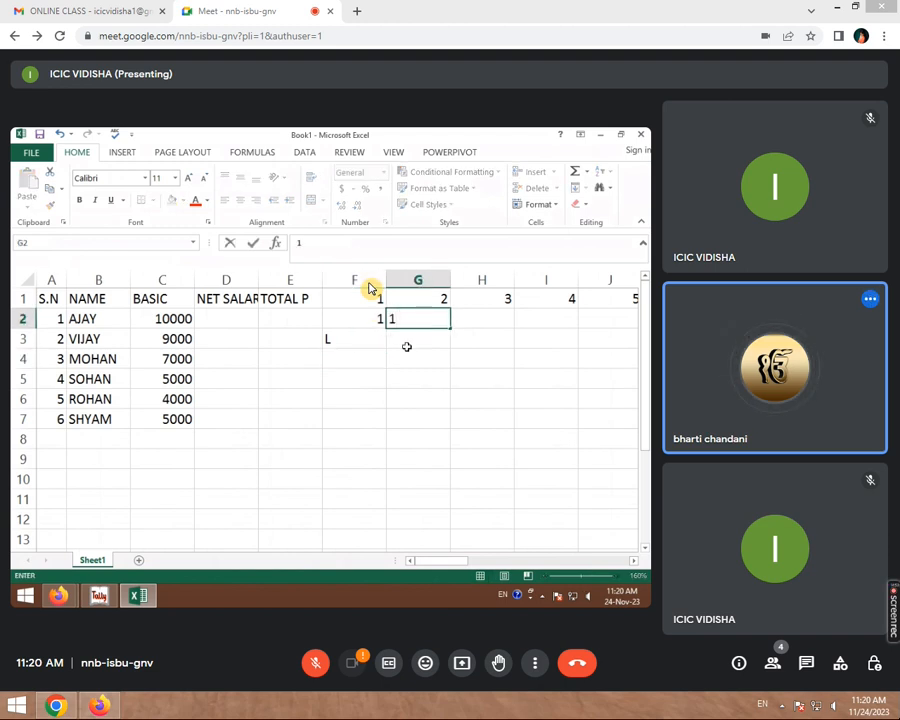
key(Return)
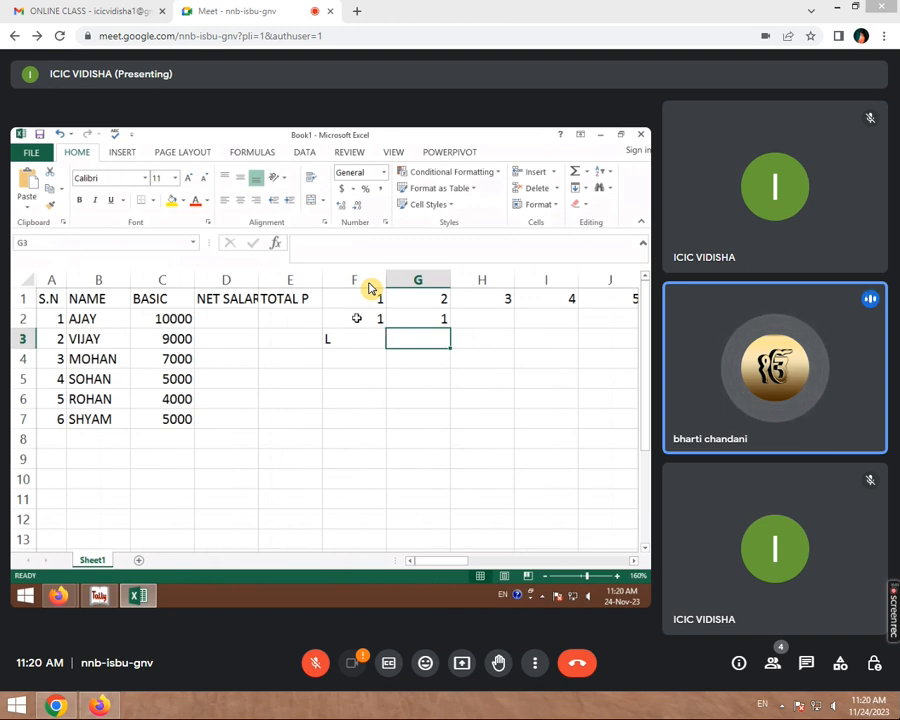
drag(356, 318, 396, 318)
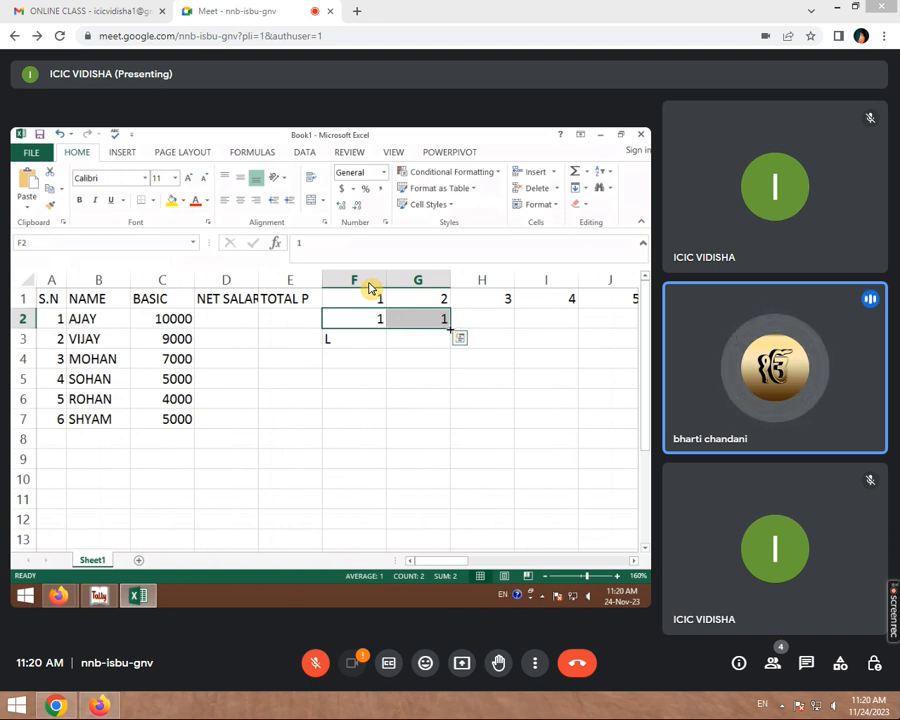
drag(450, 326, 549, 414)
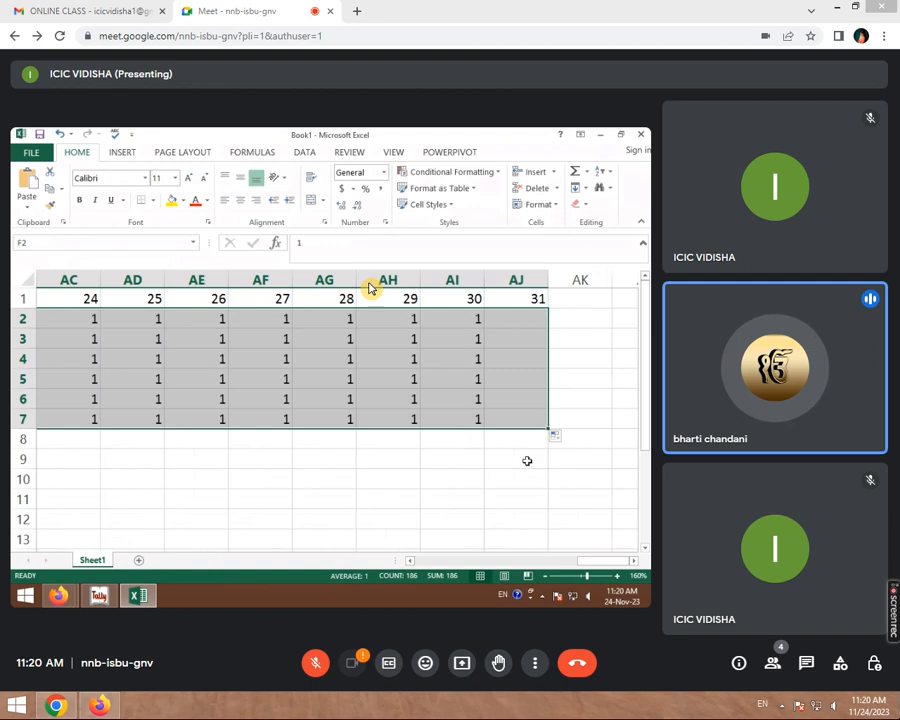
click(527, 459)
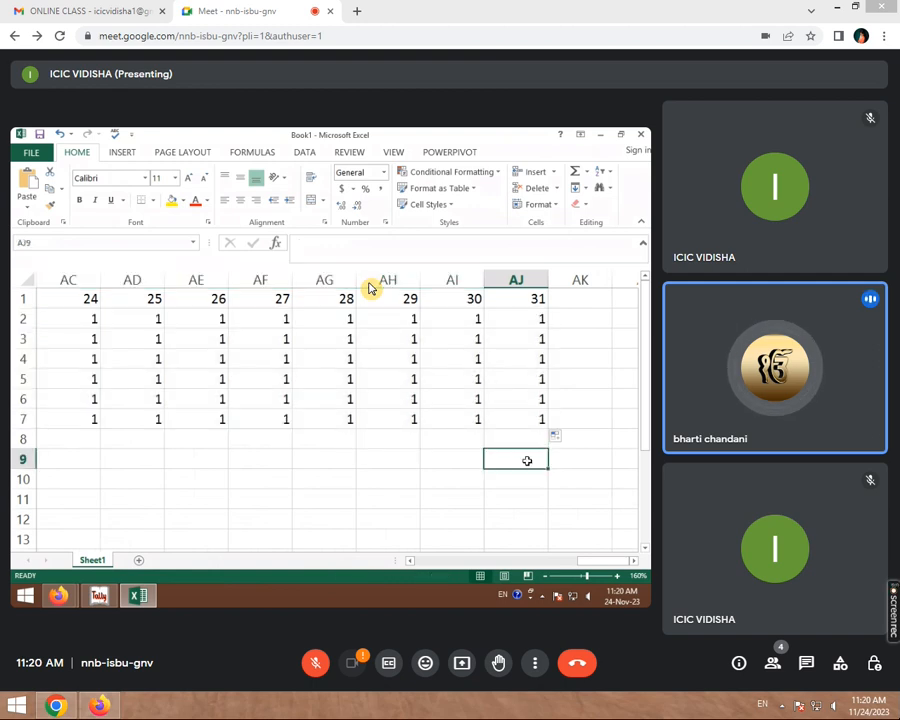
scroll(437, 367, left, 10)
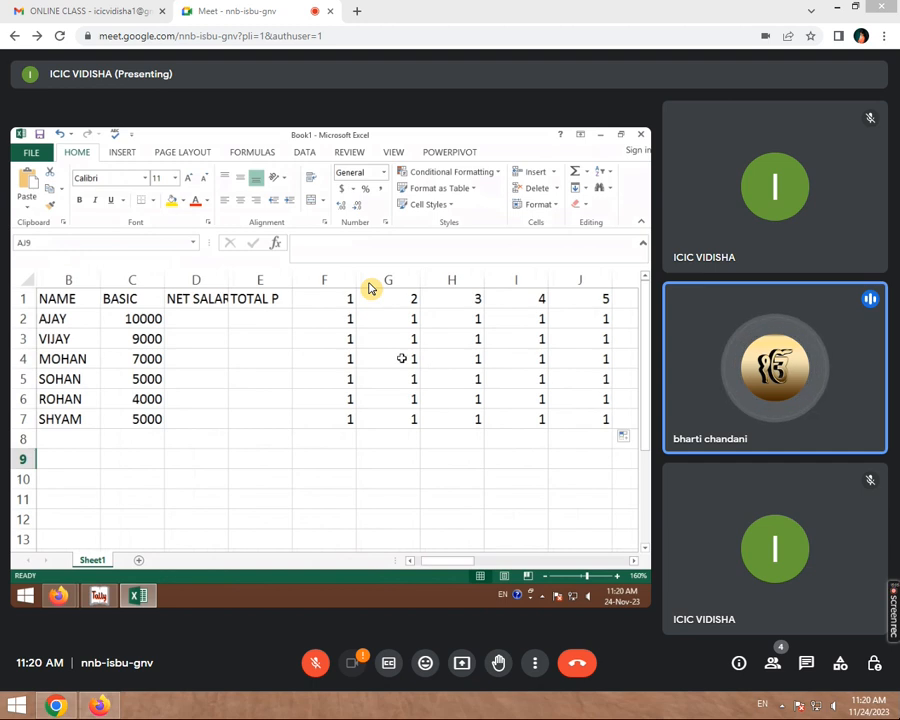
- Mark leave (L) in F3, H4 and J5
click(397, 358)
click(341, 336)
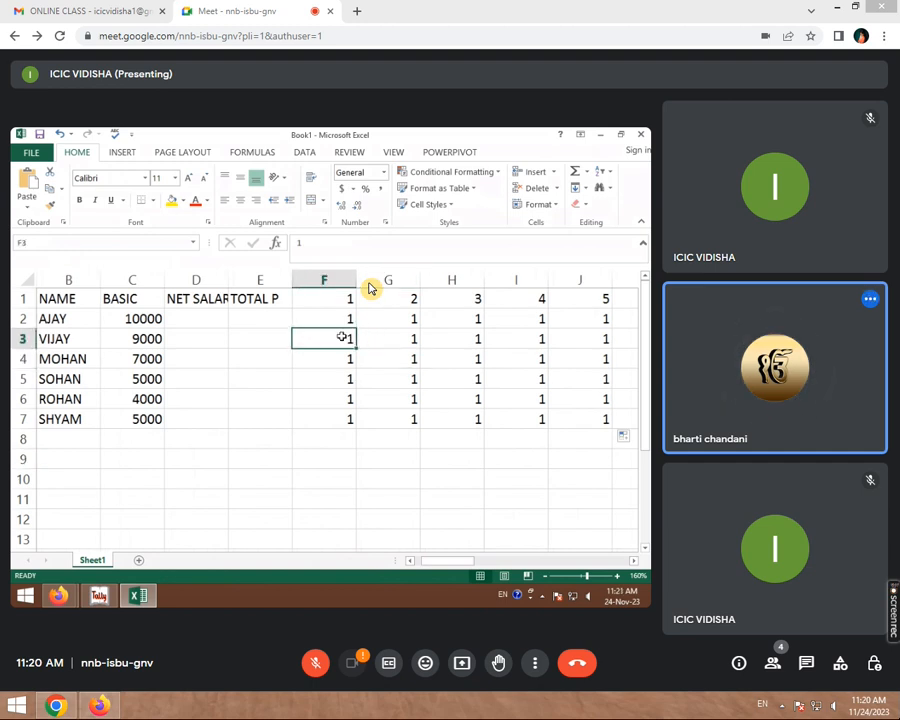
click(379, 333)
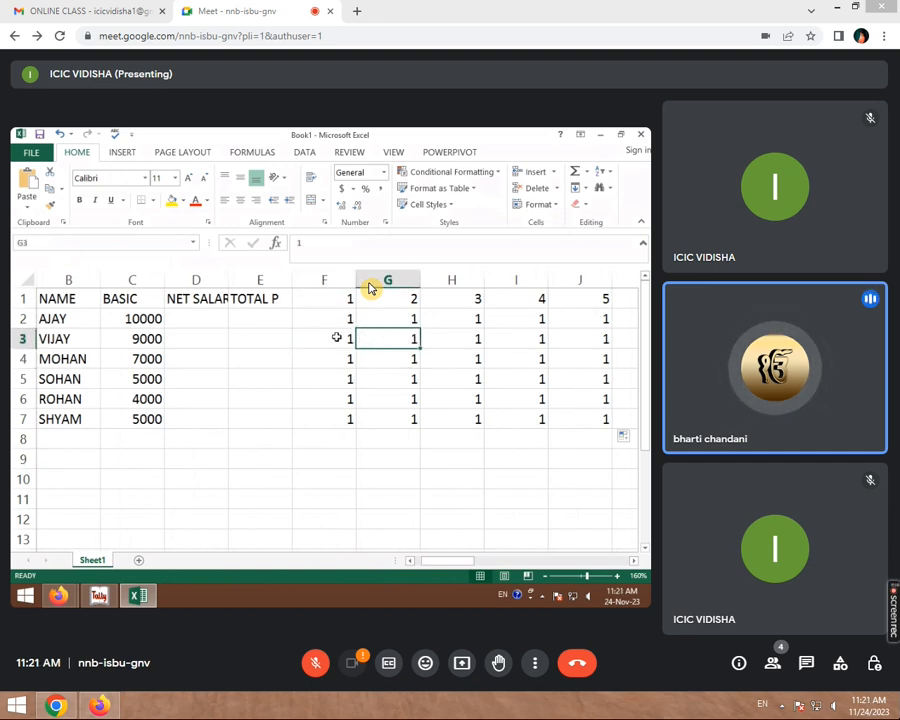
click(337, 337)
double_click(337, 337)
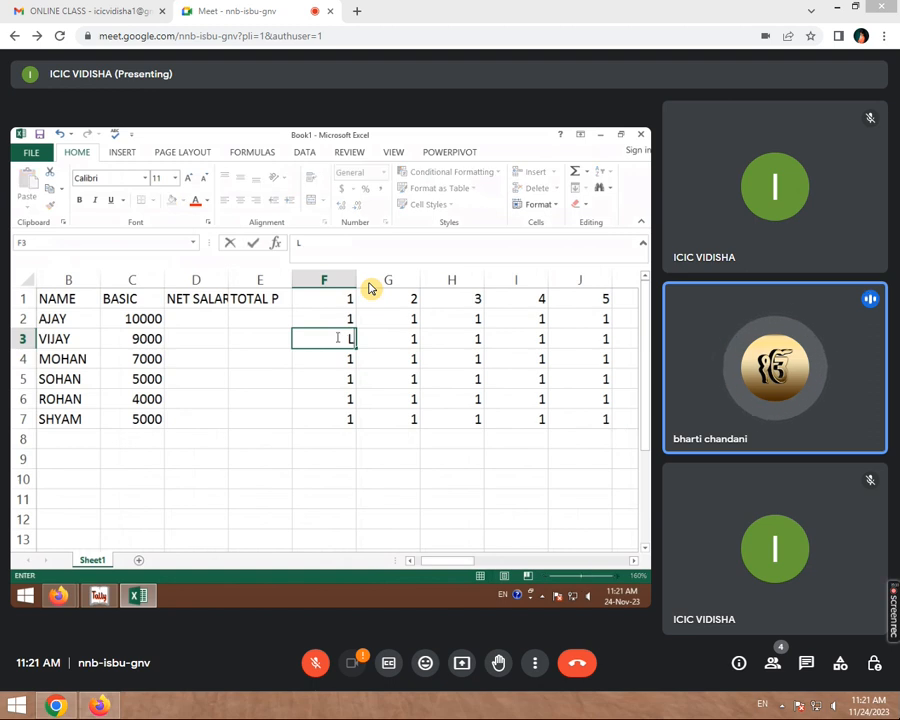
key(Tab)
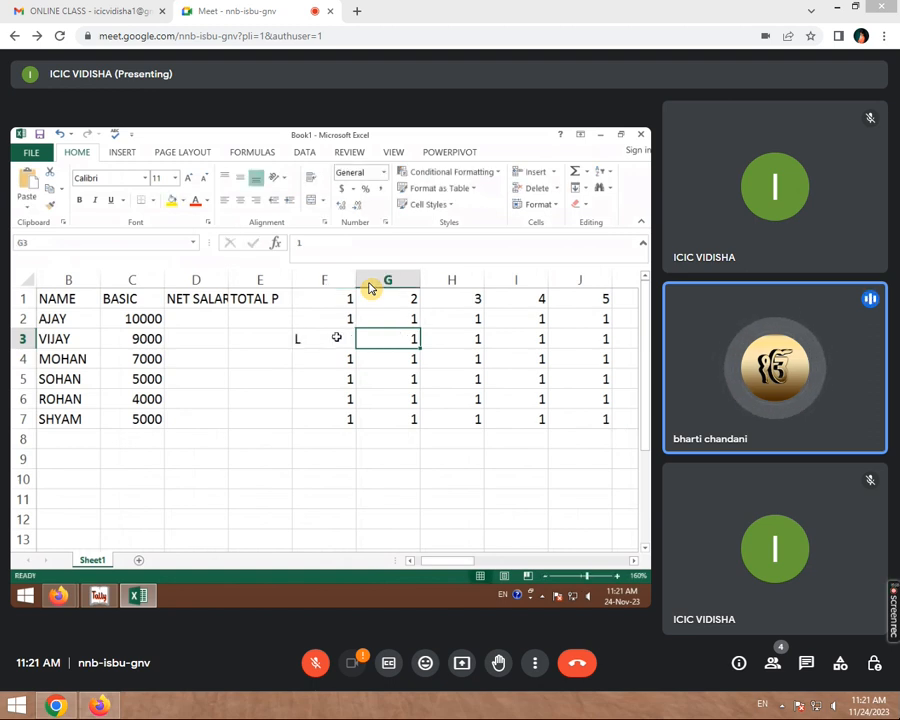
key(Right)
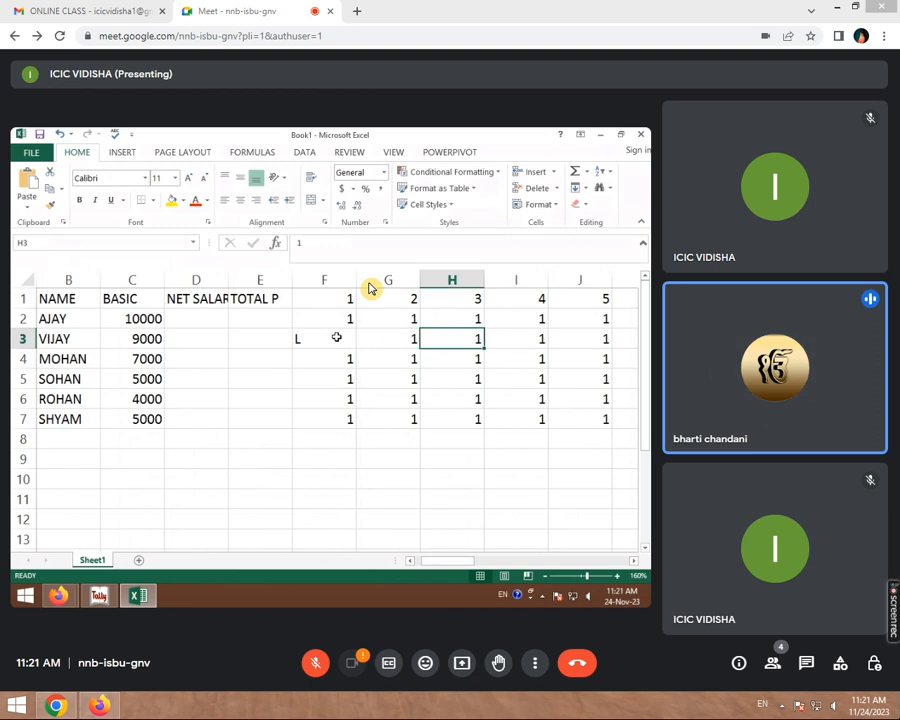
key(Down)
text(L)
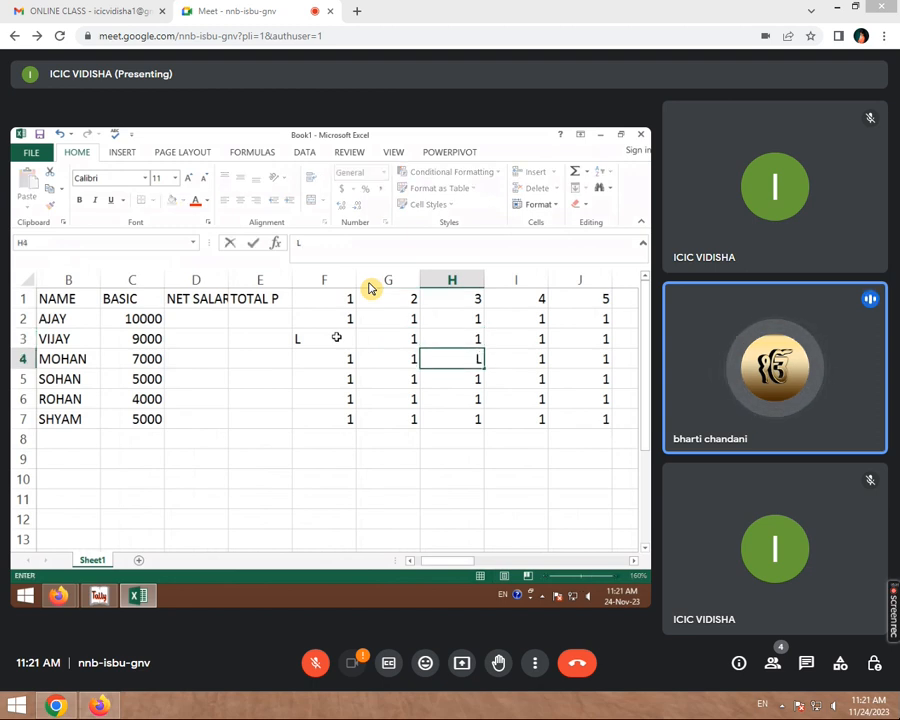
key(Right)
key(Right)
key(Right)
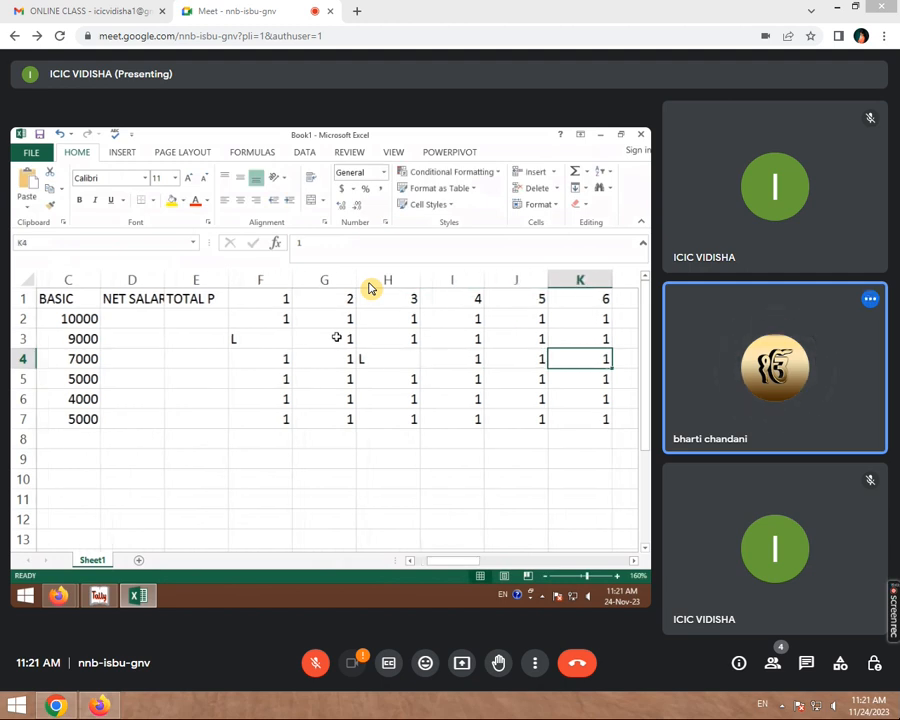
key(Left)
key(Down)
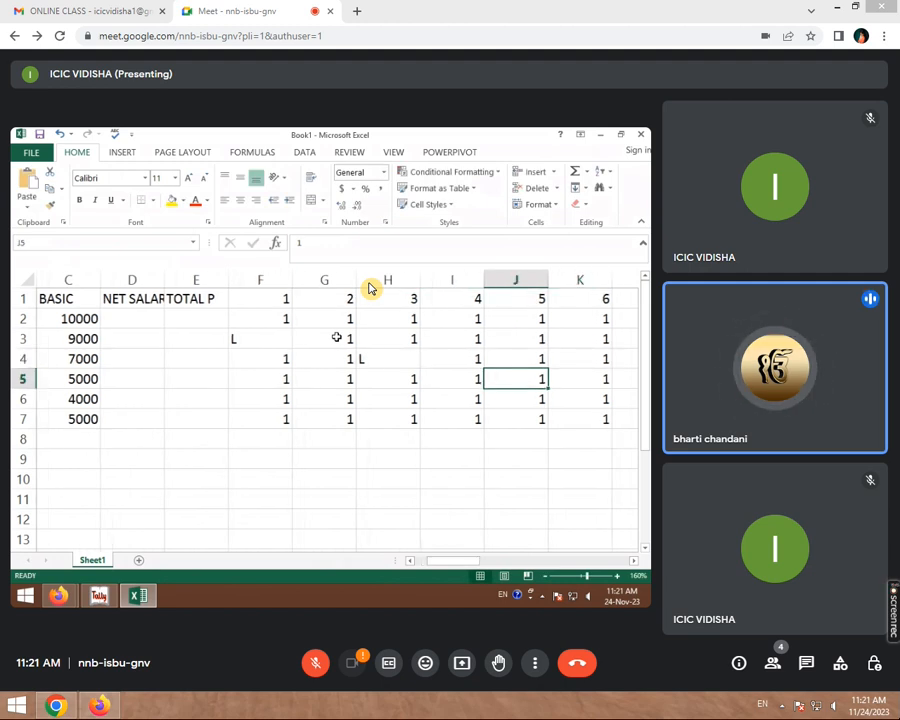
text(L)
key(Return)
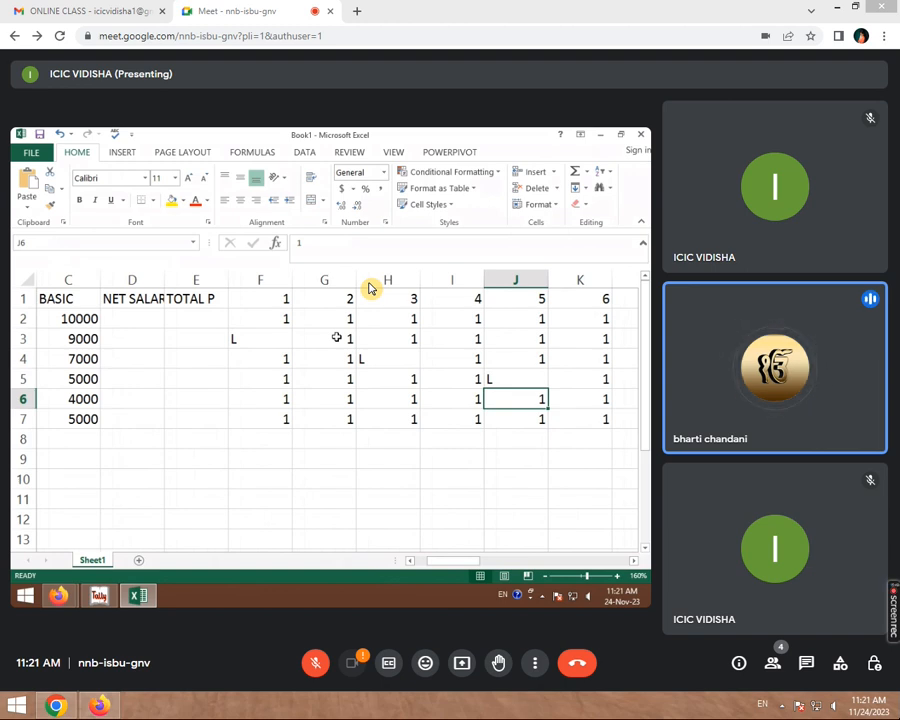
- Mark absences (-1) in I3, M4, L3 and K4
click(410, 337)
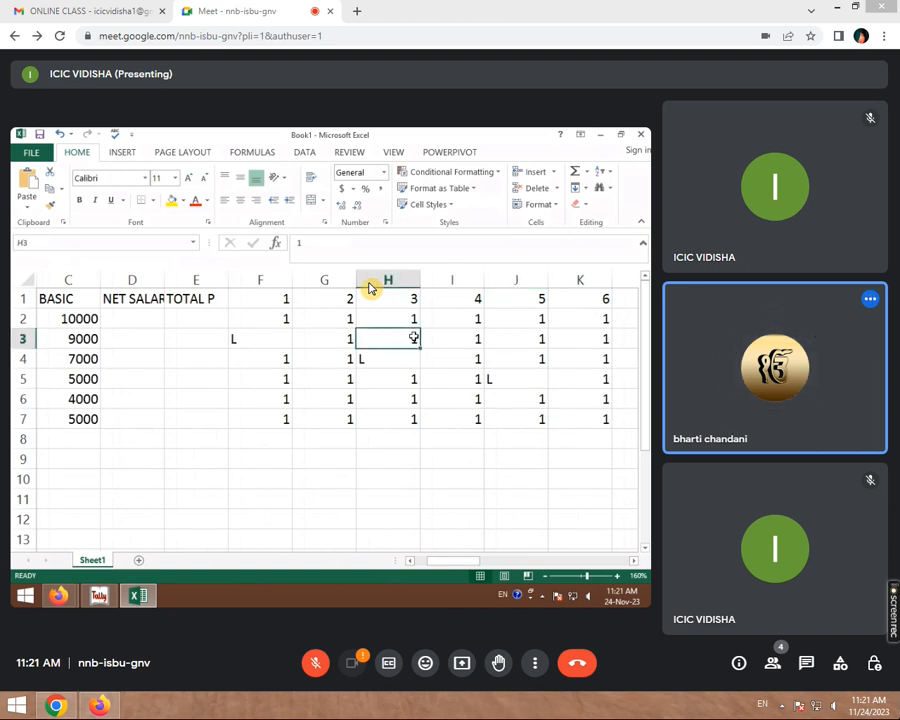
click(440, 342)
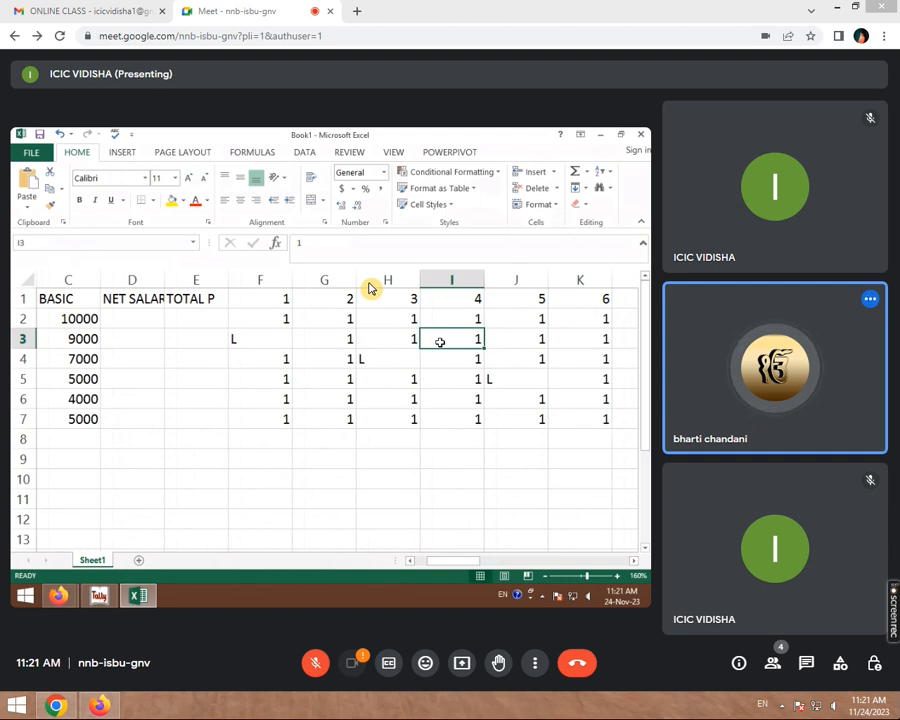
text(-1)
key(Return)
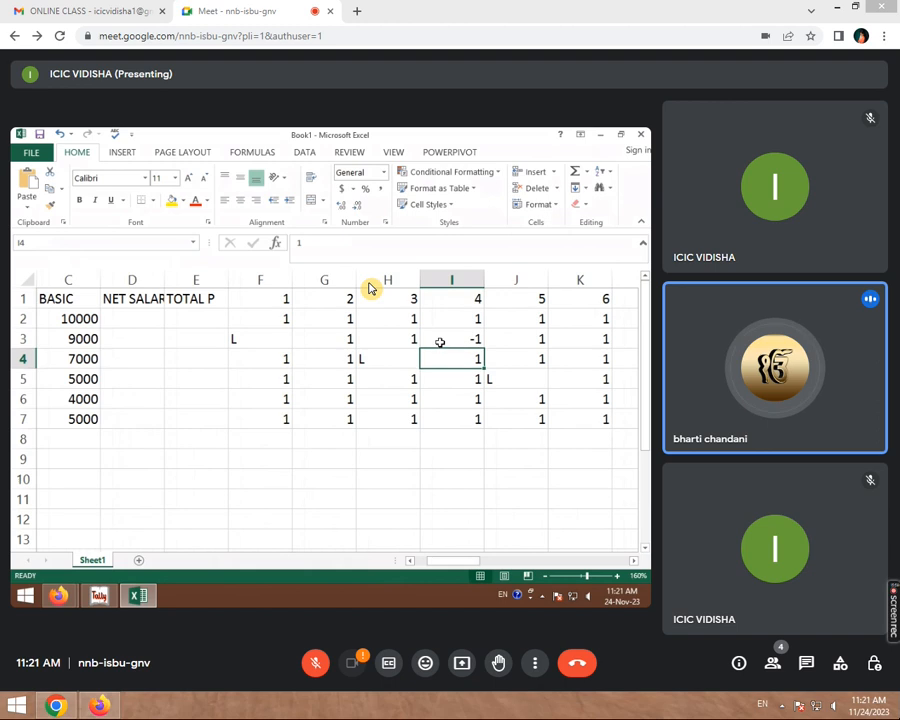
key(Right)
key(Right)
key(Right)
key(Right)
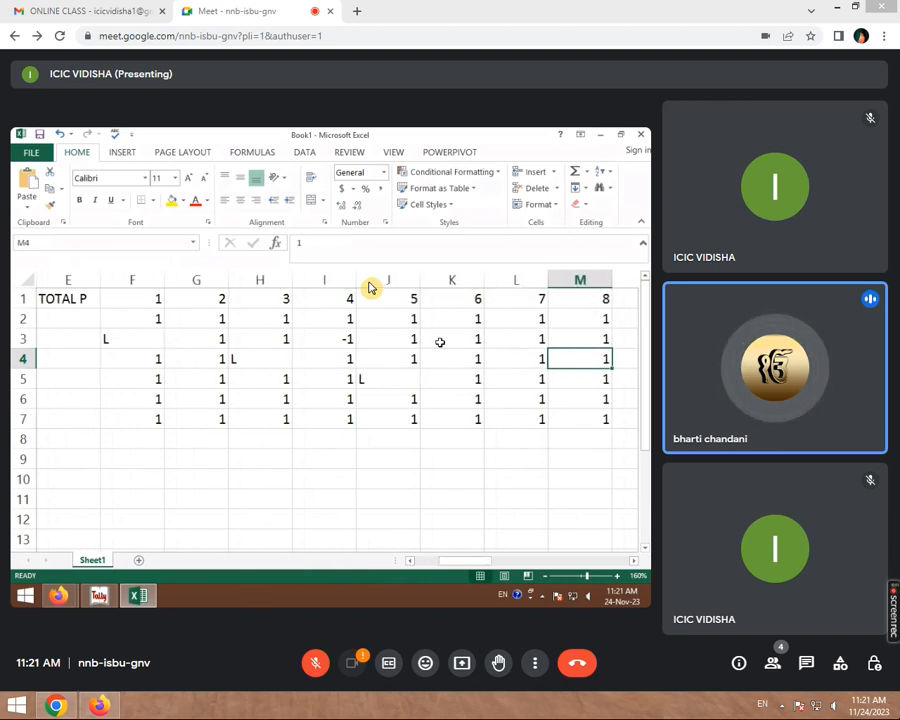
text(-1)
key(Return)
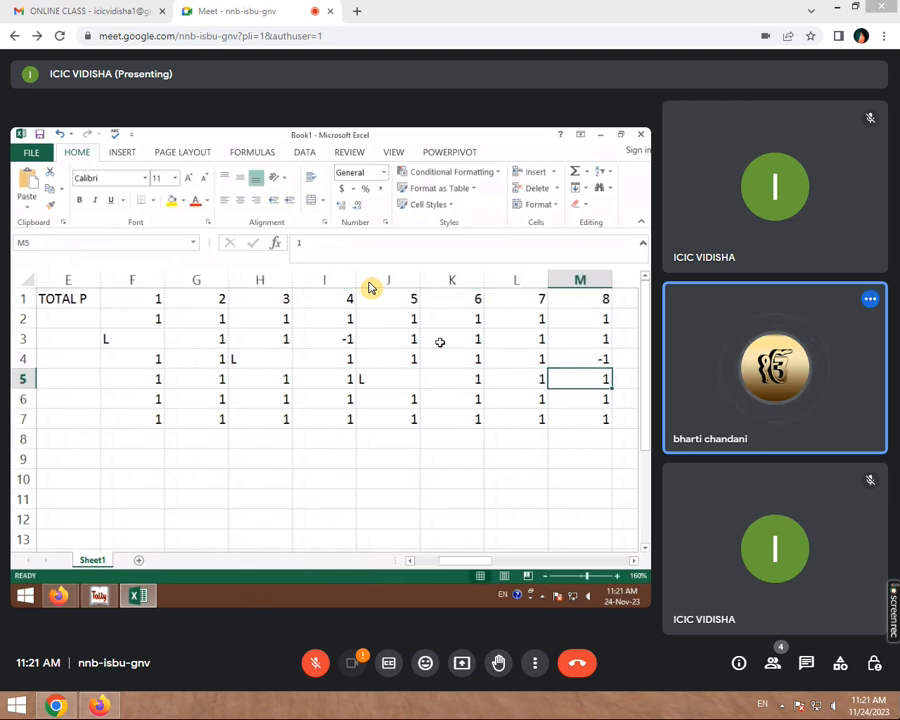
key(Up)
key(Up)
key(Left)
text(-1)
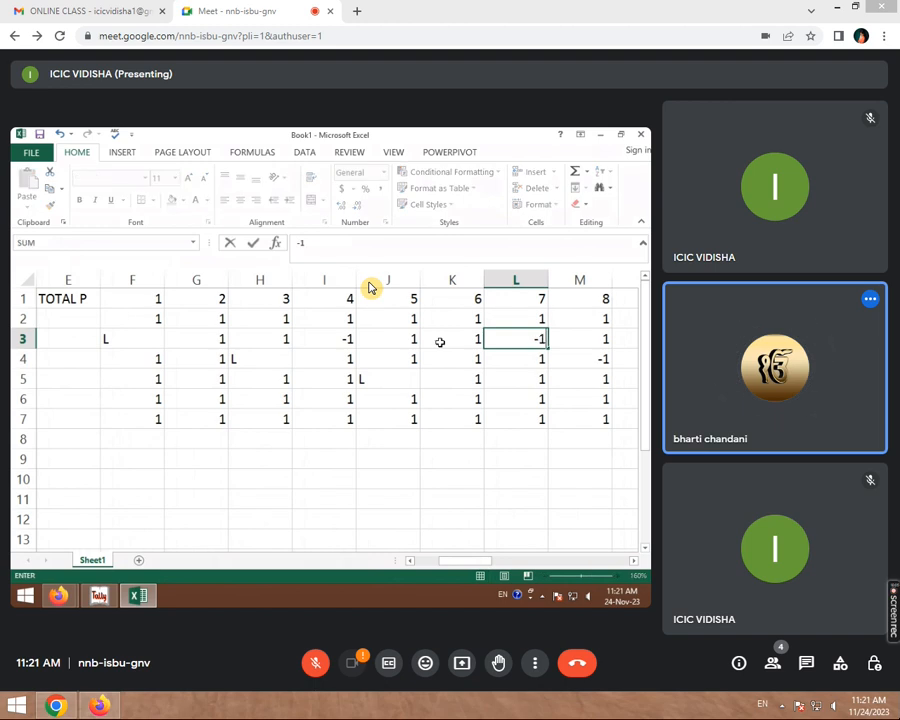
key(Right)
key(Down)
key(Left)
key(Left)
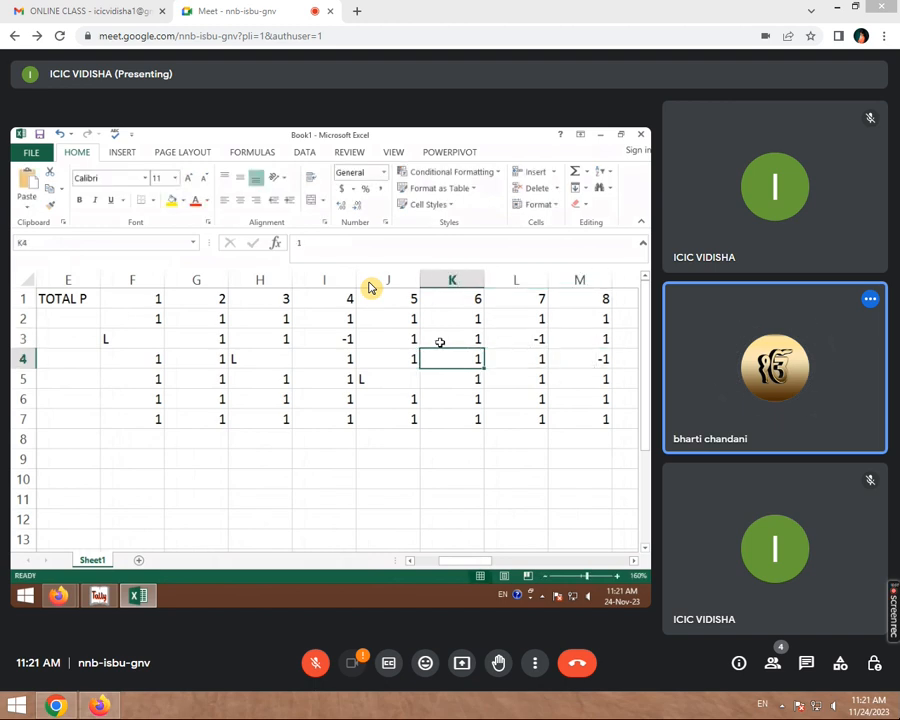
text(-1)
key(Return)
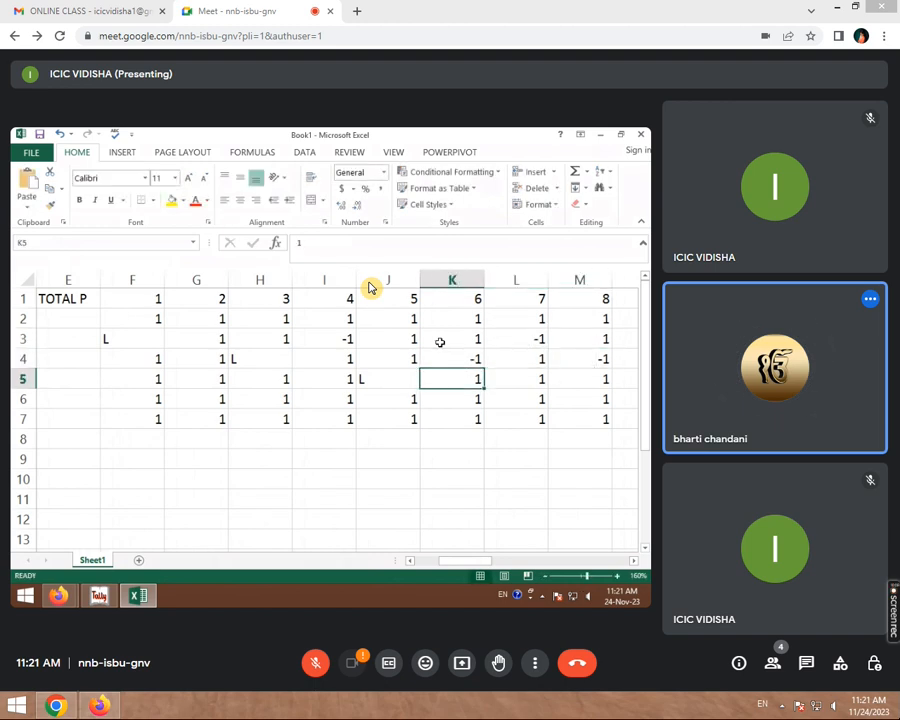
scroll(330, 398, left, 4)
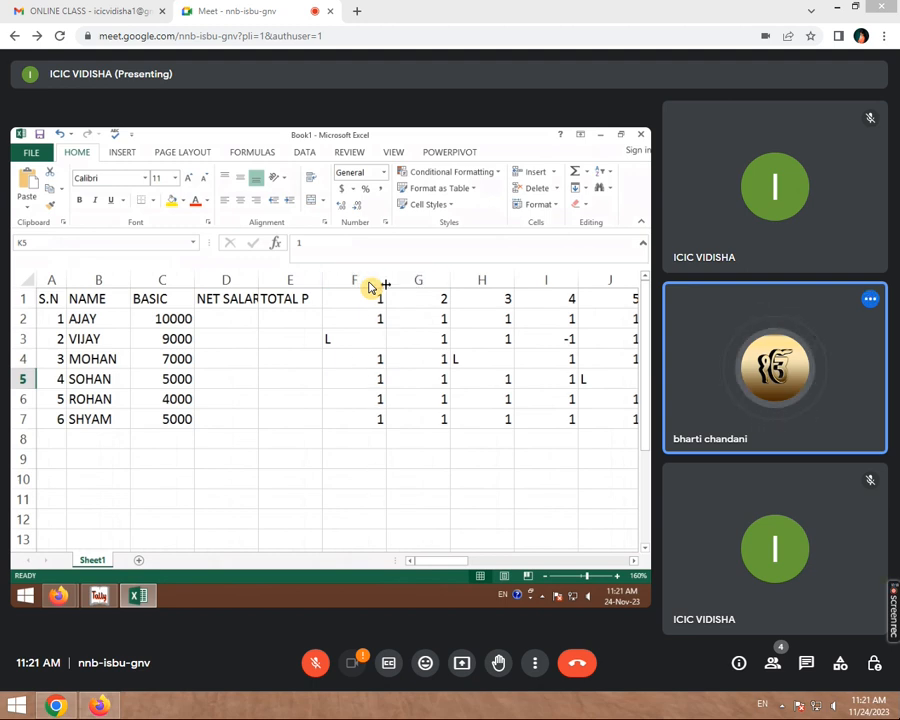
- Narrow the day 1 column F in Excel to a width of about 4.29
drag(385, 284, 356, 284)
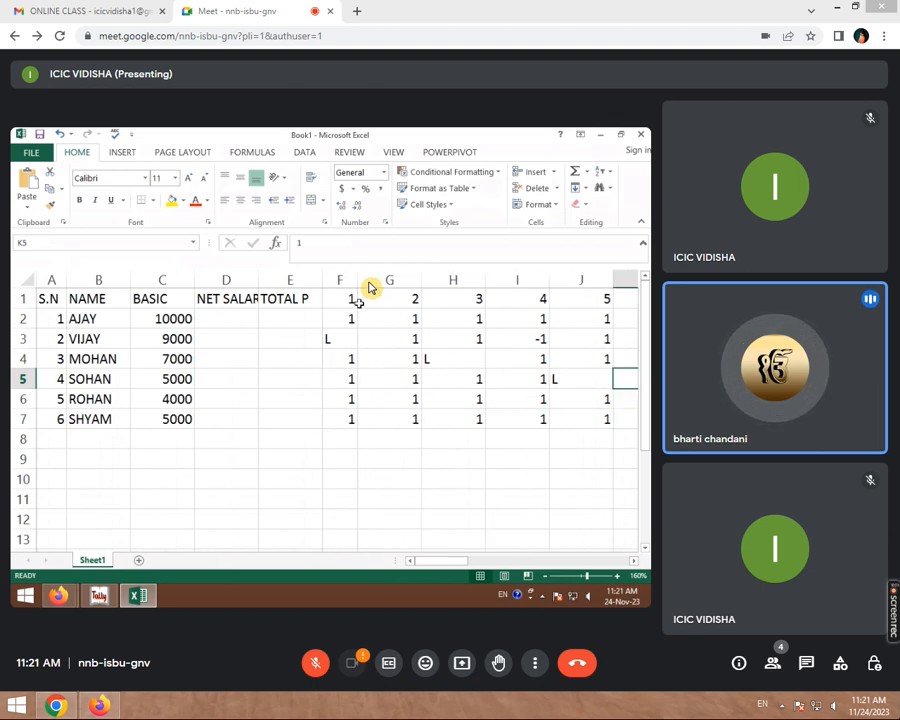